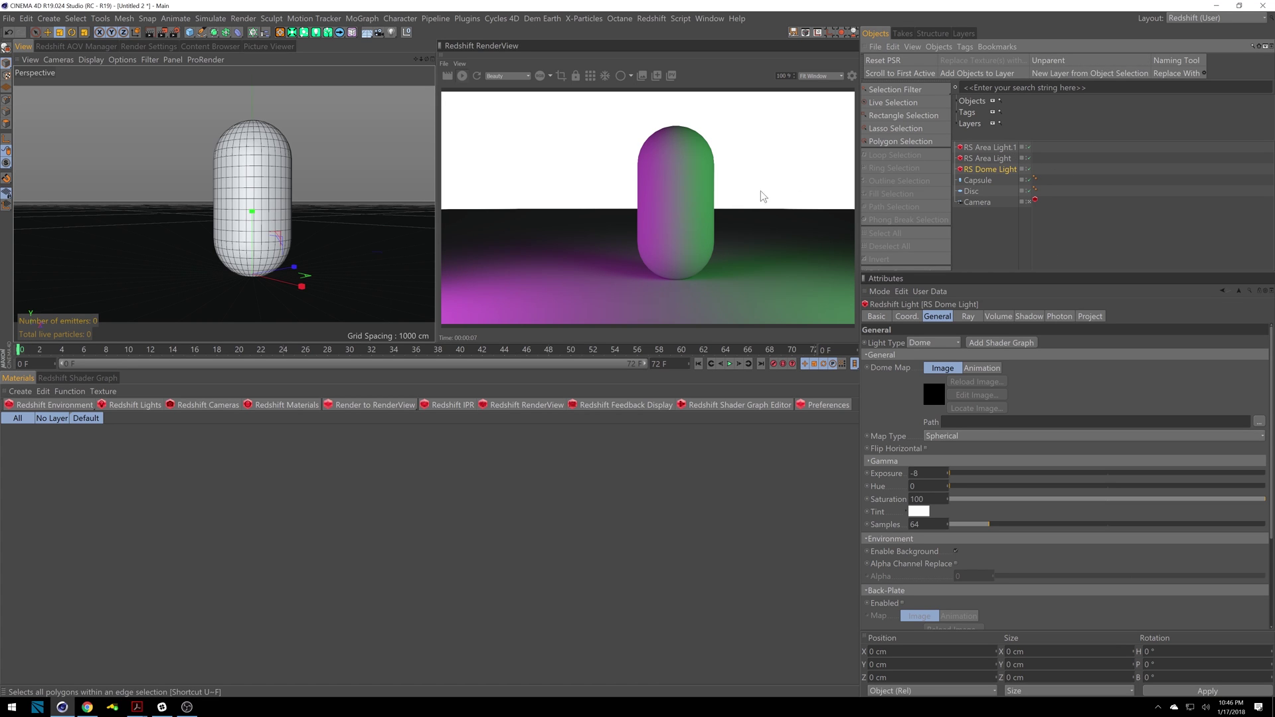
- After toggling the dome light off and on, create an RS Dome material and assign it to RS Dome Light
{"action": "left_click", "coordinate": [1029, 169]}
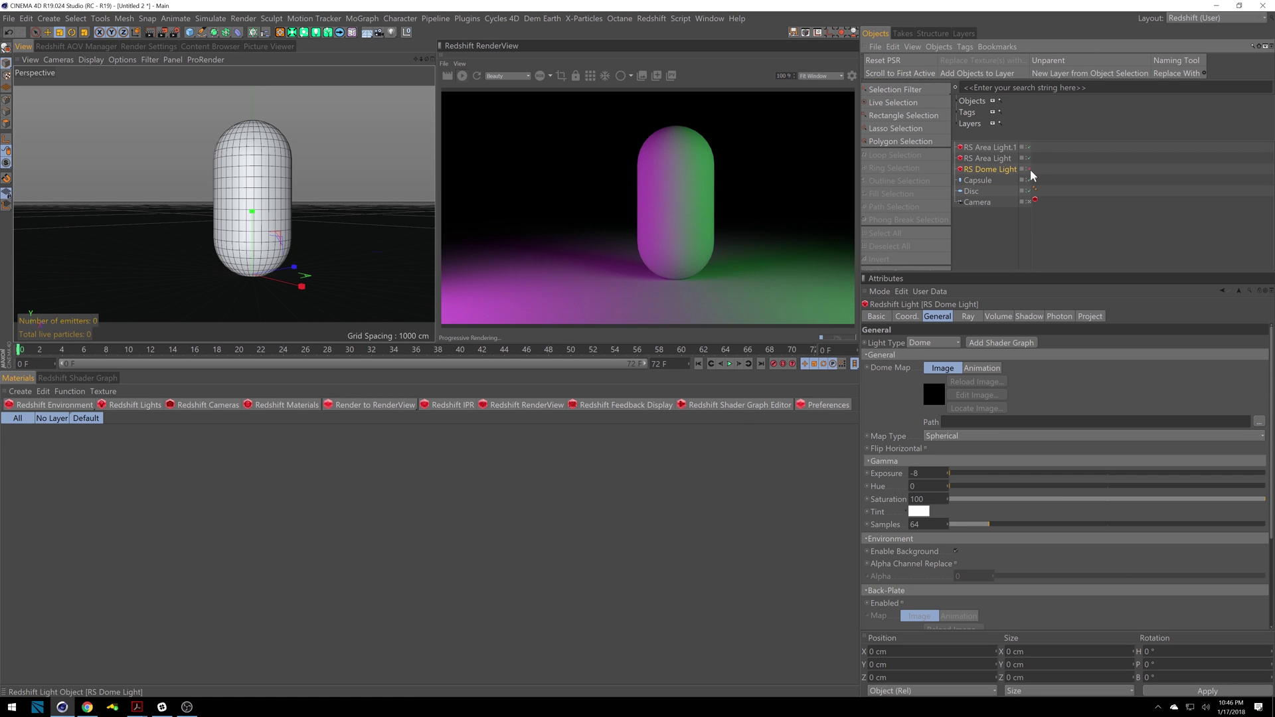
{"action": "left_click", "coordinate": [1027, 169]}
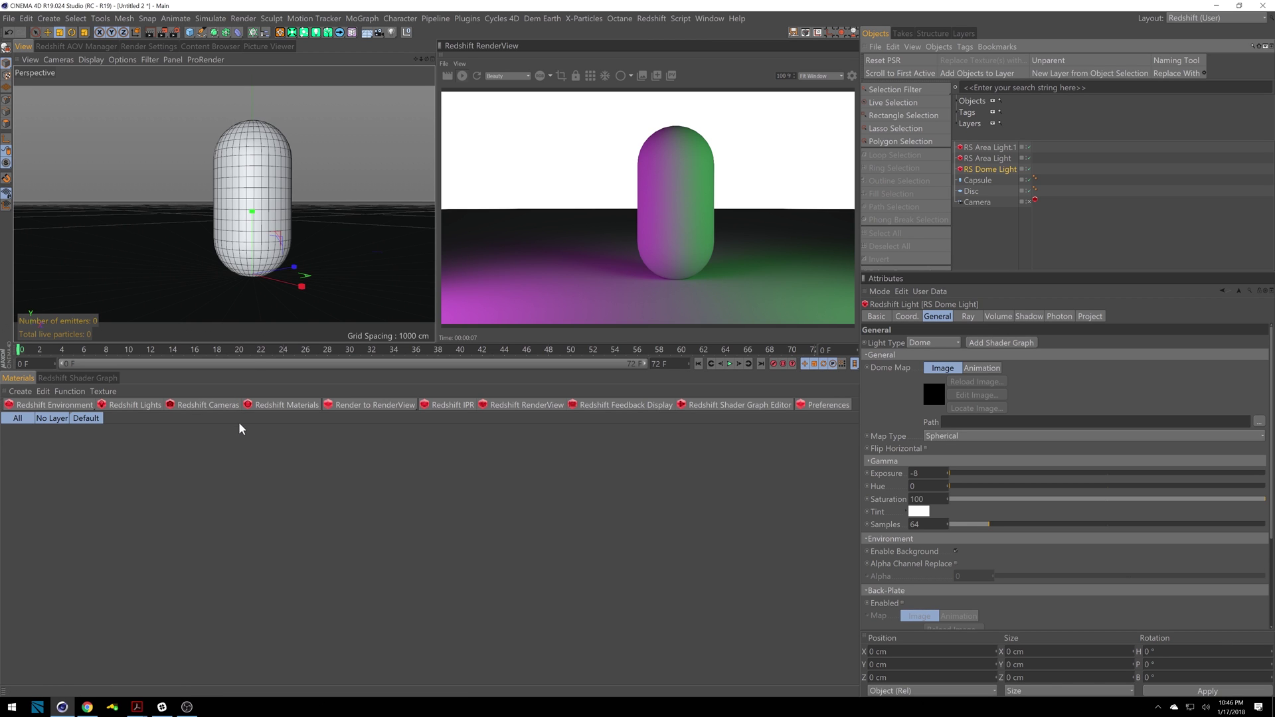
{"action": "left_click", "coordinate": [298, 407]}
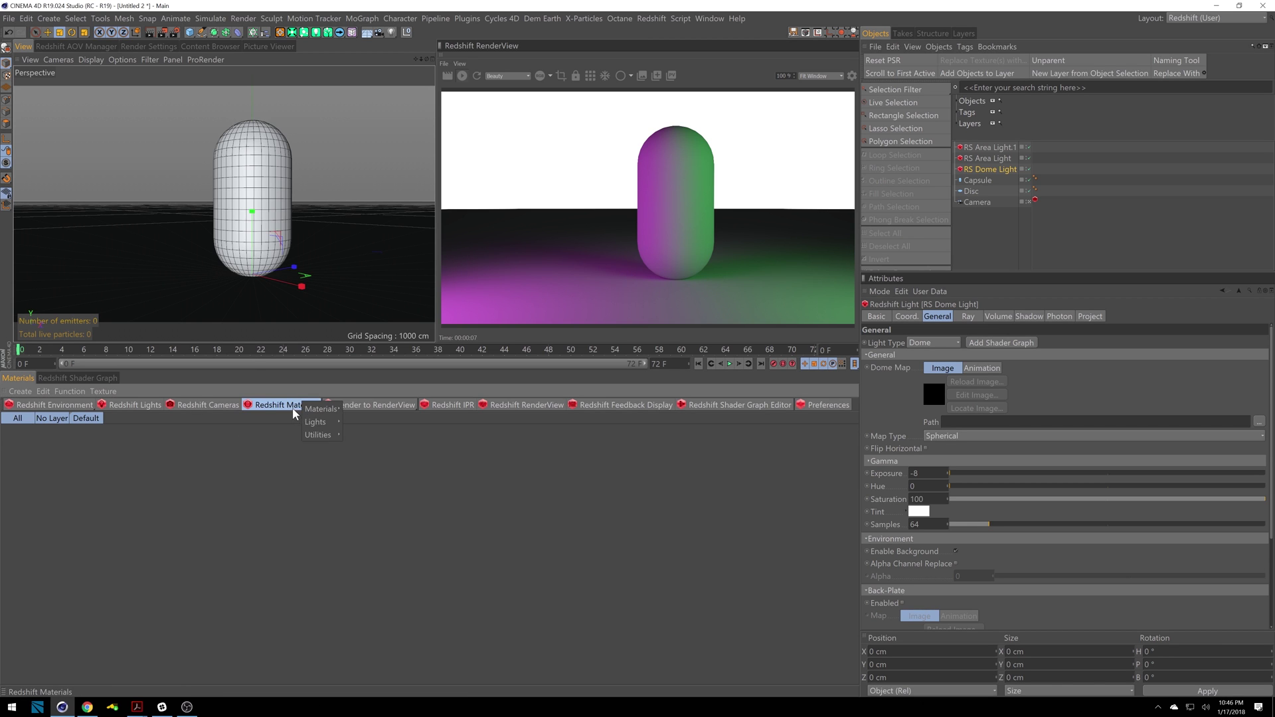
{"action": "mouse_move", "coordinate": [329, 424]}
{"action": "left_click", "coordinate": [360, 439]}
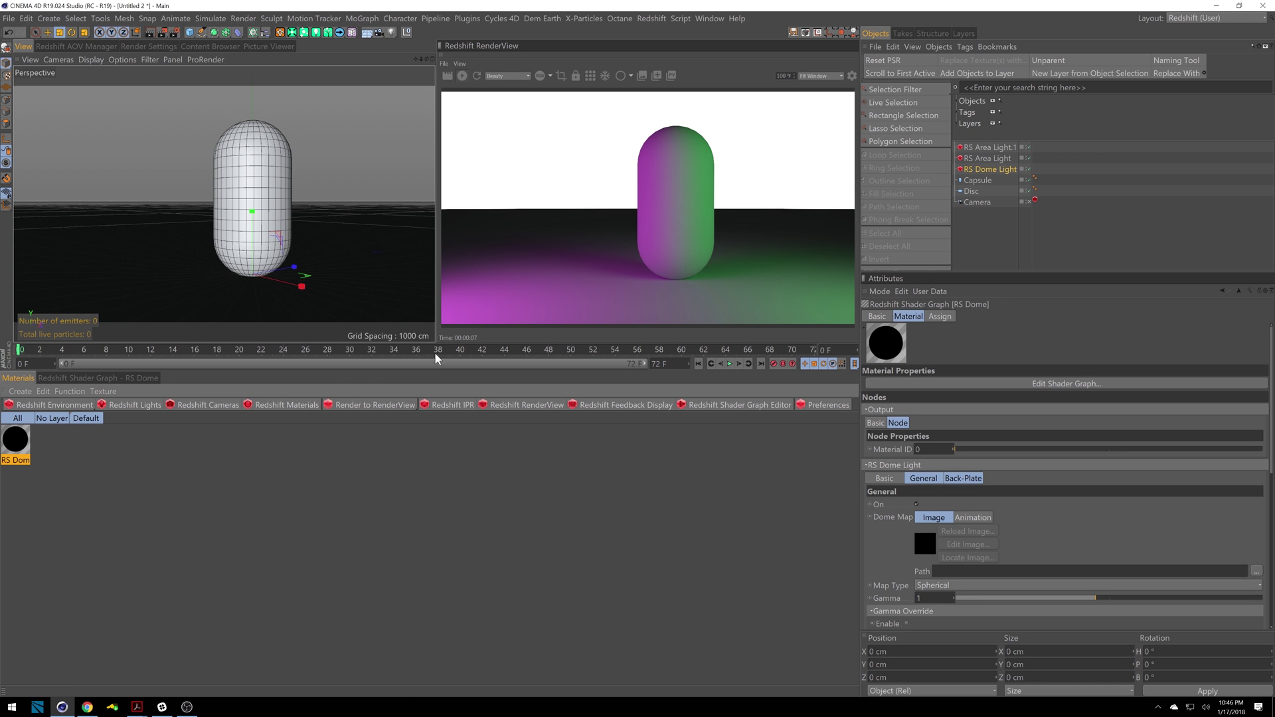
{"action": "left_click_drag", "start_coordinate": [24, 452], "coordinate": [1014, 170]}
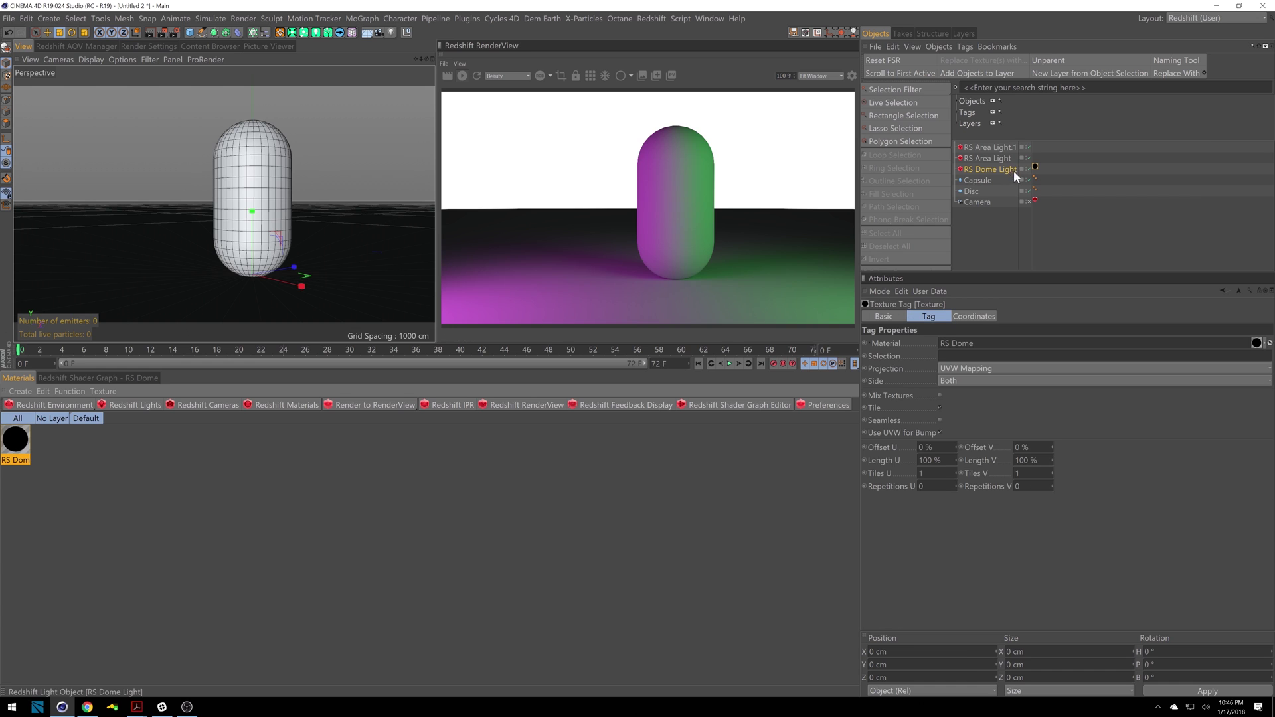
- Open the dome material's shader graph, move the Output node clear, and try then delete a Ramp node
{"action": "left_click", "coordinate": [136, 378]}
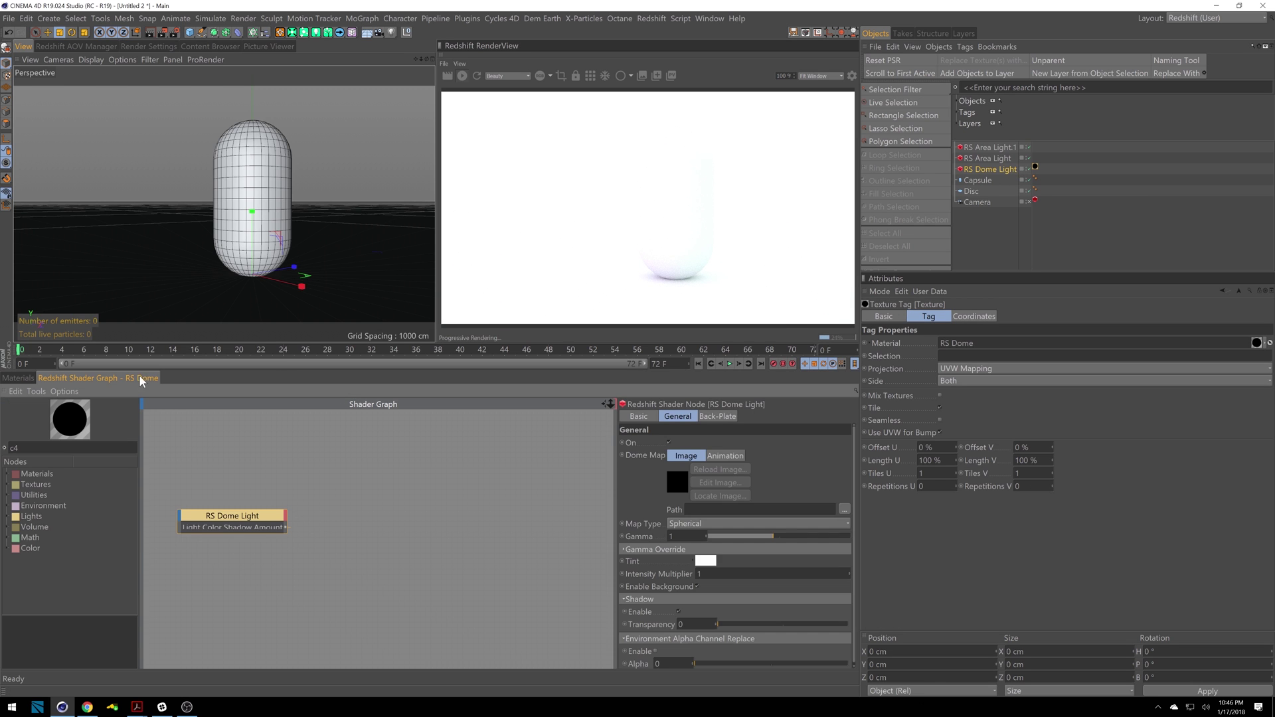
{"action": "left_click", "coordinate": [212, 515]}
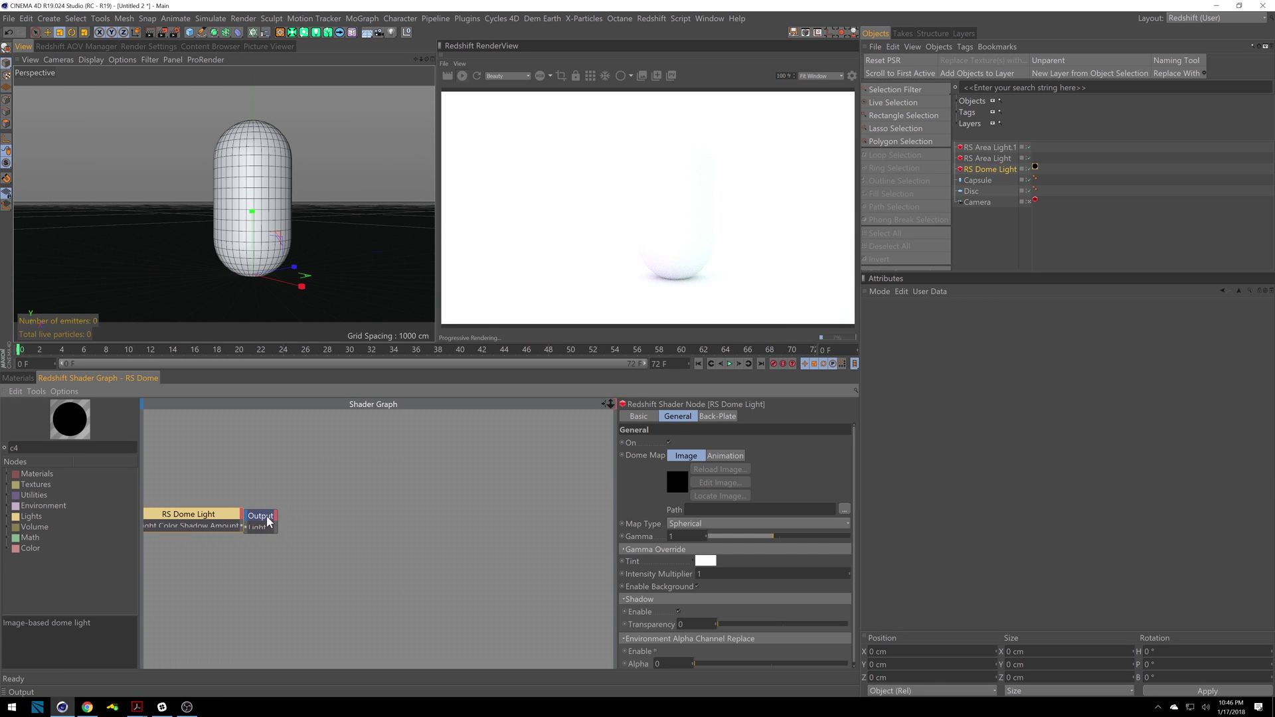
{"action": "left_click_drag", "start_coordinate": [271, 517], "coordinate": [330, 510]}
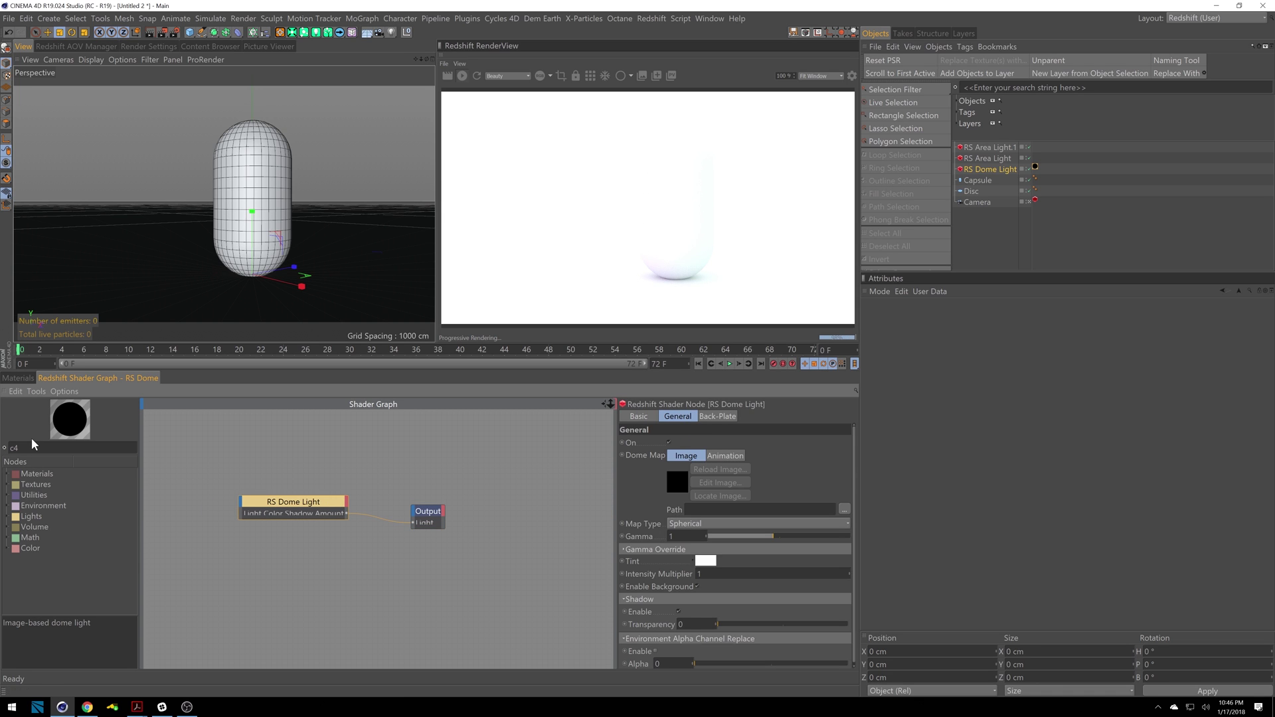
{"action": "key", "text": "ctrl+a"}
{"action": "type", "text": "ramp"}
{"action": "left_click_drag", "start_coordinate": [42, 493], "coordinate": [241, 506]}
{"action": "mouse_move", "coordinate": [280, 538]}
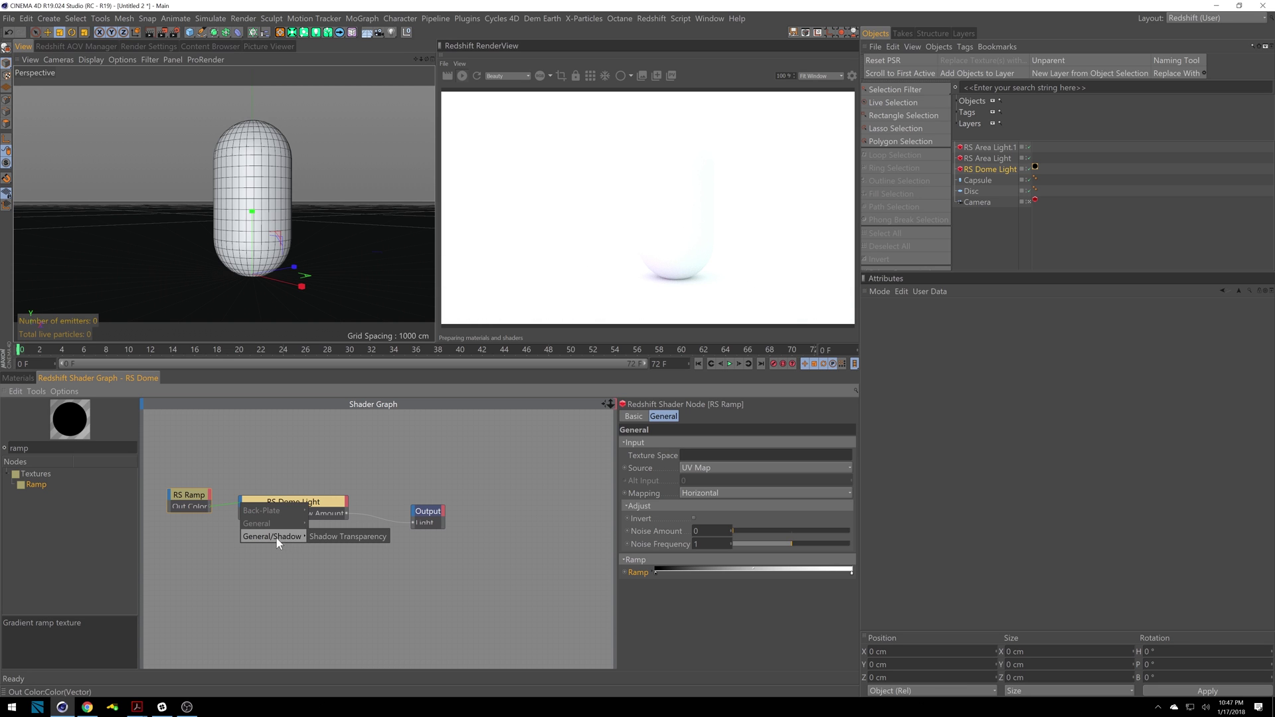
{"action": "left_click", "coordinate": [280, 447]}
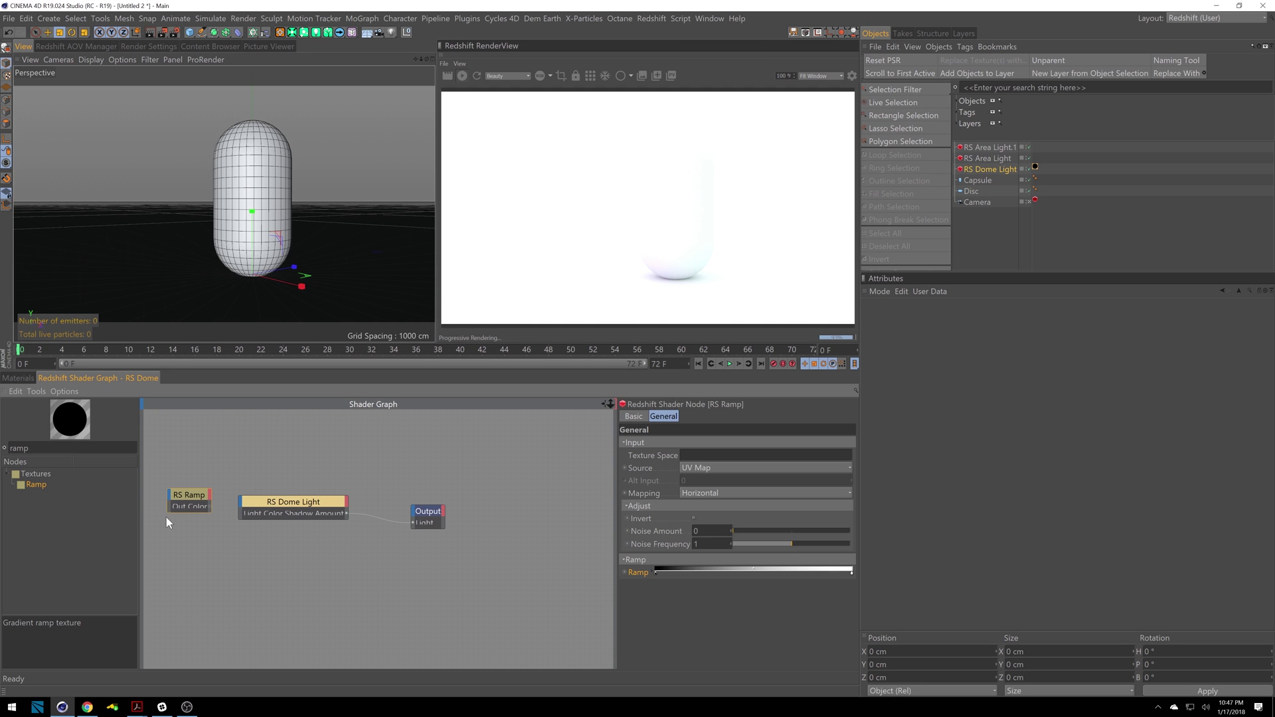
{"action": "key", "text": "Delete"}
- Add a C4D Shader node and wire it into the RS Dome Light's back-plate Tex 1
{"action": "double_click", "coordinate": [18, 448]}
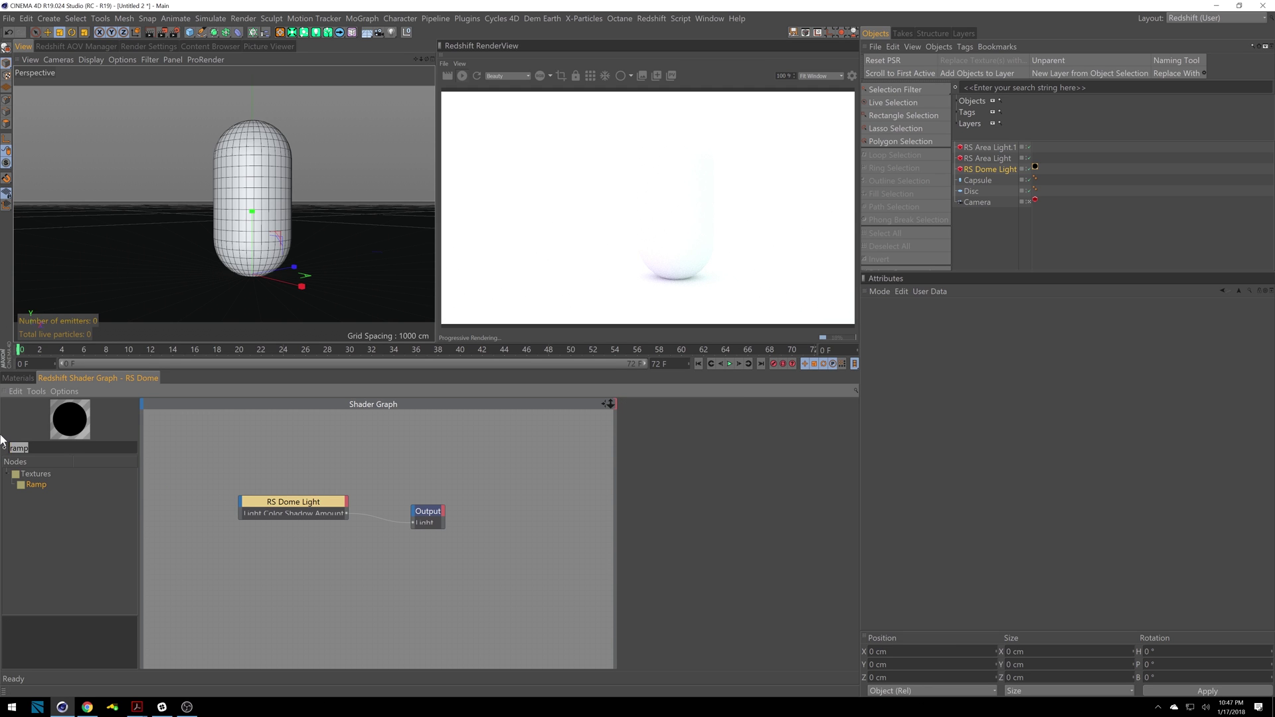
{"action": "type", "text": "c4d"}
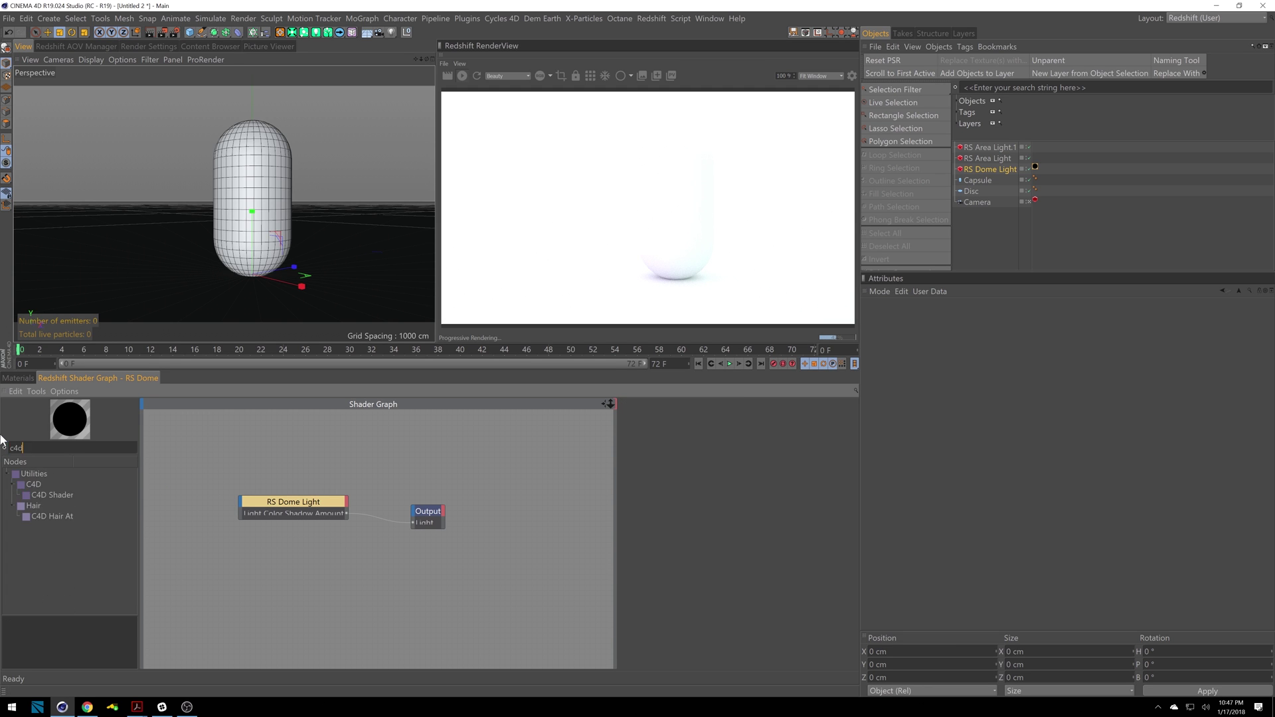
{"action": "left_click_drag", "start_coordinate": [48, 500], "coordinate": [245, 509]}
{"action": "mouse_move", "coordinate": [245, 510]}
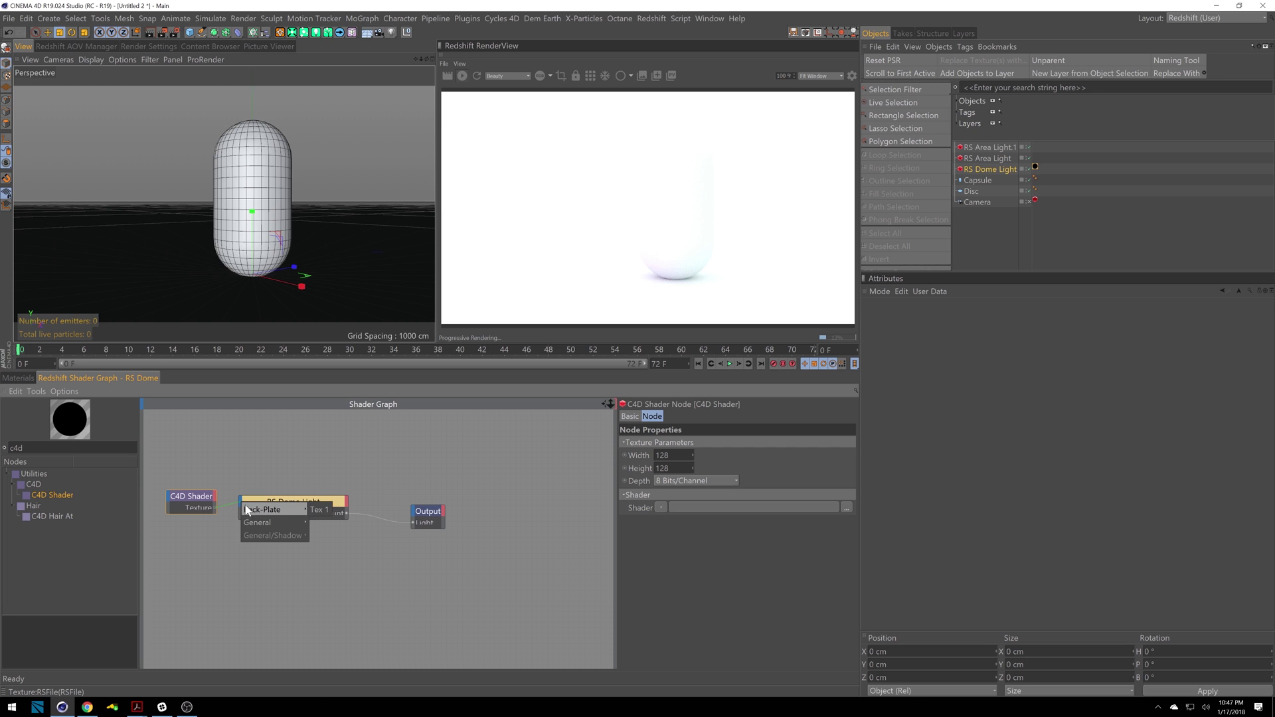
{"action": "left_click", "coordinate": [322, 516]}
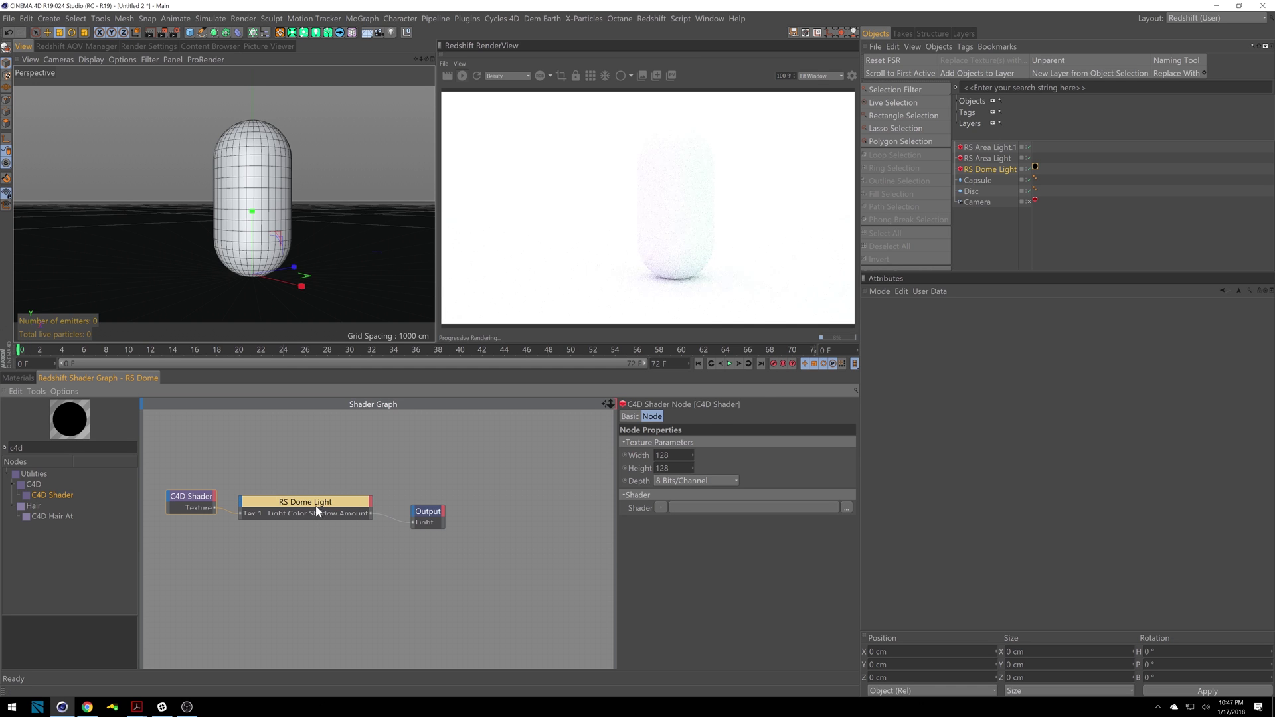
{"action": "left_click", "coordinate": [321, 515]}
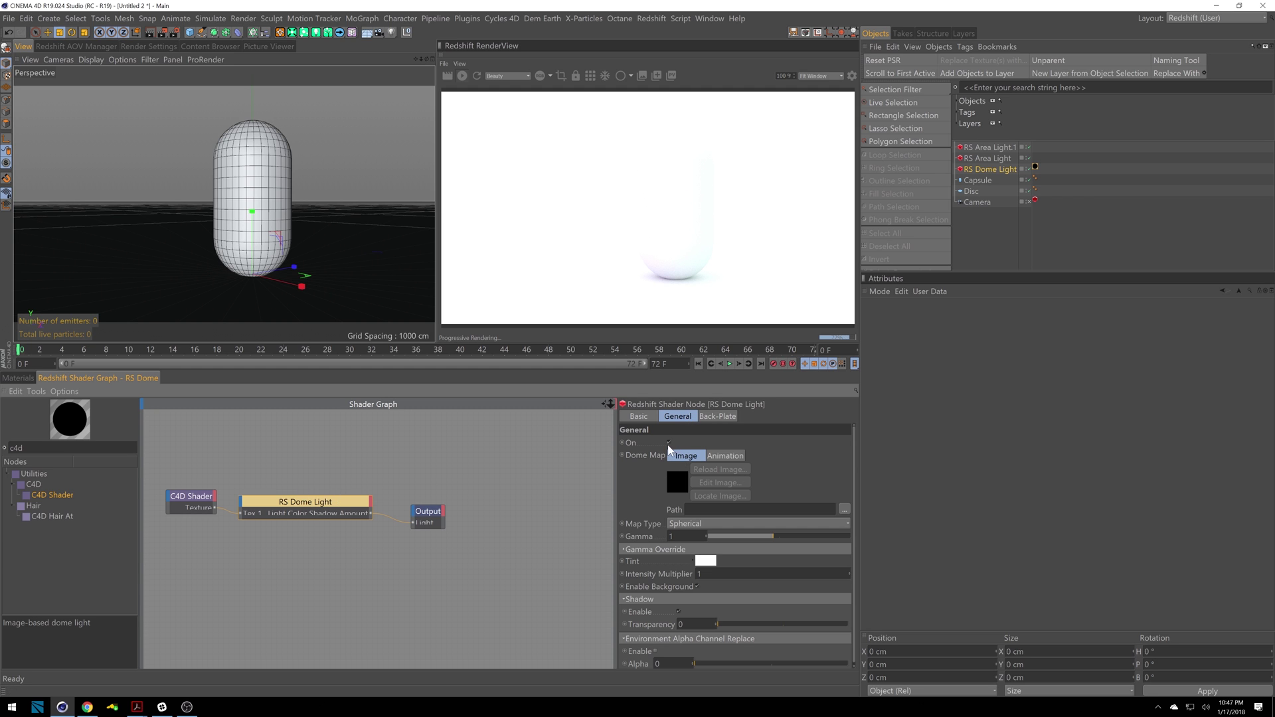
- Uncheck the dome light's On and set the C4D Shader to a 2D - Circular Gradient
{"action": "left_click", "coordinate": [669, 442]}
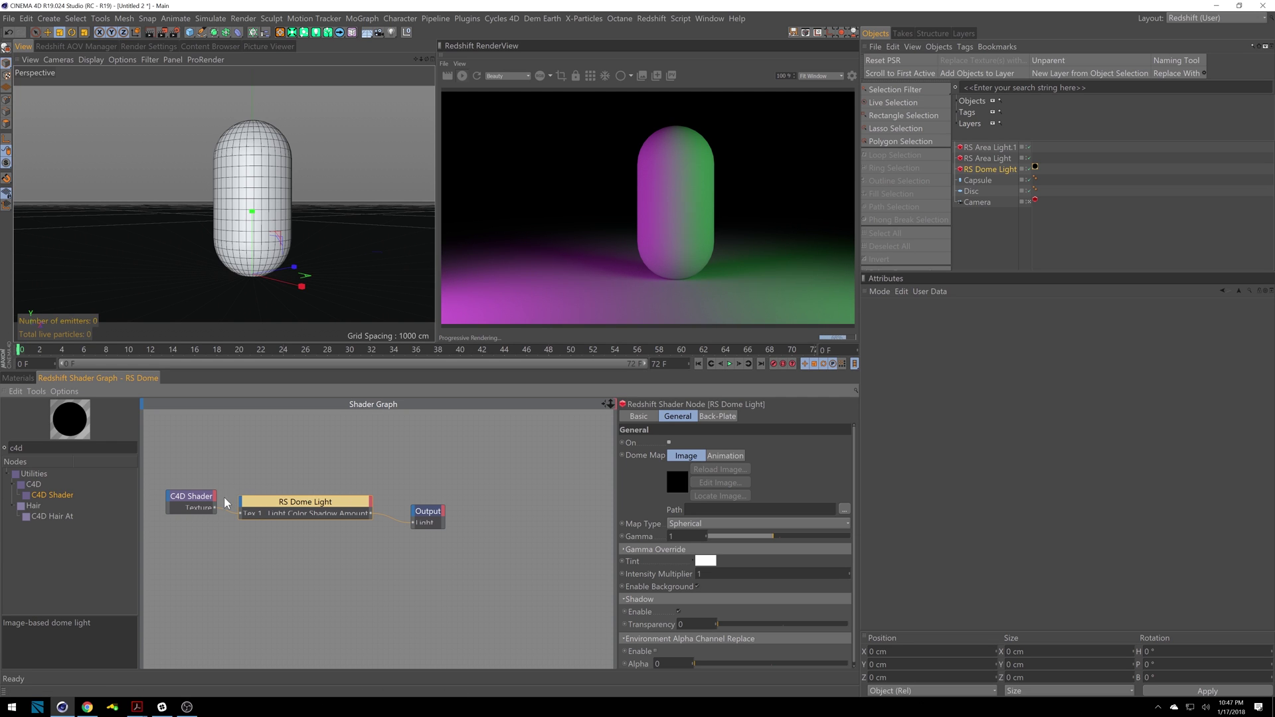
{"action": "left_click", "coordinate": [196, 504]}
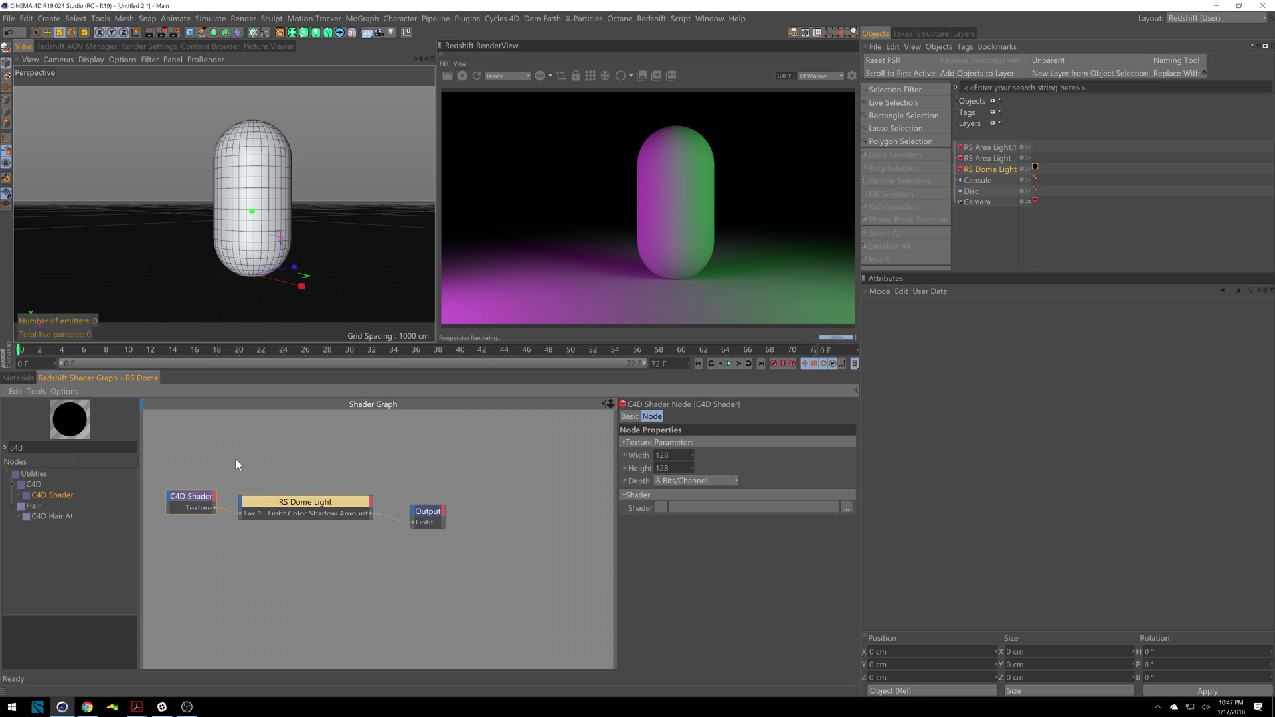
{"action": "left_click", "coordinate": [661, 508]}
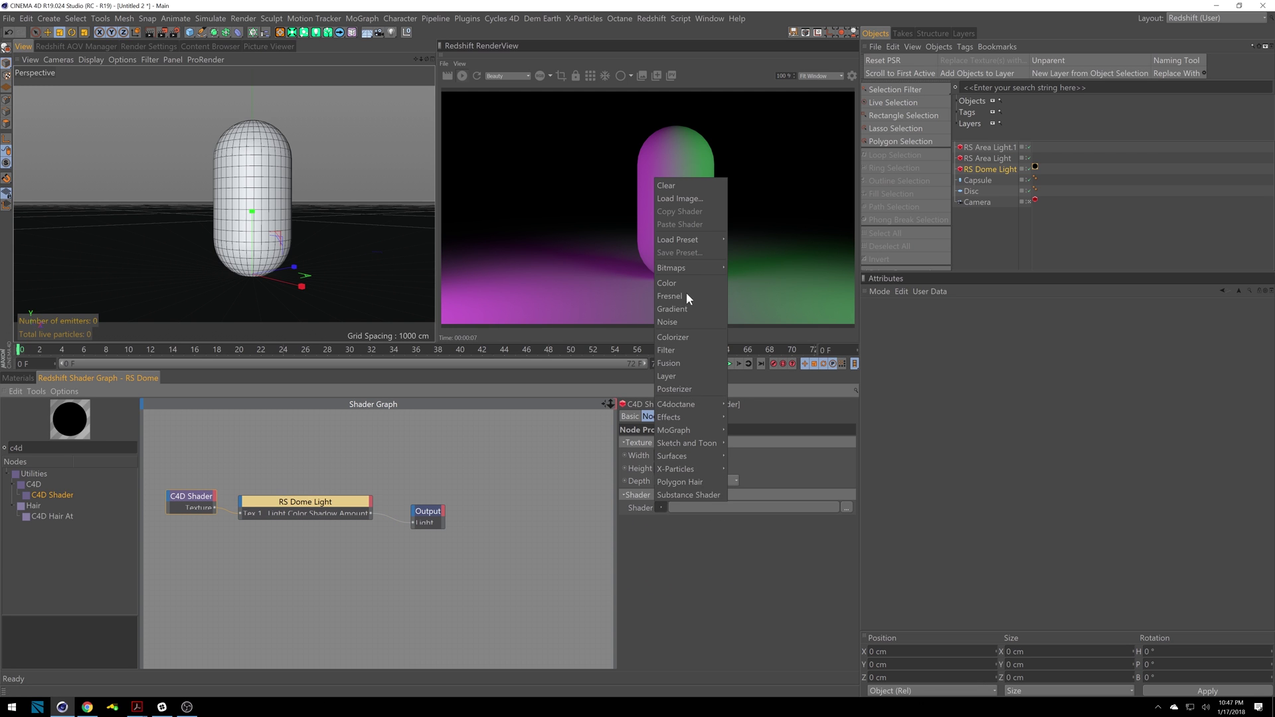
{"action": "left_click", "coordinate": [684, 310]}
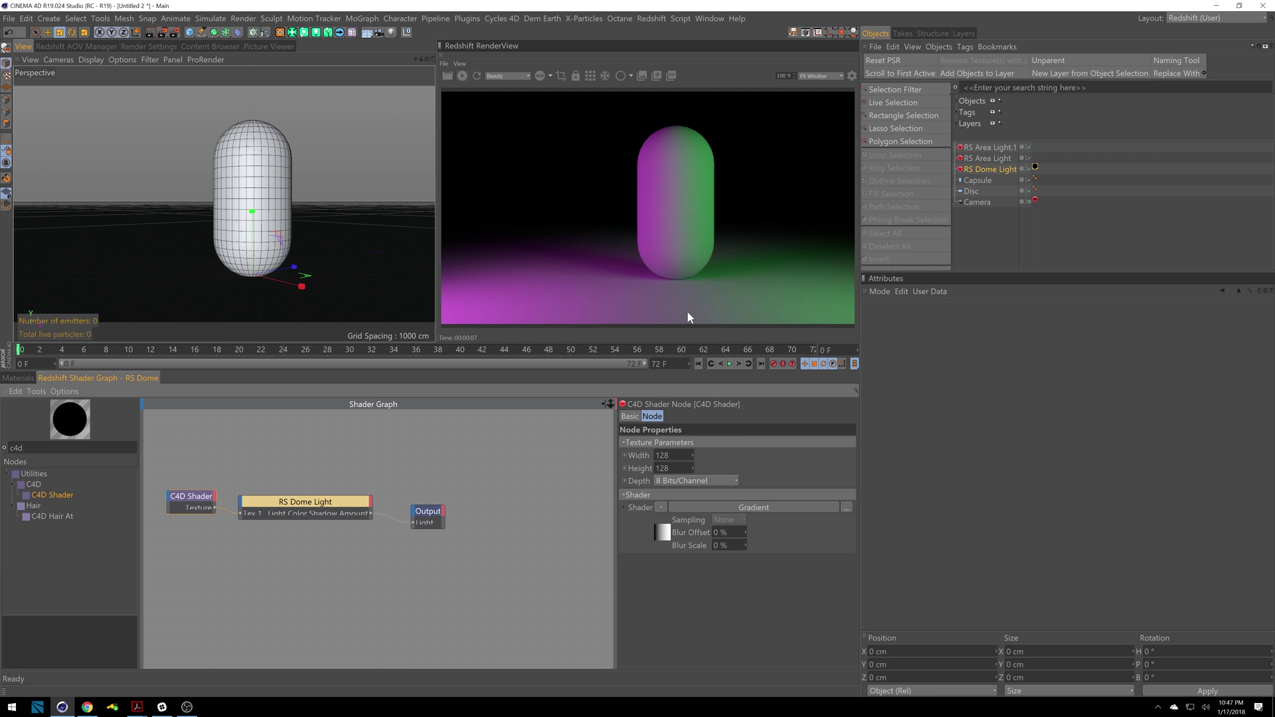
{"action": "left_click", "coordinate": [661, 533]}
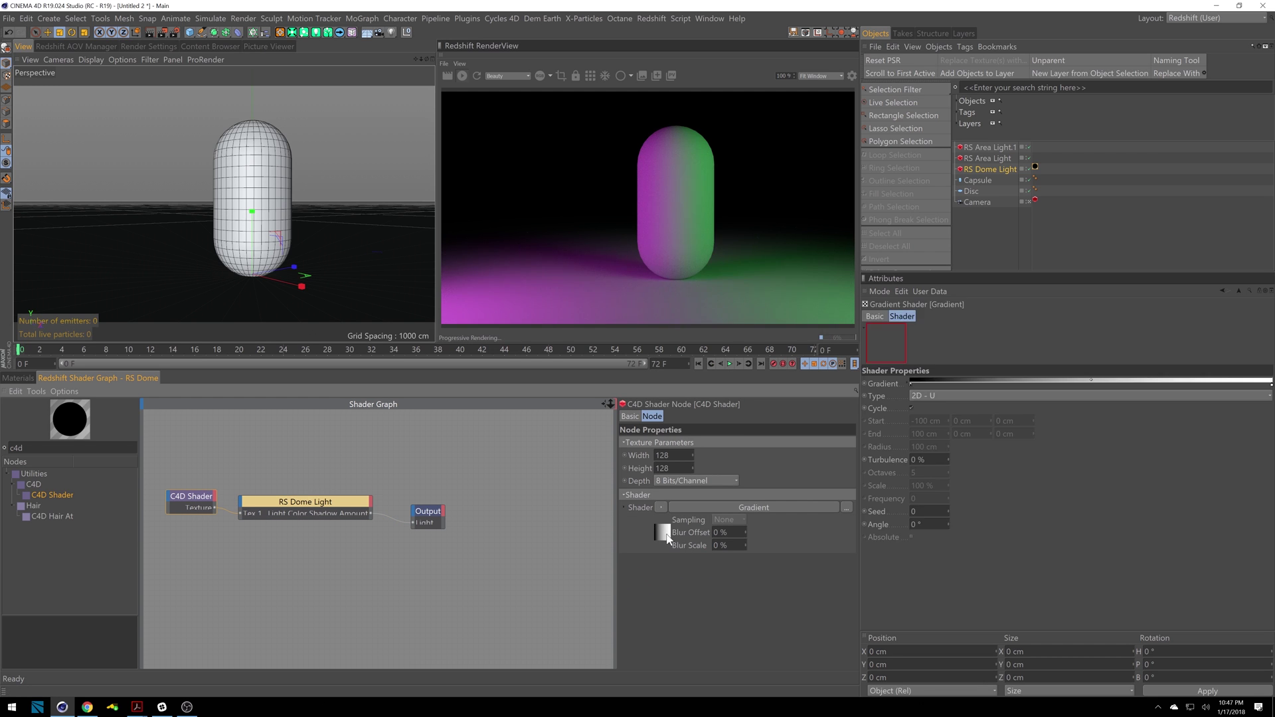
{"action": "left_click", "coordinate": [978, 394]}
{"action": "left_click", "coordinate": [959, 461]}
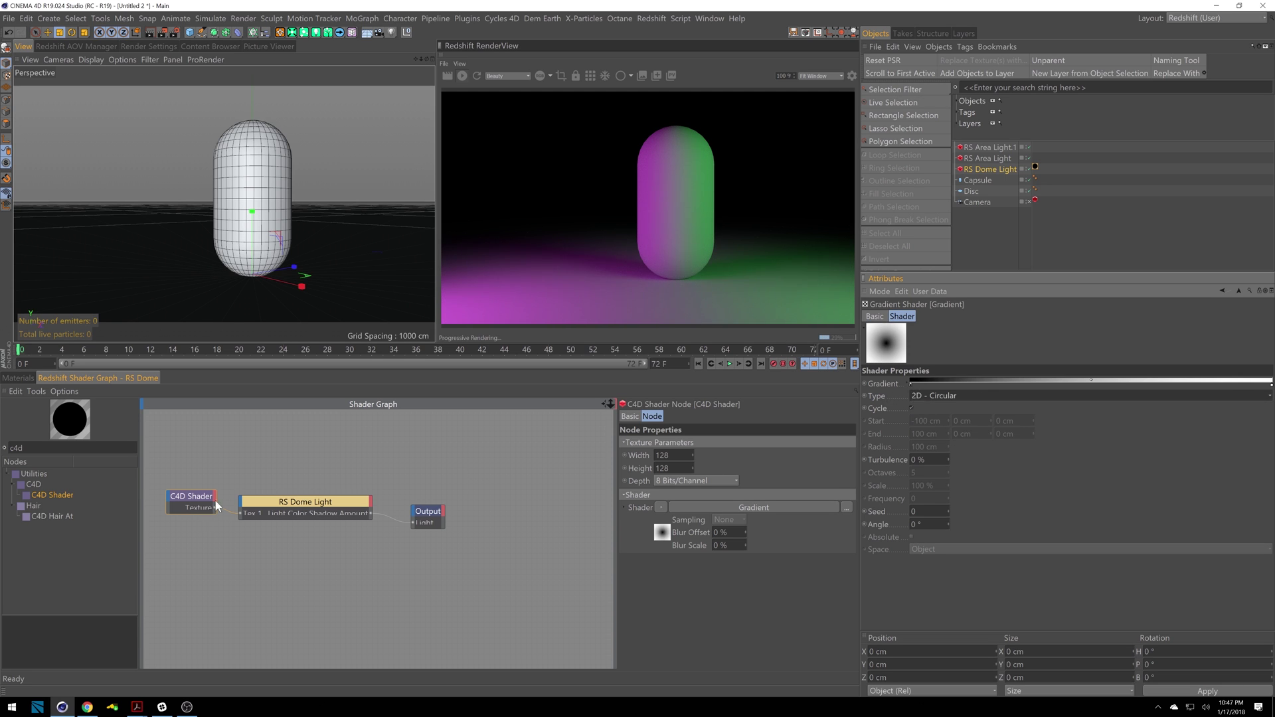
{"action": "left_click", "coordinate": [279, 517]}
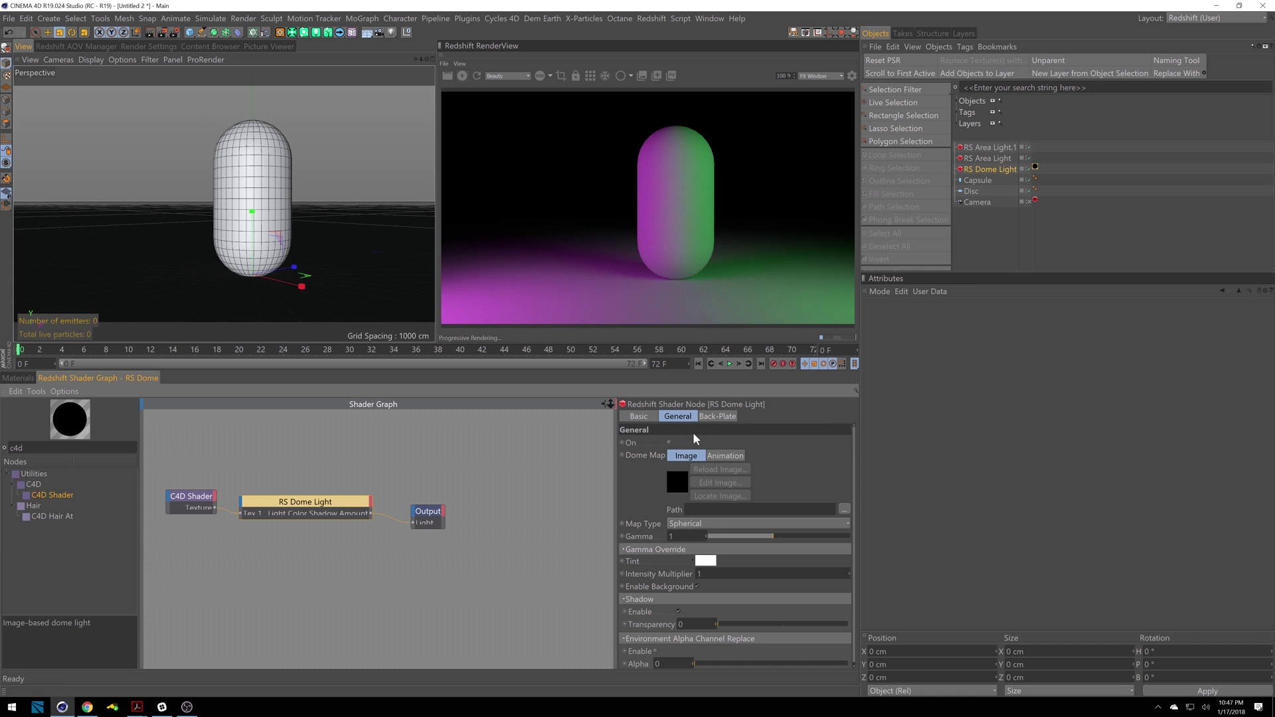
- Enable the dome light's back-plate and open the C4D Shader gradient's first knot settings
{"action": "left_click", "coordinate": [717, 417]}
{"action": "left_click", "coordinate": [657, 443]}
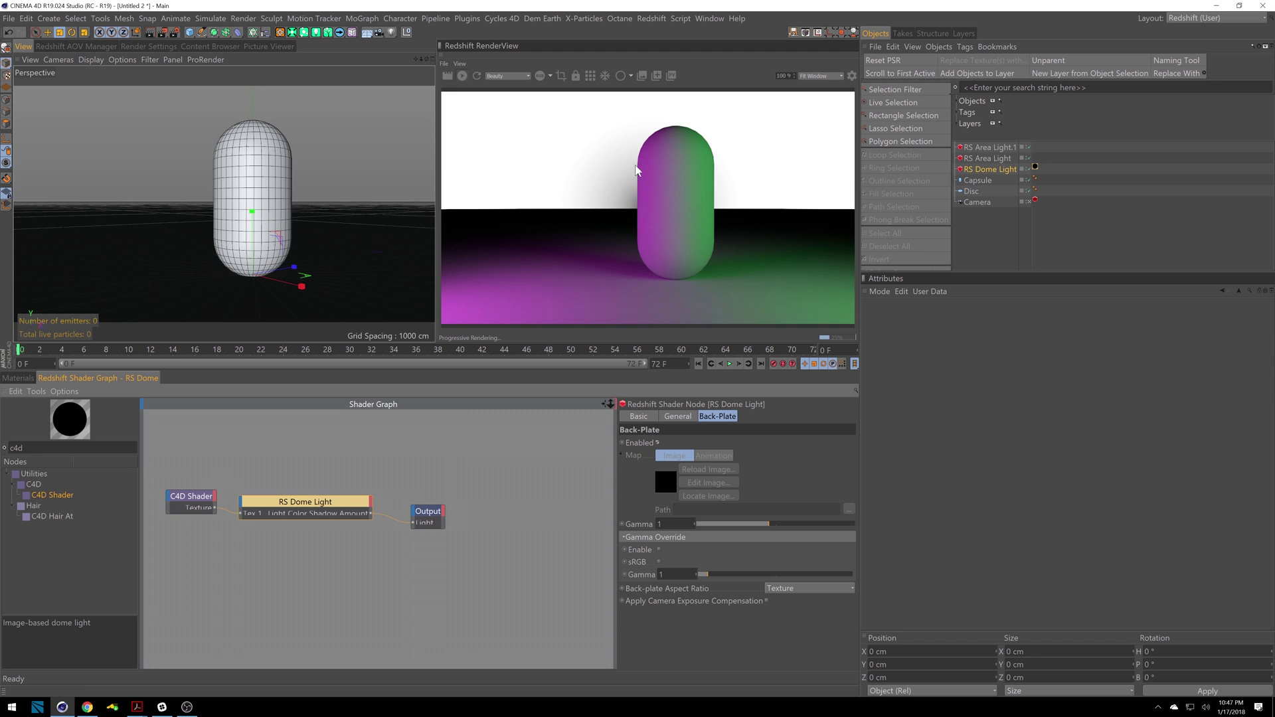
{"action": "left_click", "coordinate": [198, 500]}
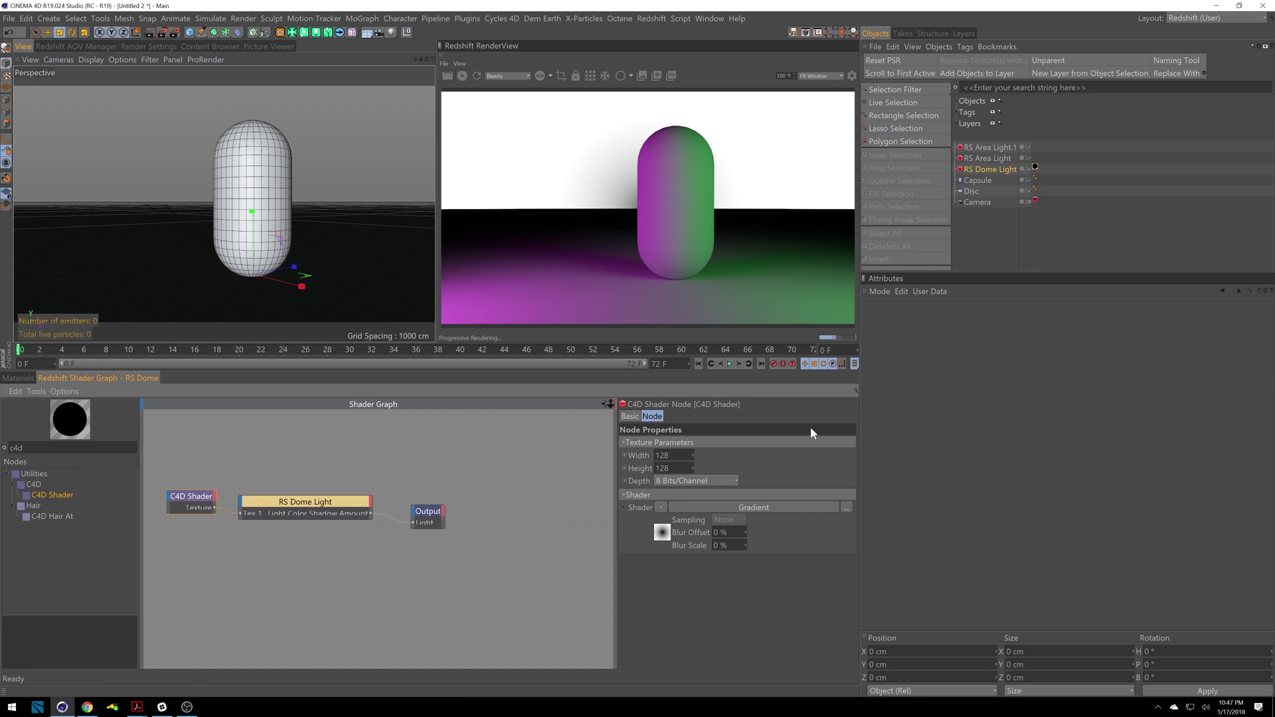
{"action": "left_click", "coordinate": [660, 534]}
{"action": "left_click", "coordinate": [911, 385]}
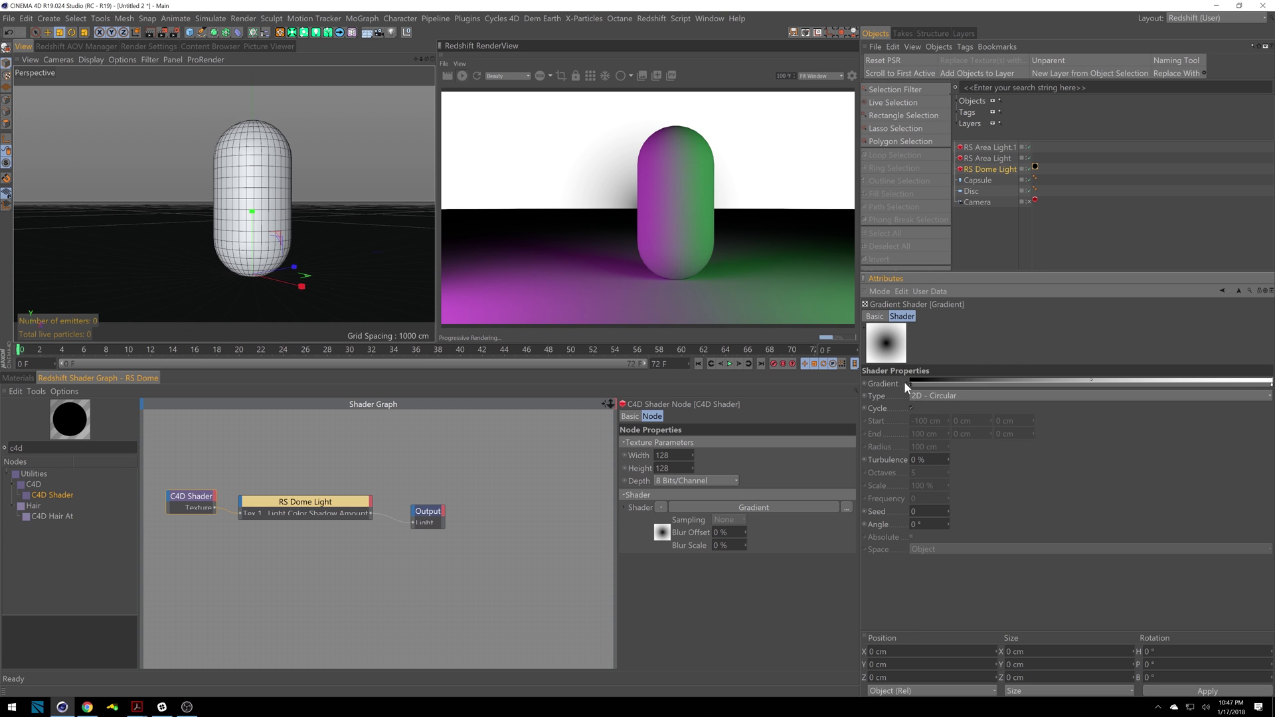
{"action": "left_click", "coordinate": [910, 384]}
- Make the first gradient knot a neutral grey with saturation 0 and value 55%
{"action": "left_click_drag", "start_coordinate": [1105, 455], "coordinate": [1161, 452]}
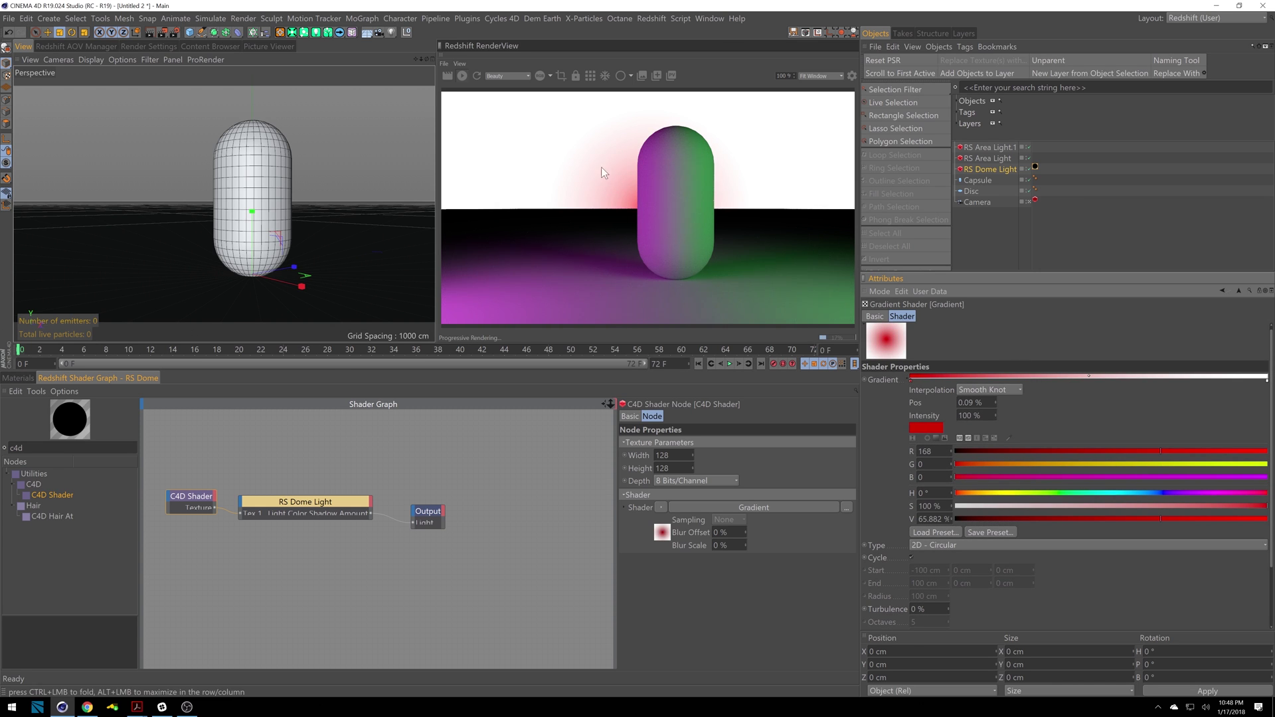
{"action": "left_click_drag", "start_coordinate": [983, 503], "coordinate": [938, 503]}
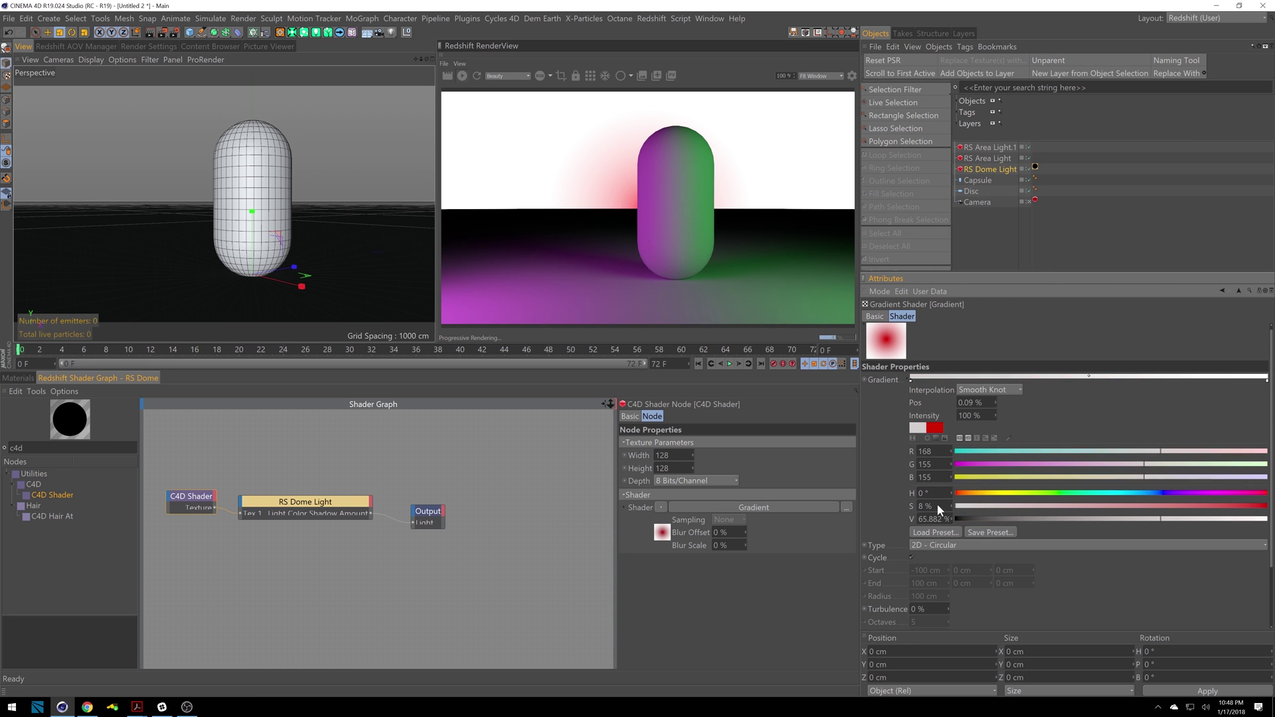
{"action": "double_click", "coordinate": [933, 518]}
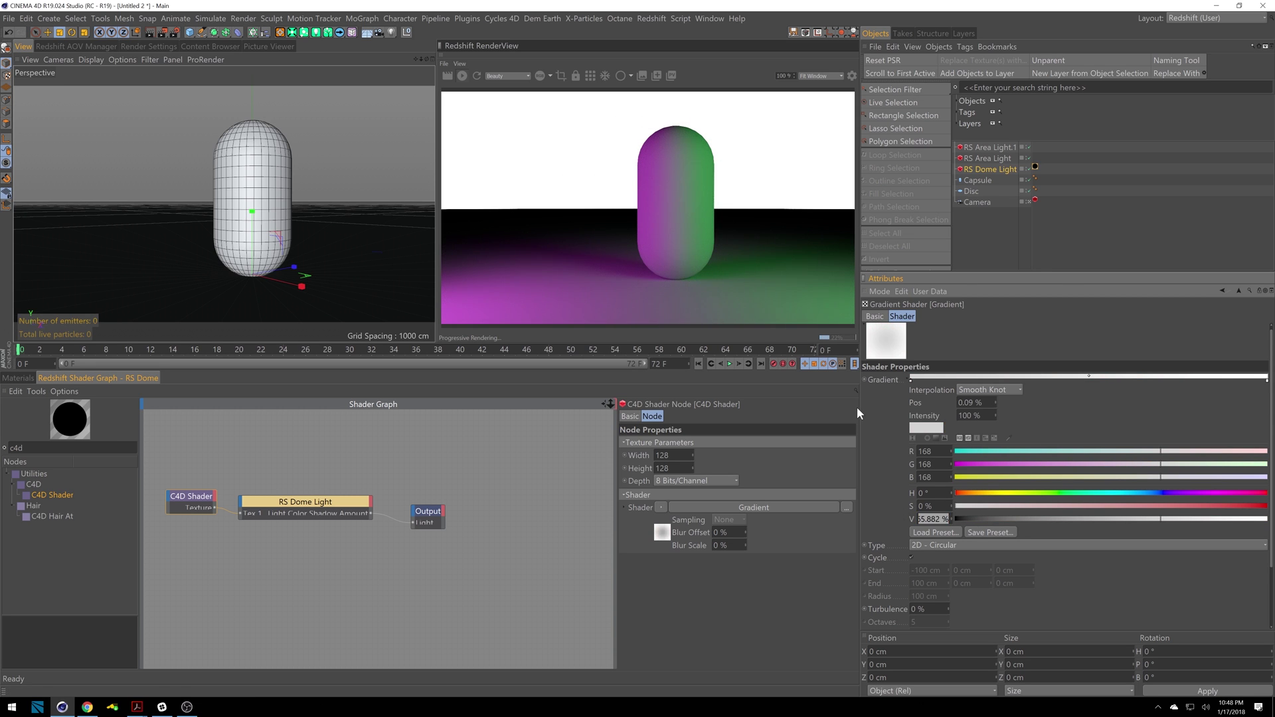
{"action": "type", "text": "55"}
{"action": "key", "text": "Return"}
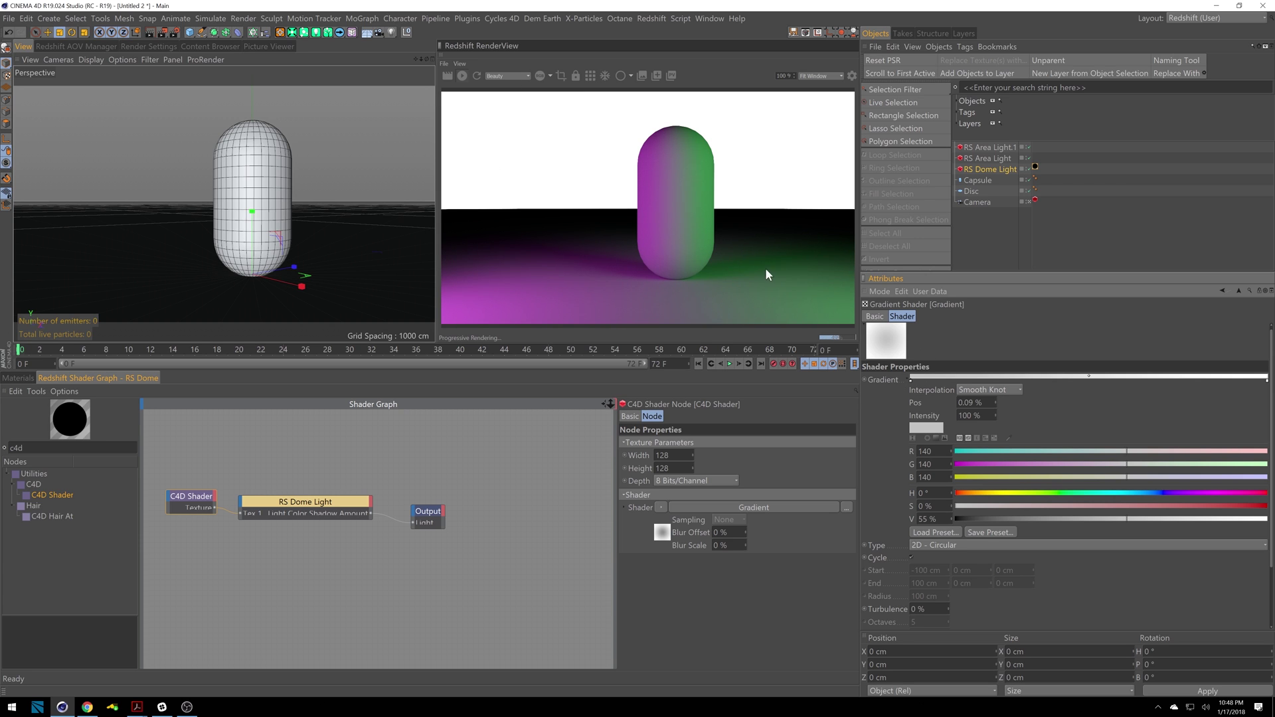
- Move the grey knot to 38.64% and give it Linear Knot interpolation
{"action": "left_click_drag", "start_coordinate": [913, 380], "coordinate": [979, 381]}
{"action": "left_click", "coordinate": [1013, 389]}
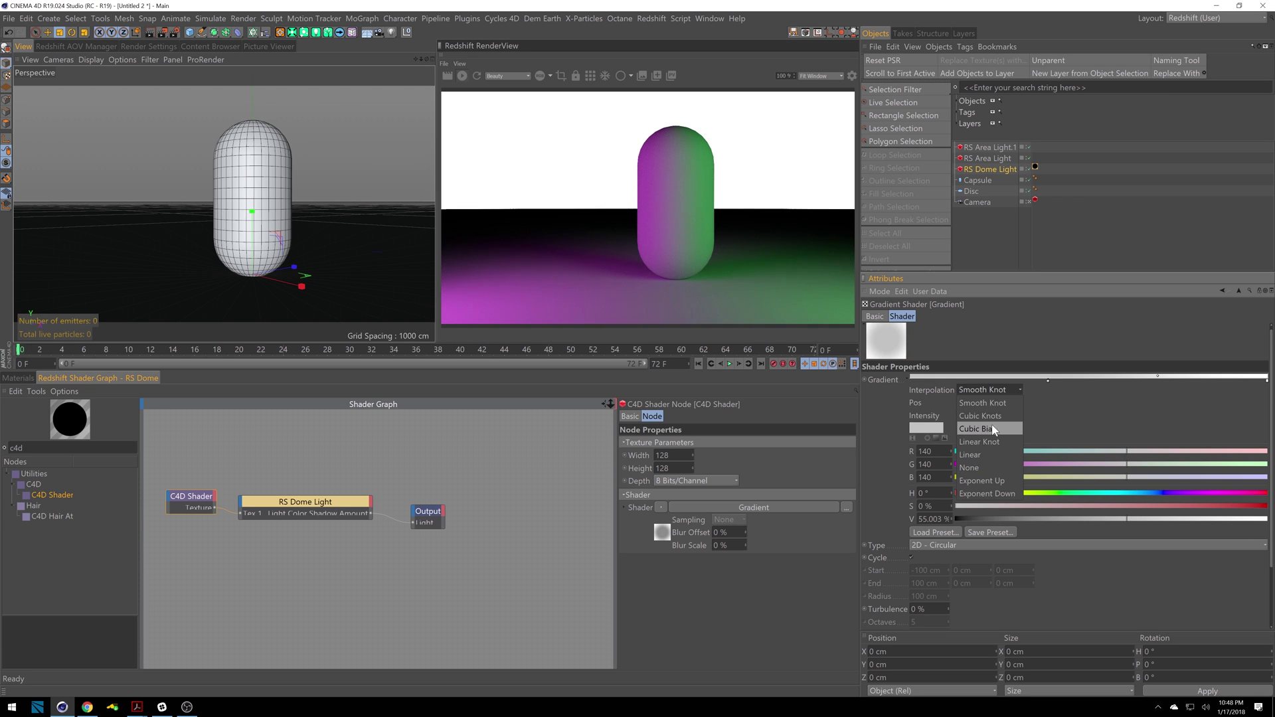
{"action": "left_click", "coordinate": [987, 438]}
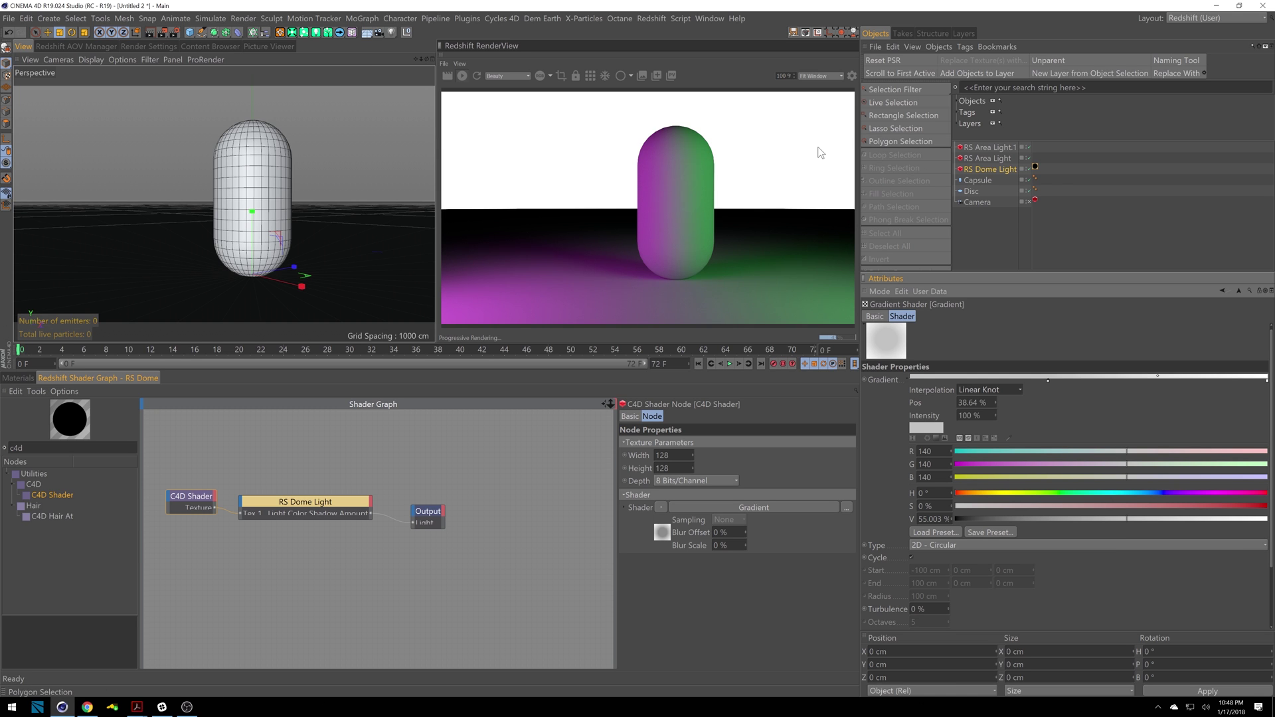
{"action": "left_click", "coordinate": [19, 378]}
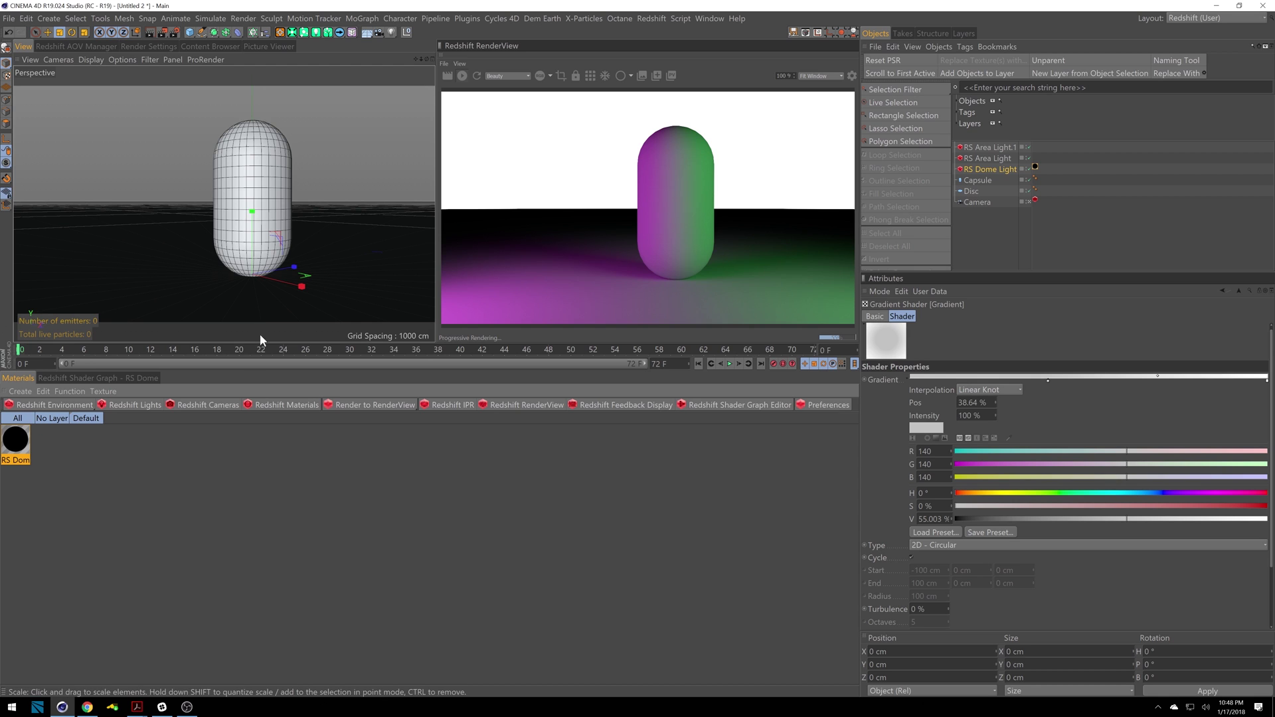
- Add a Redshift Architectural material (RS Material) and assign it to the Disc floor
{"action": "left_click", "coordinate": [293, 404]}
{"action": "mouse_move", "coordinate": [320, 408]}
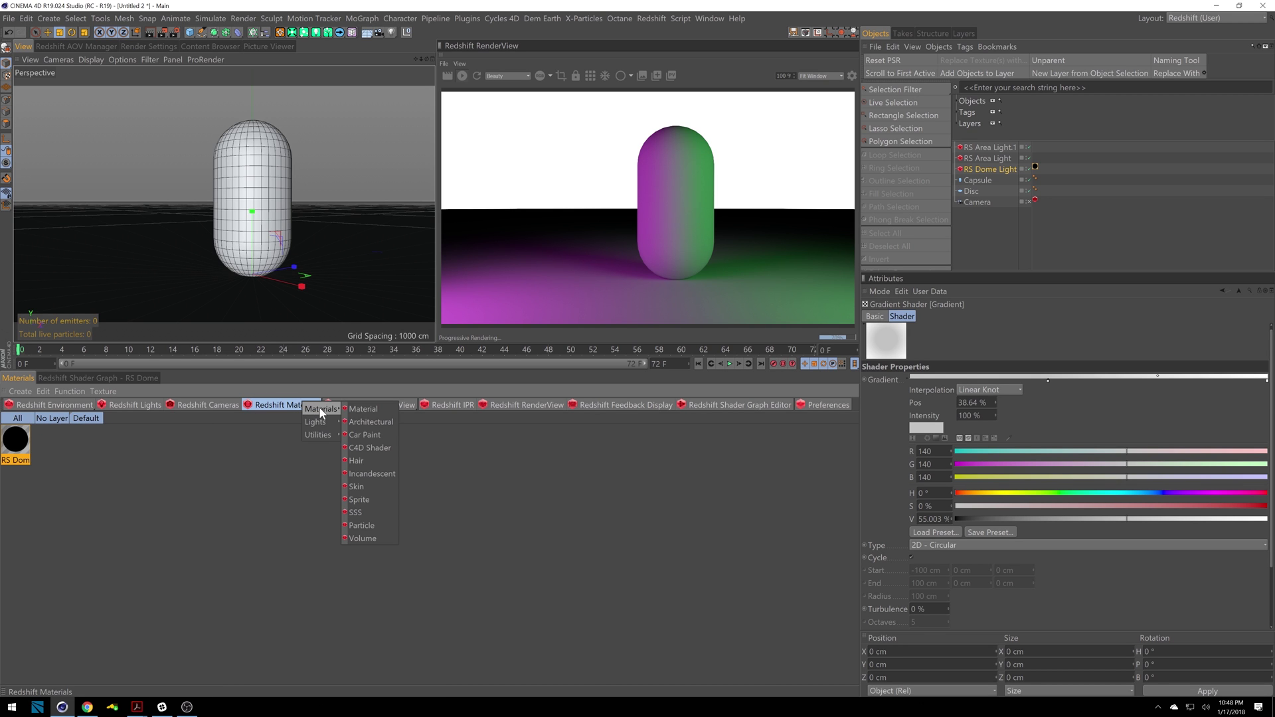
{"action": "left_click", "coordinate": [371, 421]}
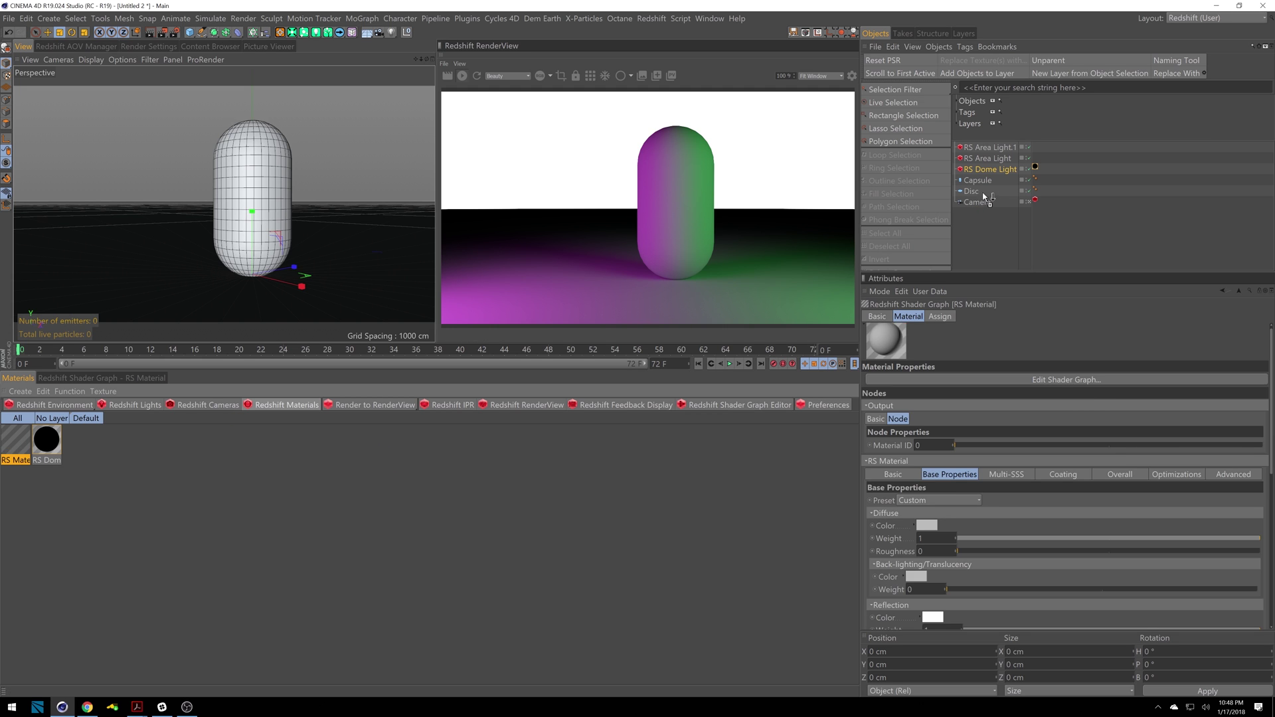
{"action": "left_click_drag", "start_coordinate": [985, 196], "coordinate": [974, 194]}
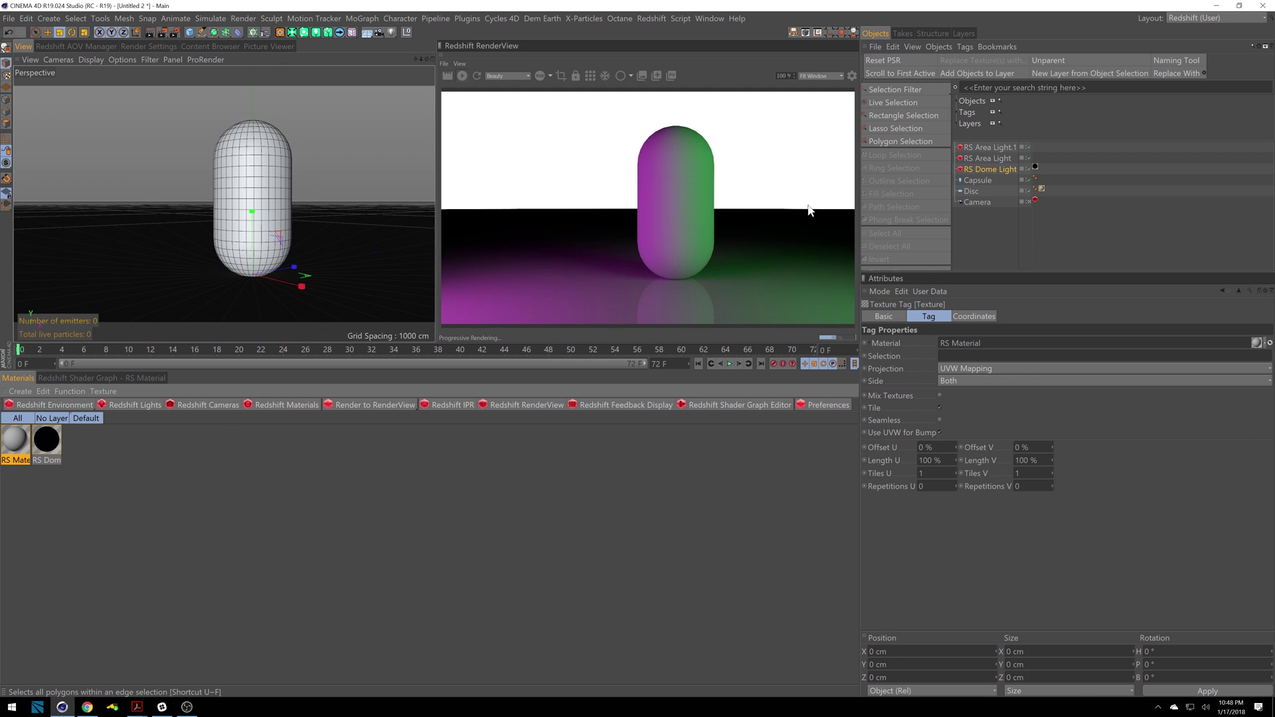
- Add a Redshift Object tag to the Disc and enable its Matte with Override ticked
{"action": "right_click", "coordinate": [971, 190]}
{"action": "mouse_move", "coordinate": [977, 195]}
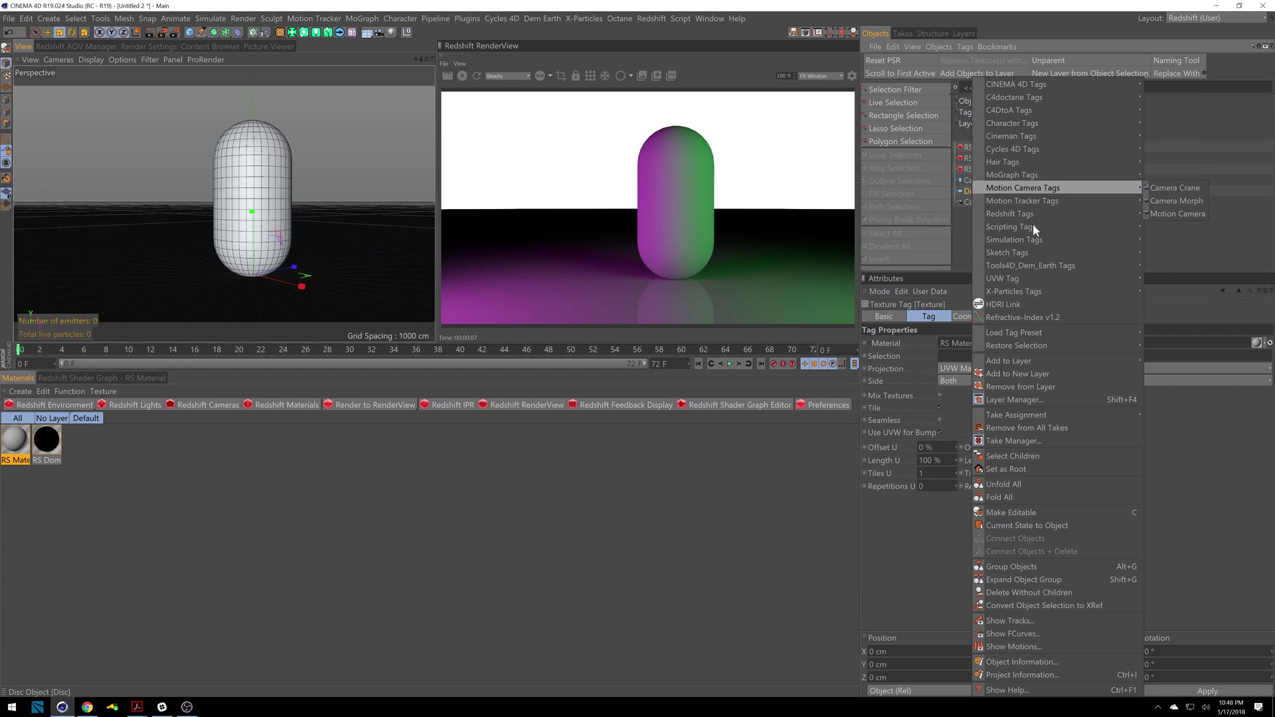
{"action": "mouse_move", "coordinate": [1054, 216]}
{"action": "left_click", "coordinate": [1179, 226]}
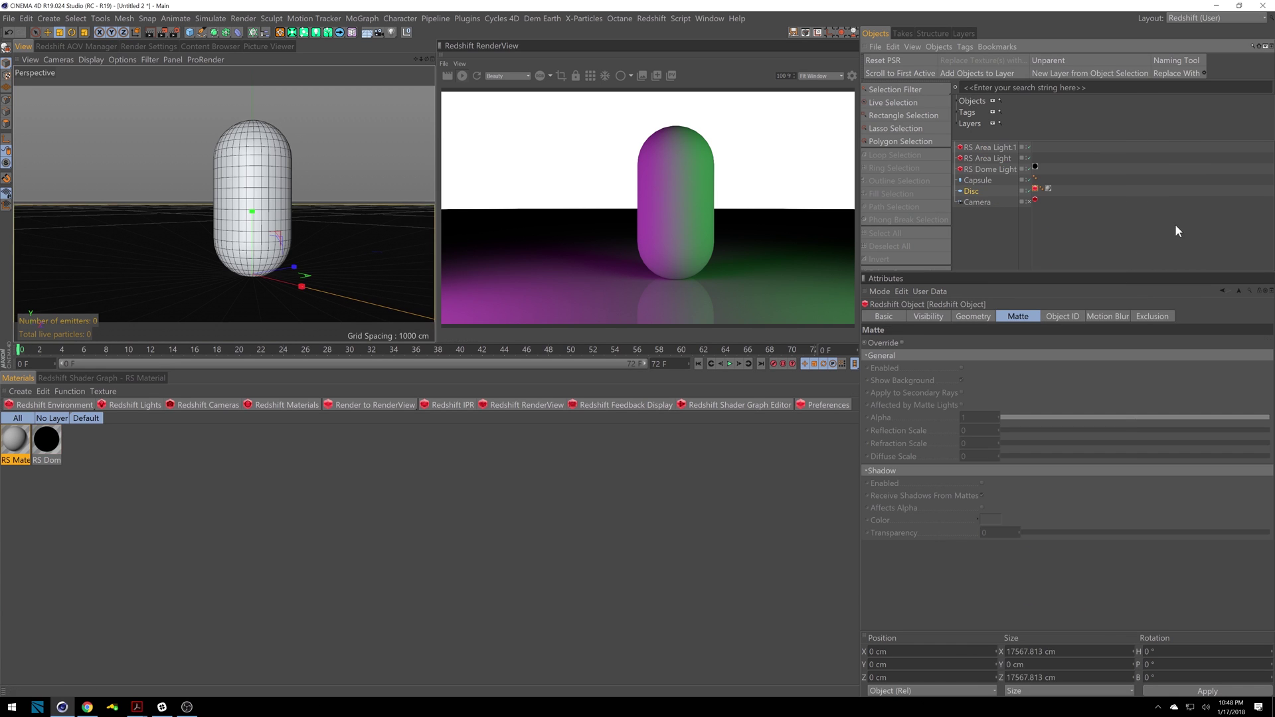
{"action": "left_click", "coordinate": [903, 343]}
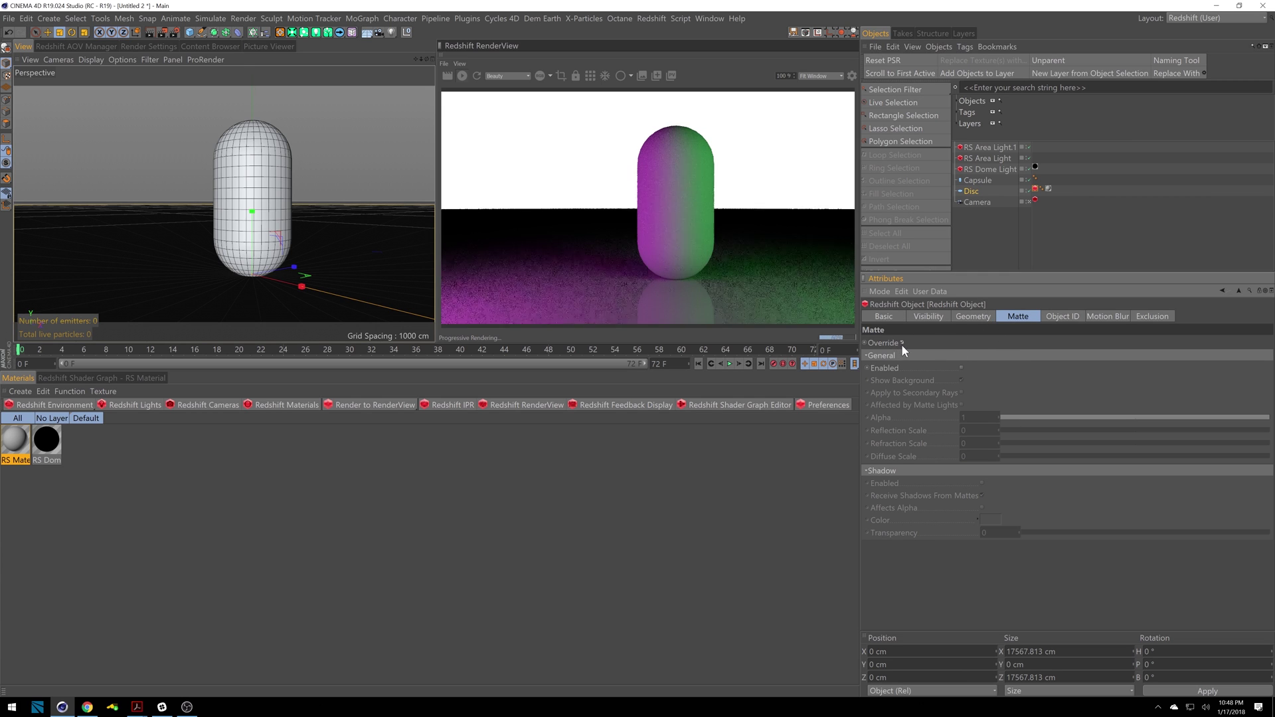
{"action": "left_click", "coordinate": [962, 368]}
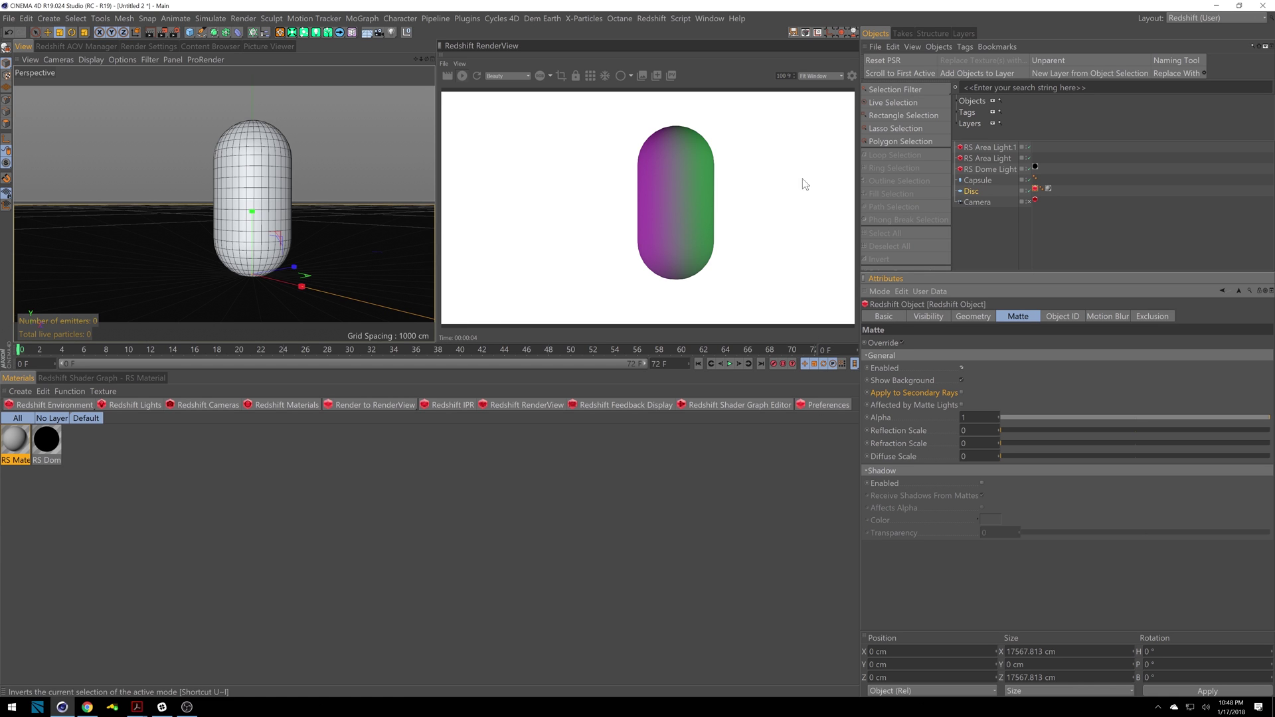
- Enable matte Shadow, toggle Apply to Secondary Rays, and tick Receive Shadows From Mattes
{"action": "left_click", "coordinate": [981, 483]}
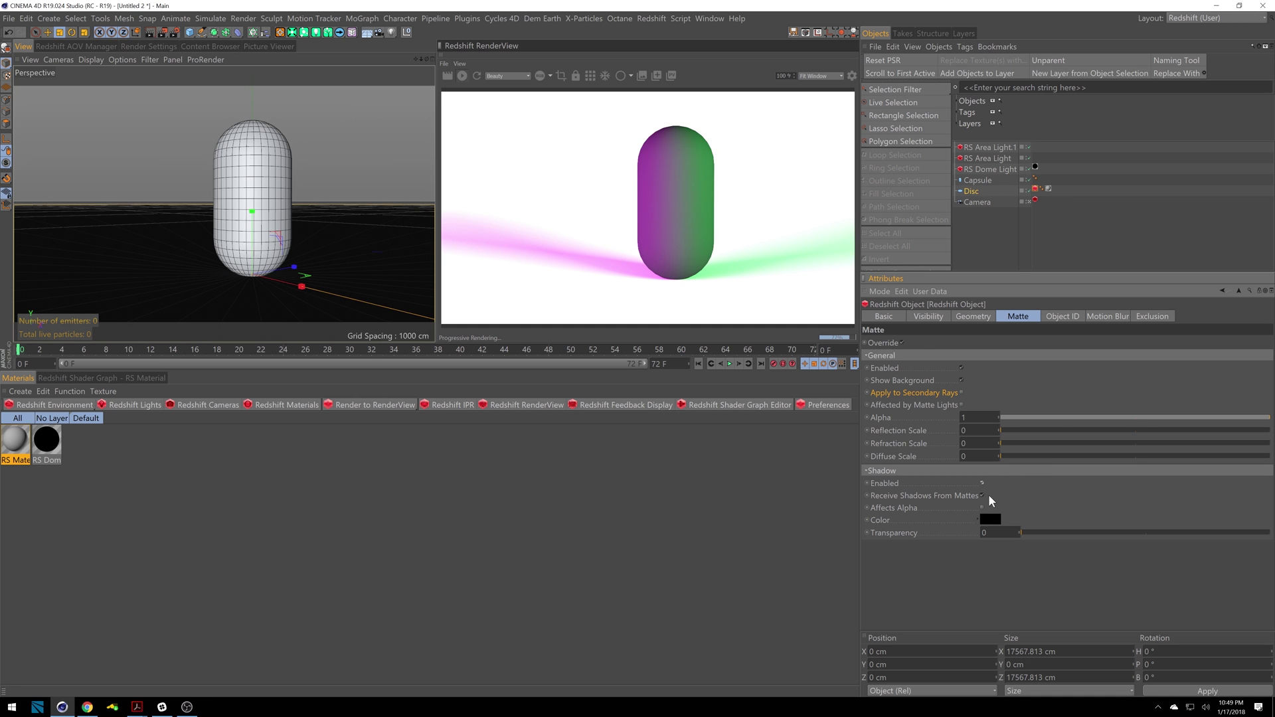
{"action": "left_click", "coordinate": [962, 394]}
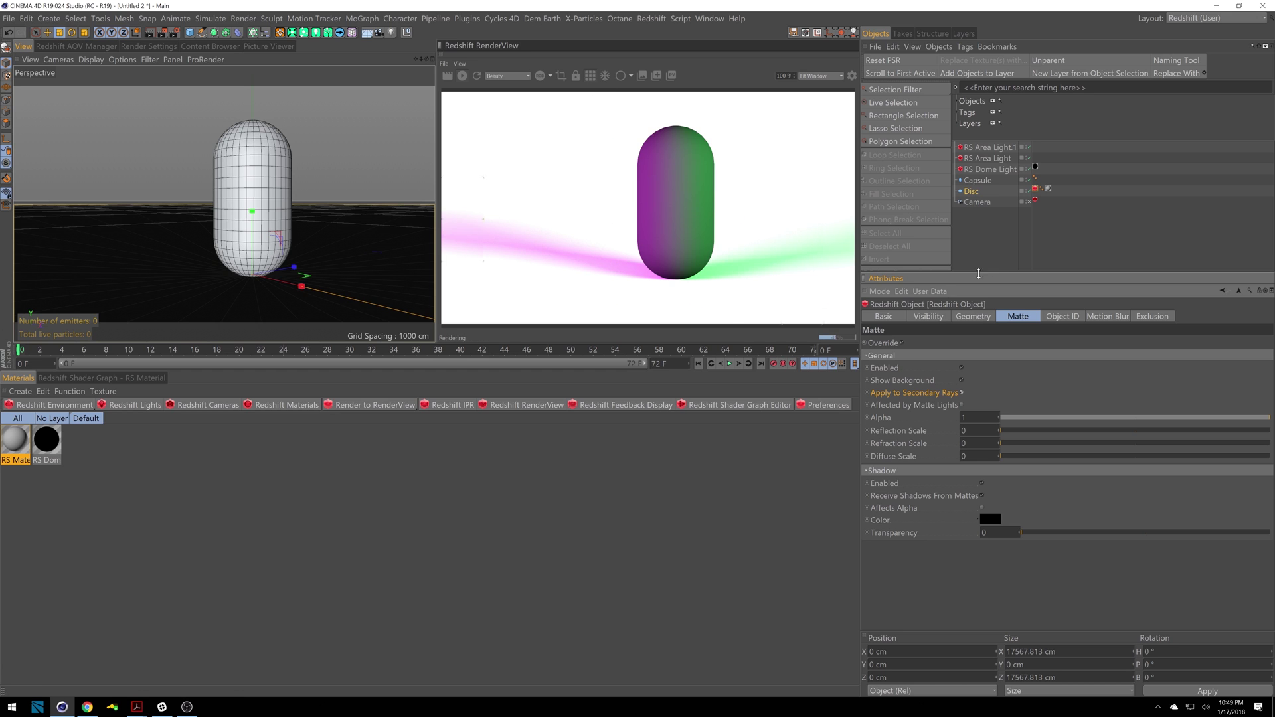
{"action": "left_click", "coordinate": [962, 405]}
{"action": "left_click", "coordinate": [962, 405]}
{"action": "left_click", "coordinate": [962, 392]}
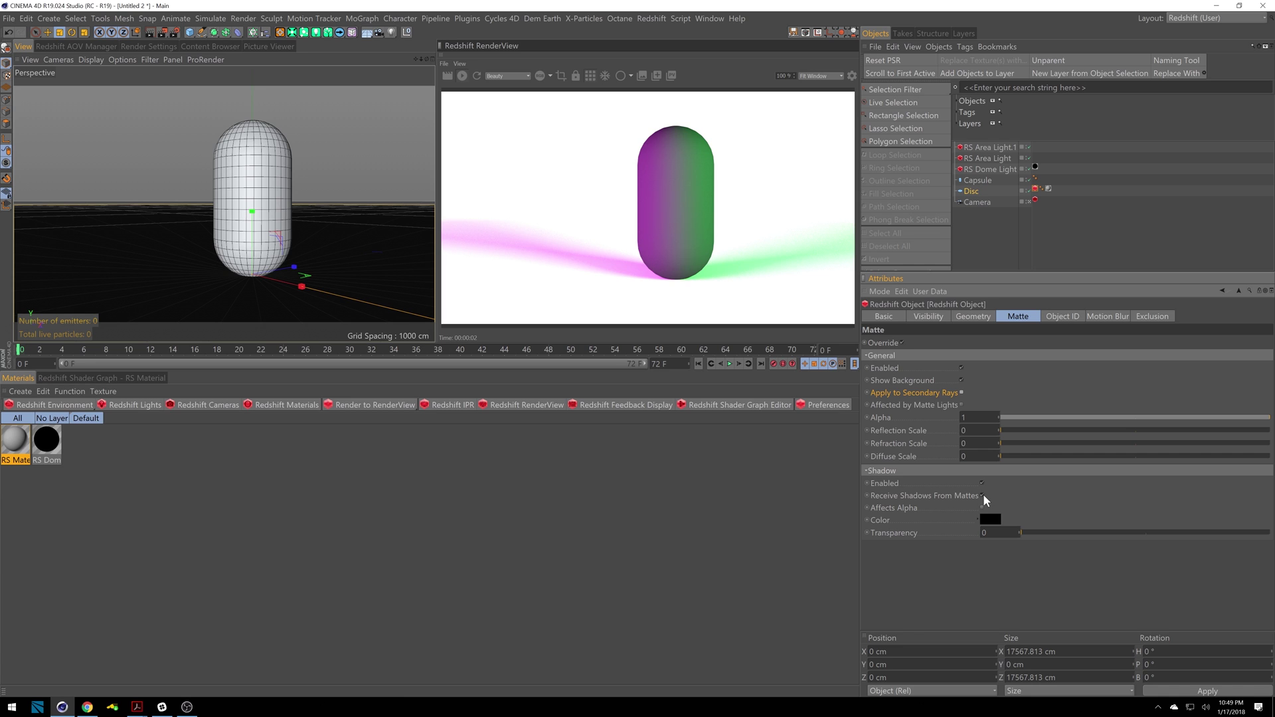
{"action": "left_click", "coordinate": [983, 496]}
{"action": "left_click", "coordinate": [1049, 190]}
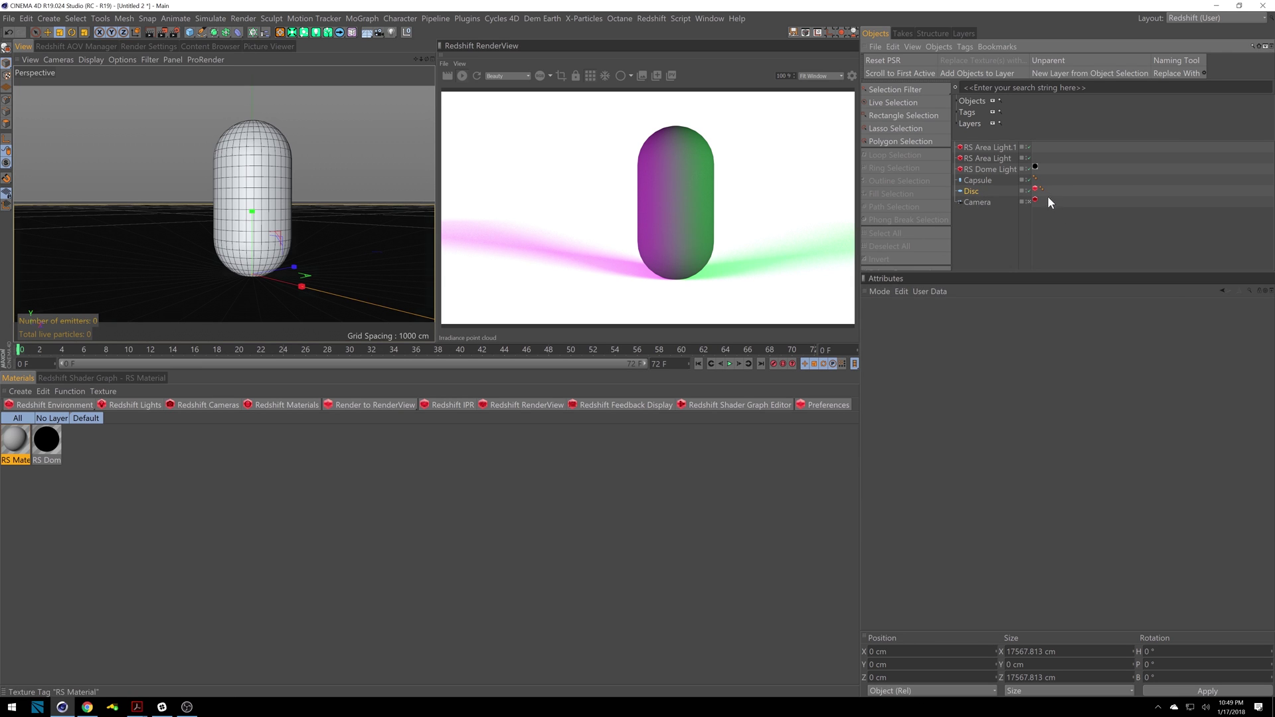
- Delete the Disc's texture tag and the architectural RS Material
{"action": "key", "text": "Delete"}
{"action": "left_click", "coordinate": [15, 442]}
{"action": "key", "text": "Delete"}
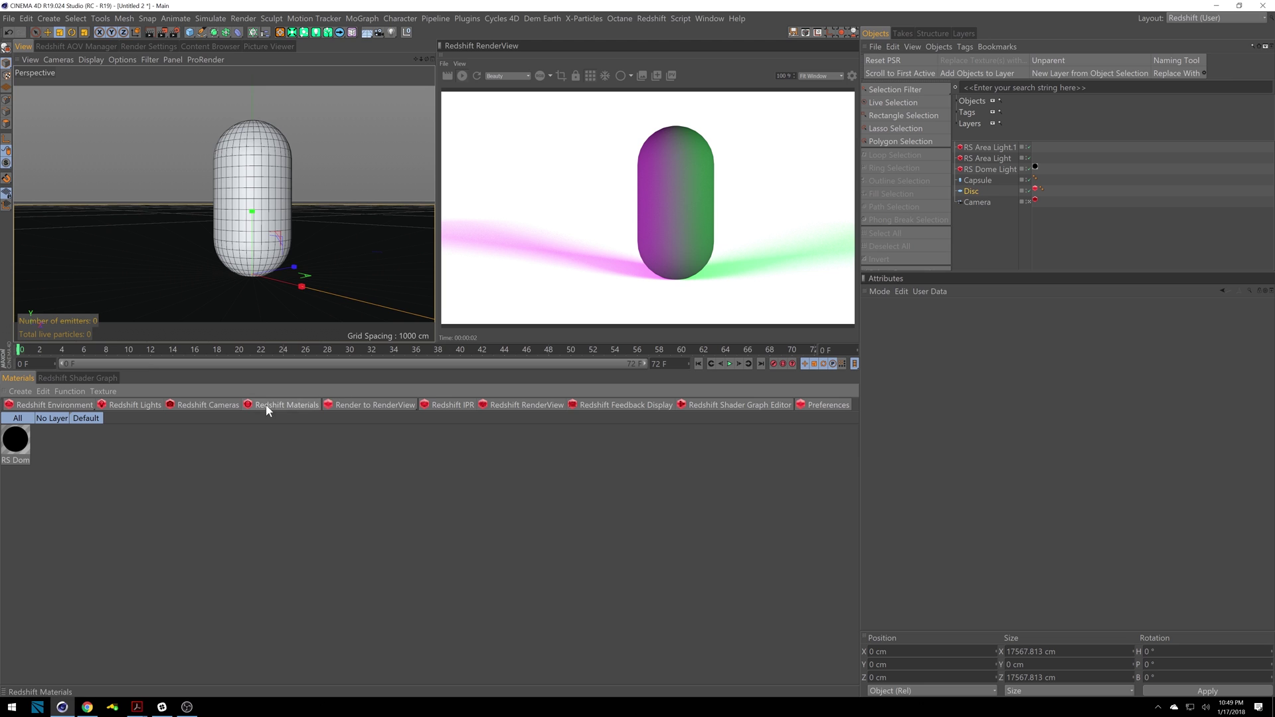
- Create a standard Redshift Material and apply it to the Disc
{"action": "left_click", "coordinate": [304, 407]}
{"action": "mouse_move", "coordinate": [320, 411]}
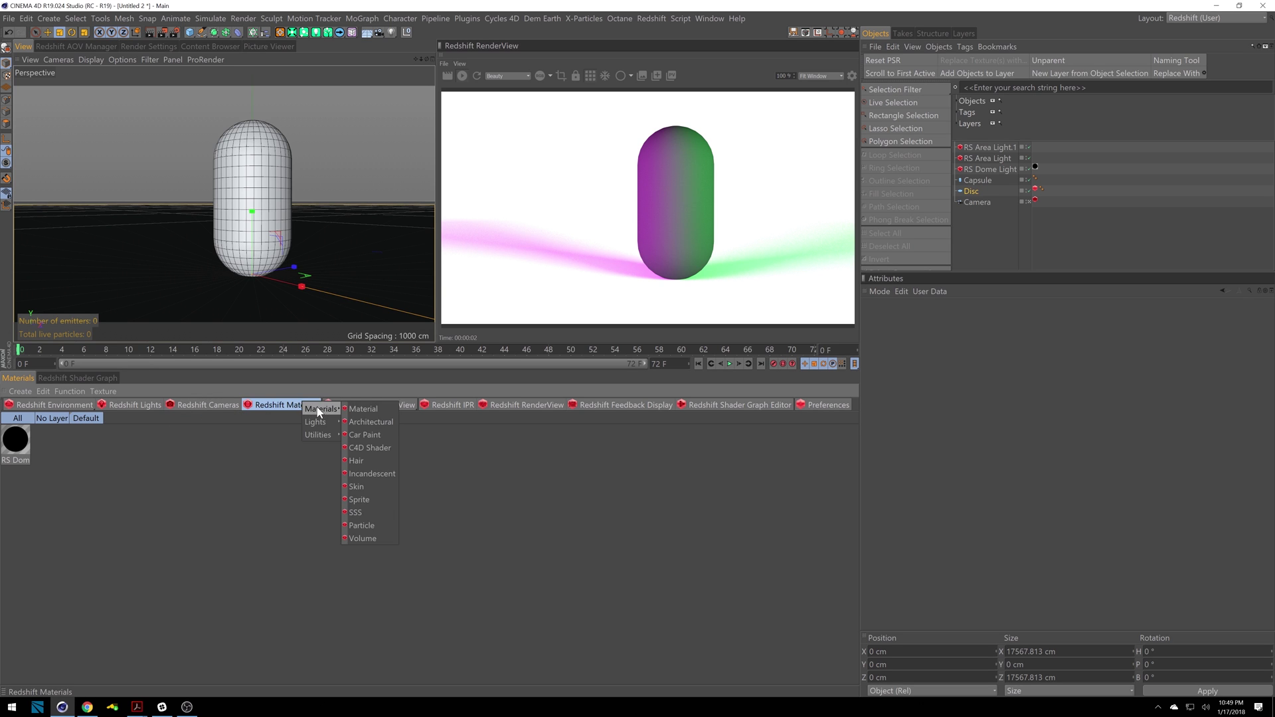
{"action": "left_click", "coordinate": [364, 409]}
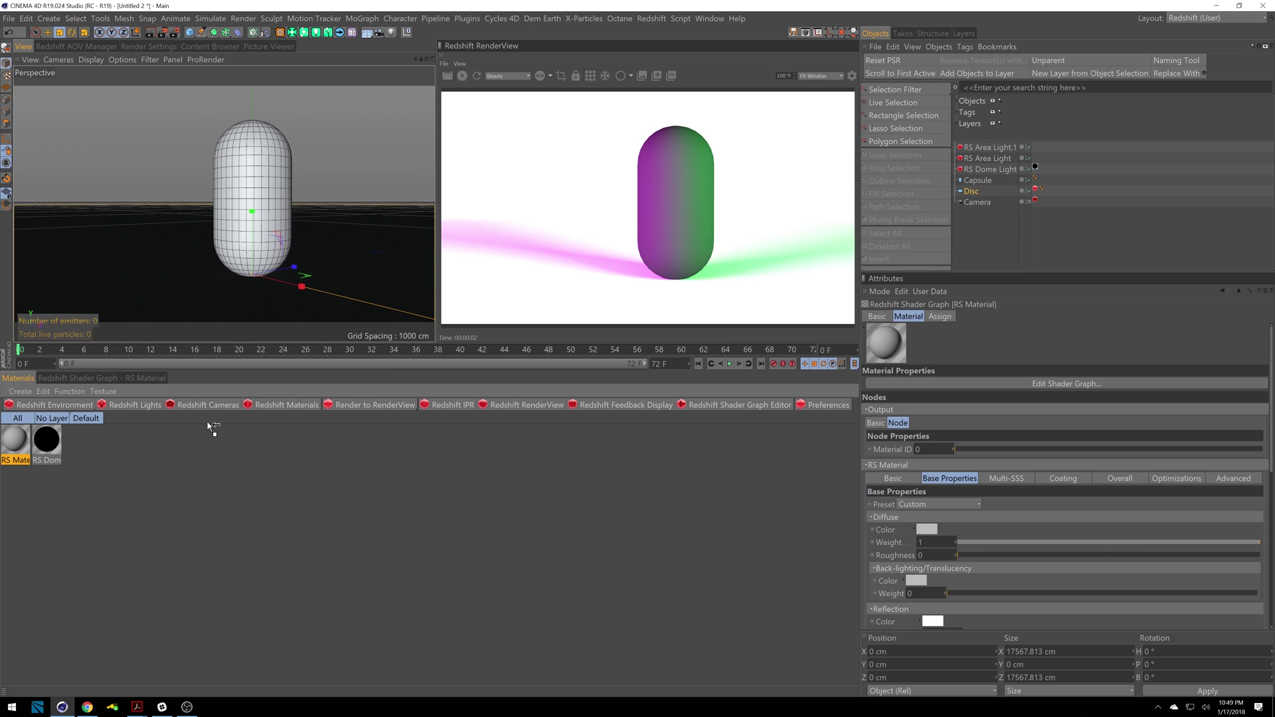
{"action": "left_click_drag", "start_coordinate": [209, 424], "coordinate": [974, 192]}
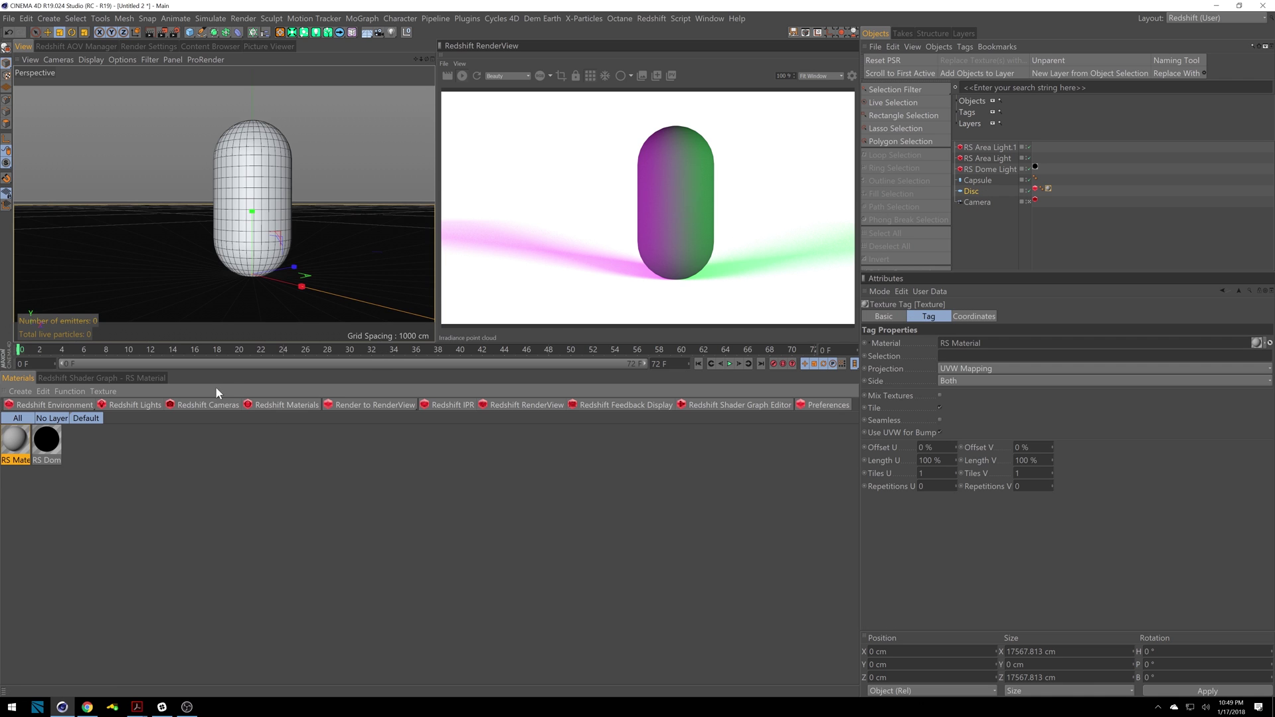
- Open the new material's shader graph, remove the Disc's Redshift Object tag, and spread out the nodes
{"action": "left_click", "coordinate": [126, 376]}
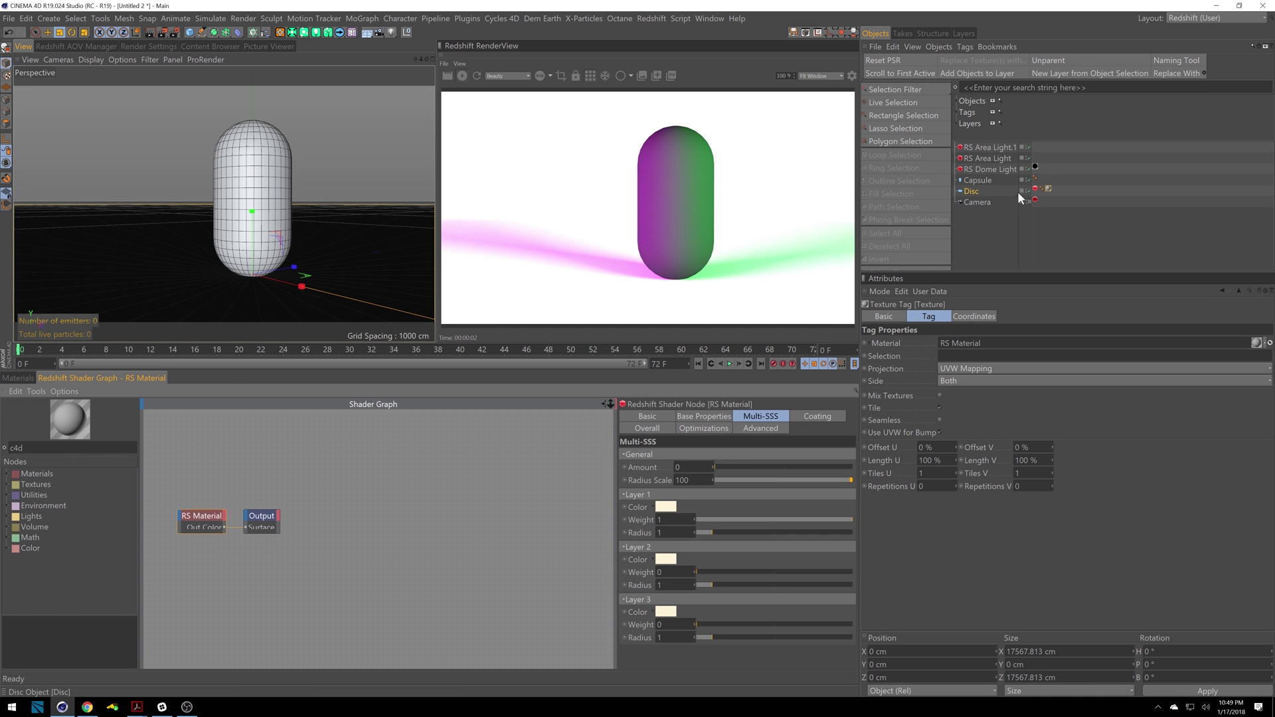
{"action": "left_click", "coordinate": [1040, 189]}
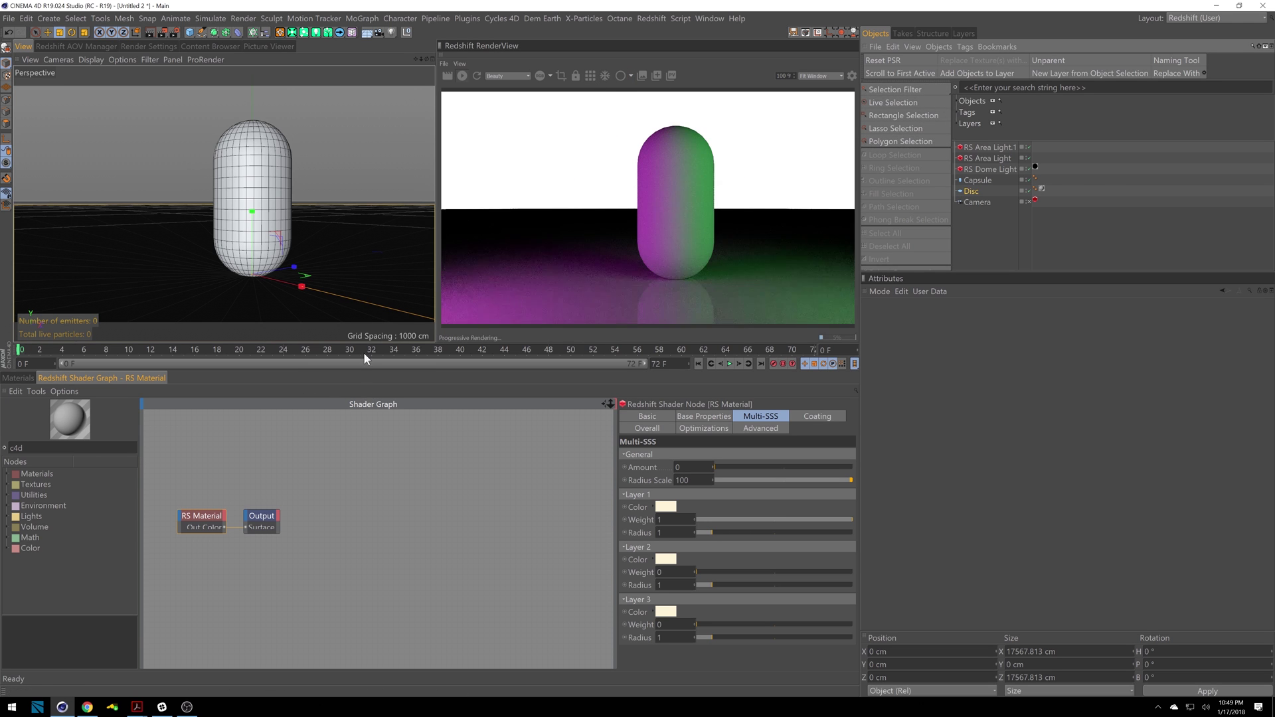
{"action": "left_click_drag", "start_coordinate": [277, 512], "coordinate": [398, 504]}
{"action": "left_click_drag", "start_coordinate": [194, 512], "coordinate": [282, 499]}
- Replace the RS Material node with a Matte-Shadow Catcher wired into Output Surface
{"action": "double_click", "coordinate": [16, 447]}
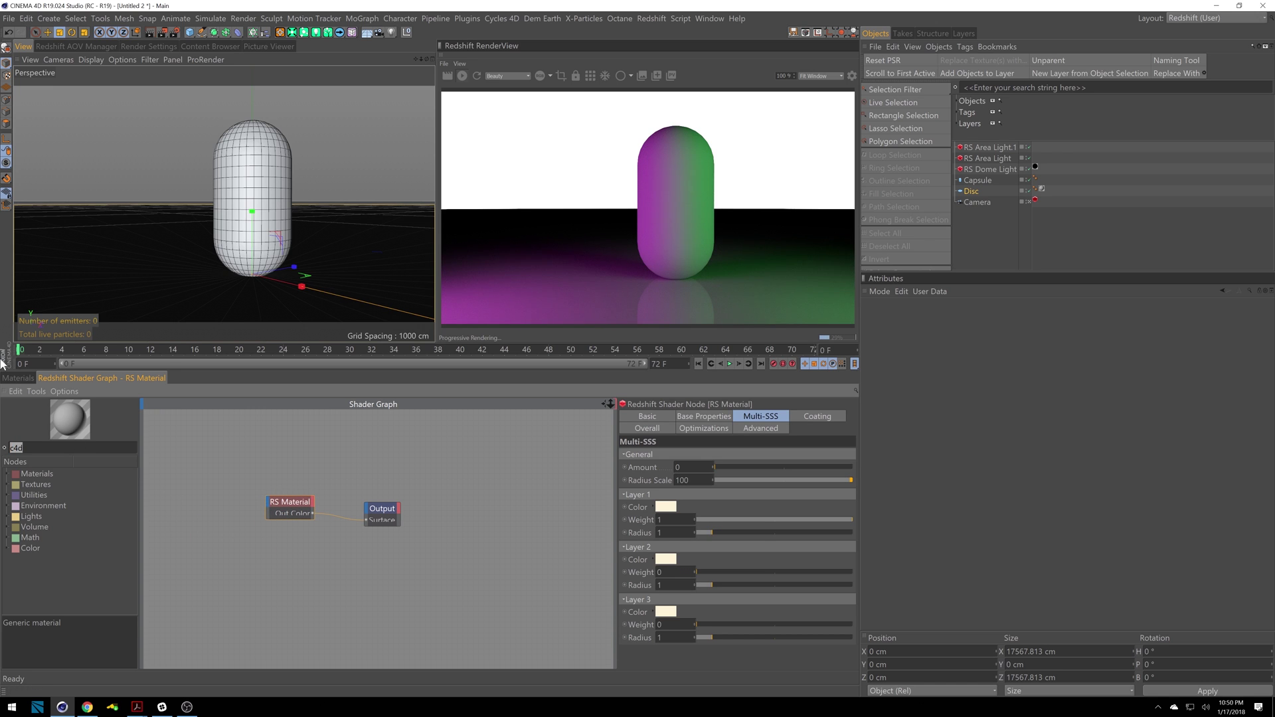
{"action": "type", "text": "s"}
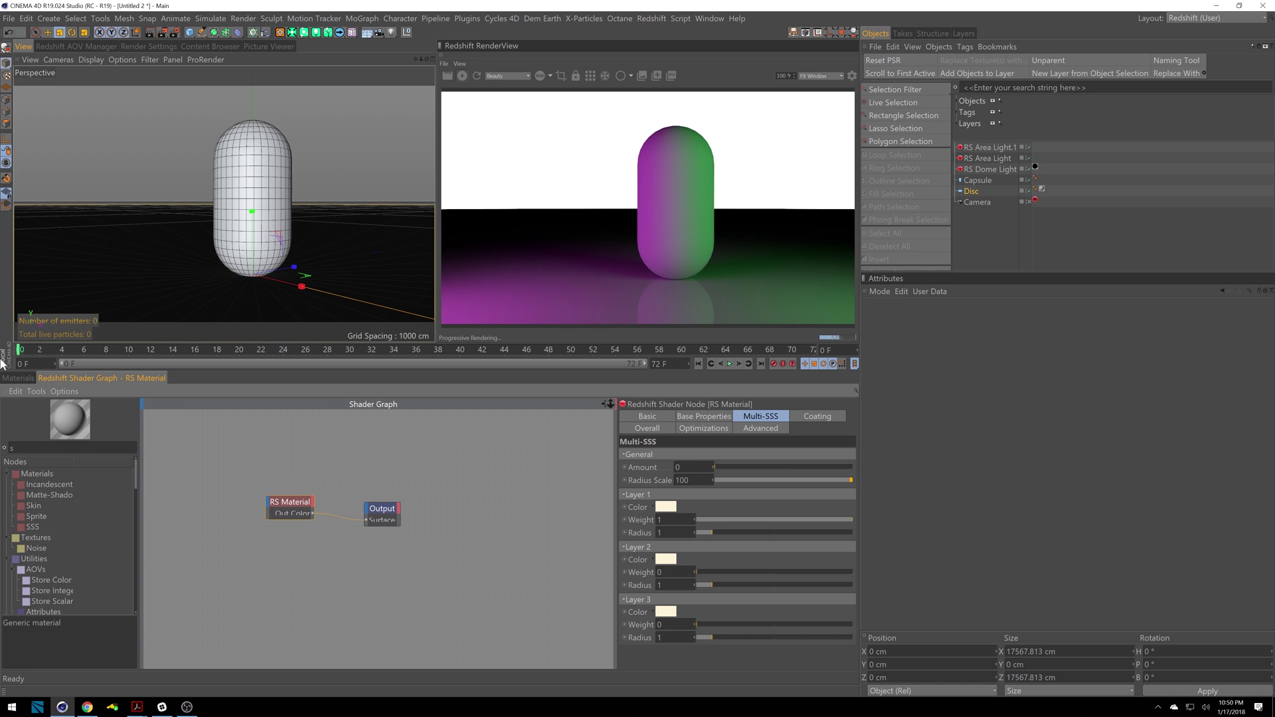
{"action": "type", "text": "had"}
{"action": "left_click_drag", "start_coordinate": [49, 485], "coordinate": [249, 538]}
{"action": "left_click", "coordinate": [298, 503]}
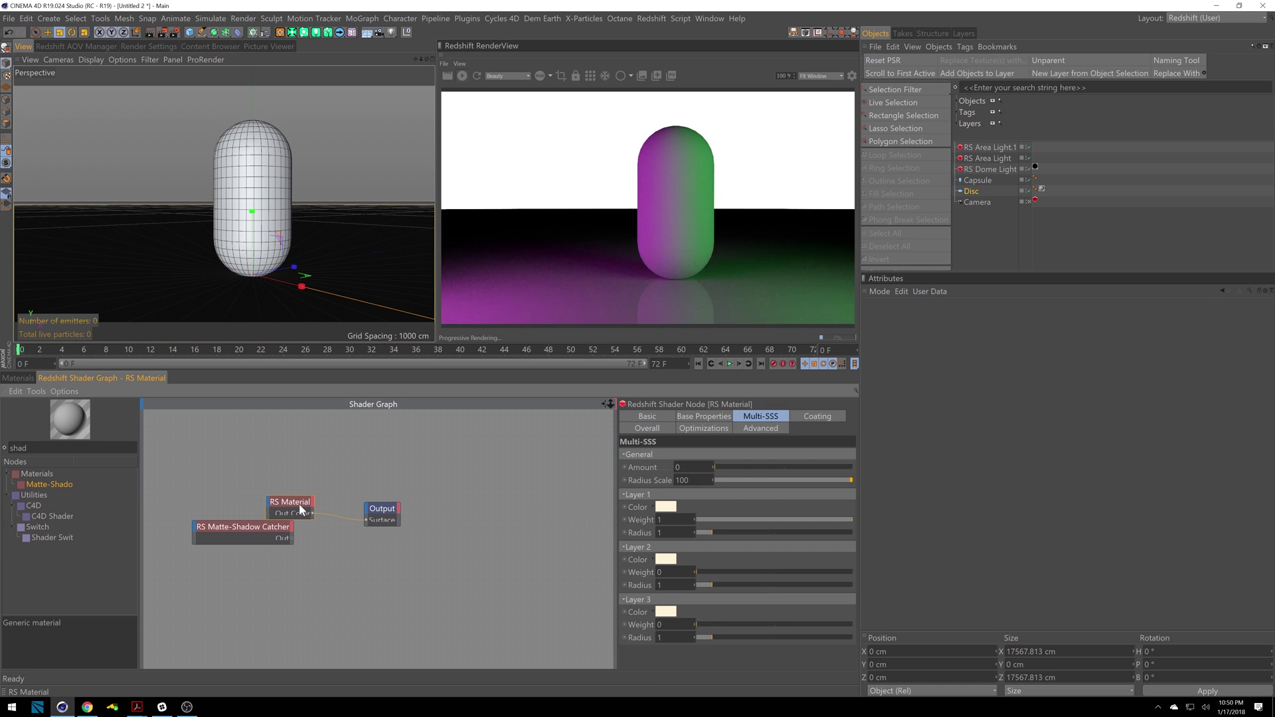
{"action": "key", "text": "Delete"}
{"action": "left_click", "coordinate": [257, 533]}
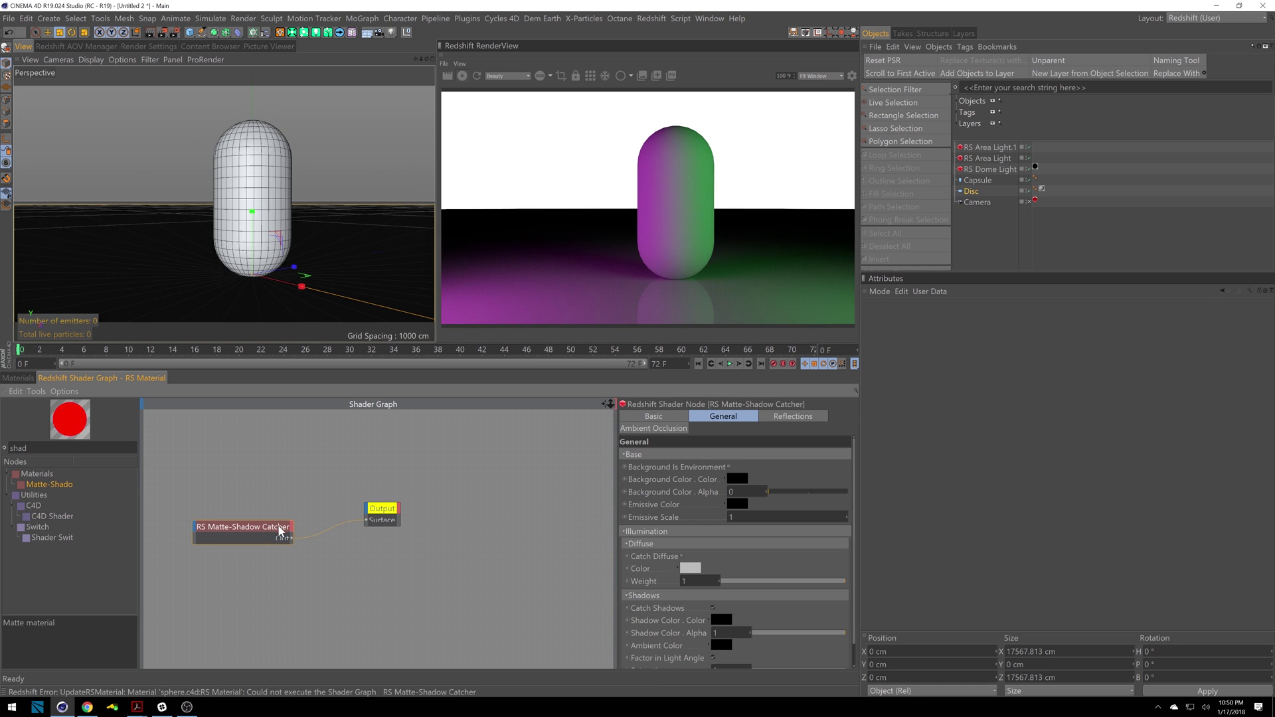
{"action": "left_click_drag", "start_coordinate": [265, 530], "coordinate": [287, 514]}
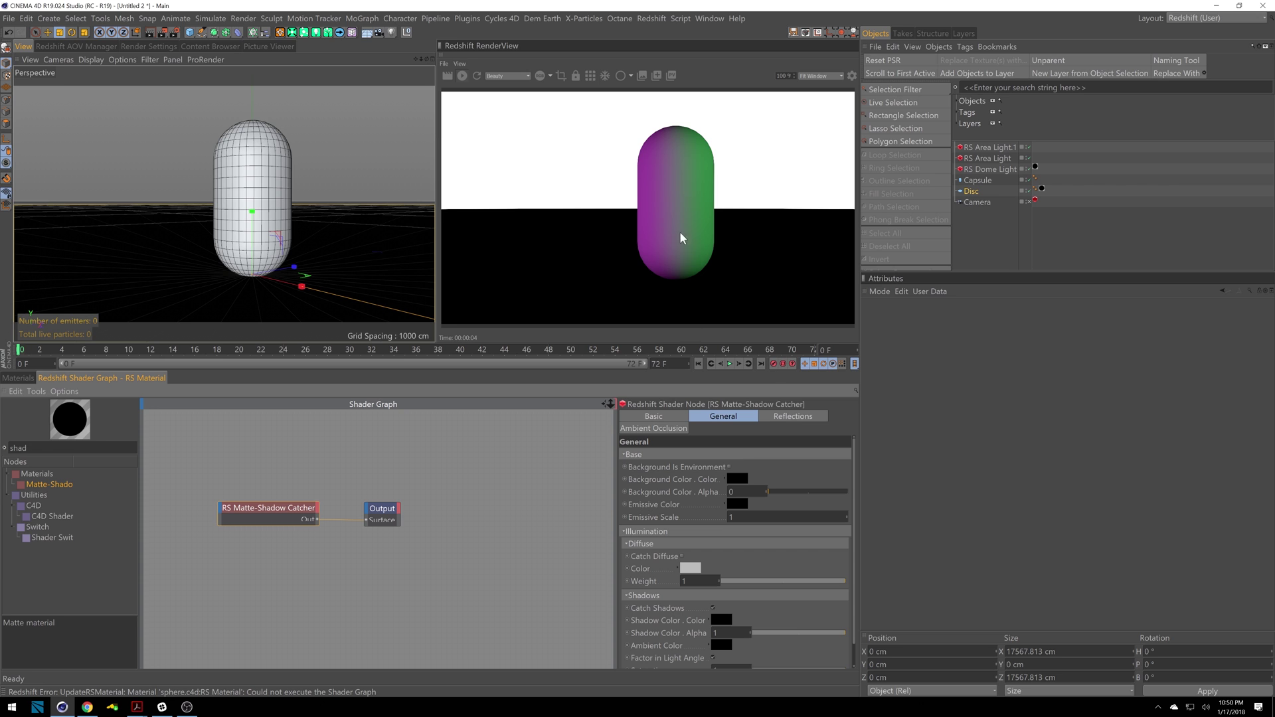
- On the Matte-Shadow Catcher, tick Background Is Environment, toggle Catch Diffuse, and enable Catch Reflections
{"action": "left_click", "coordinate": [729, 467]}
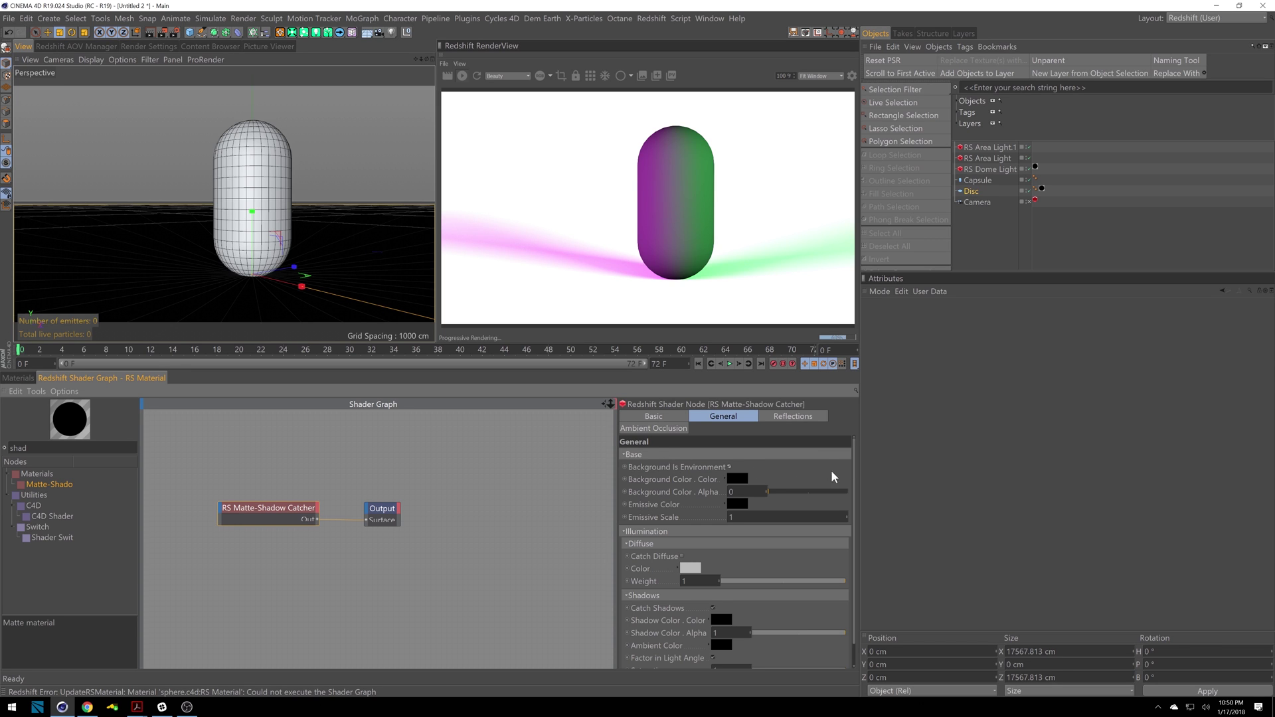
{"action": "left_click", "coordinate": [625, 455]}
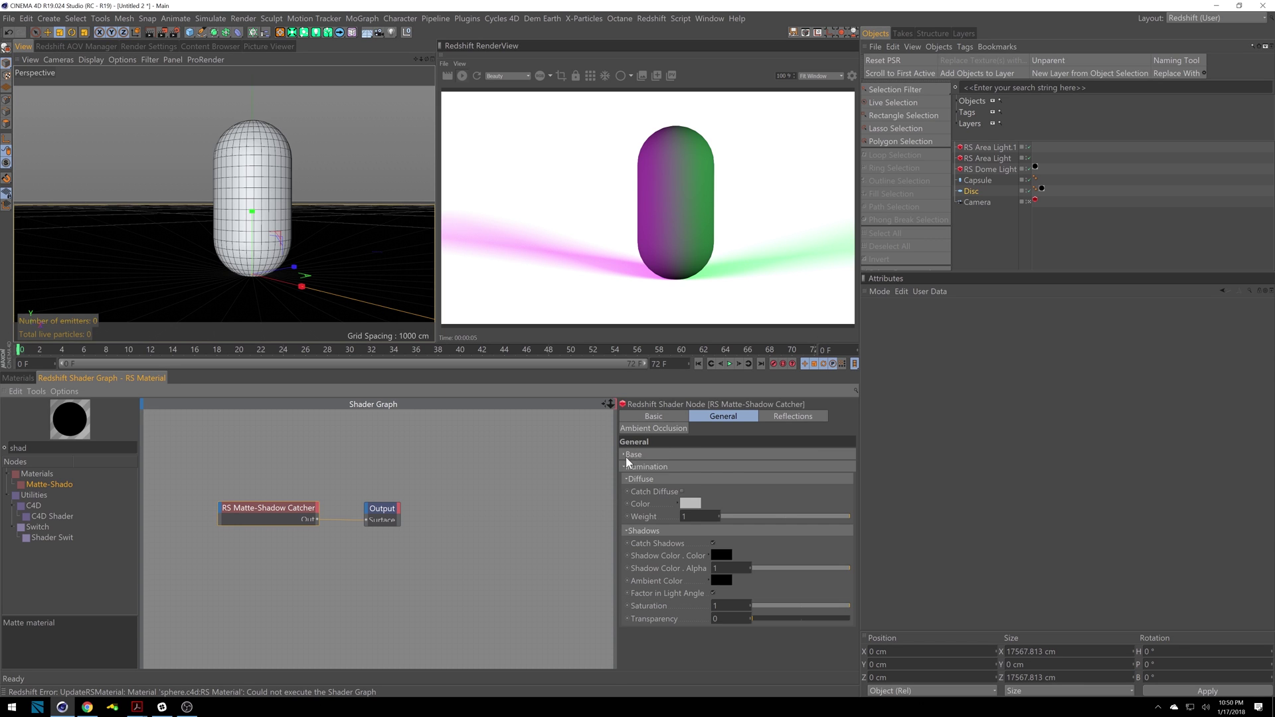
{"action": "left_click", "coordinate": [681, 492]}
{"action": "left_click", "coordinate": [789, 418]}
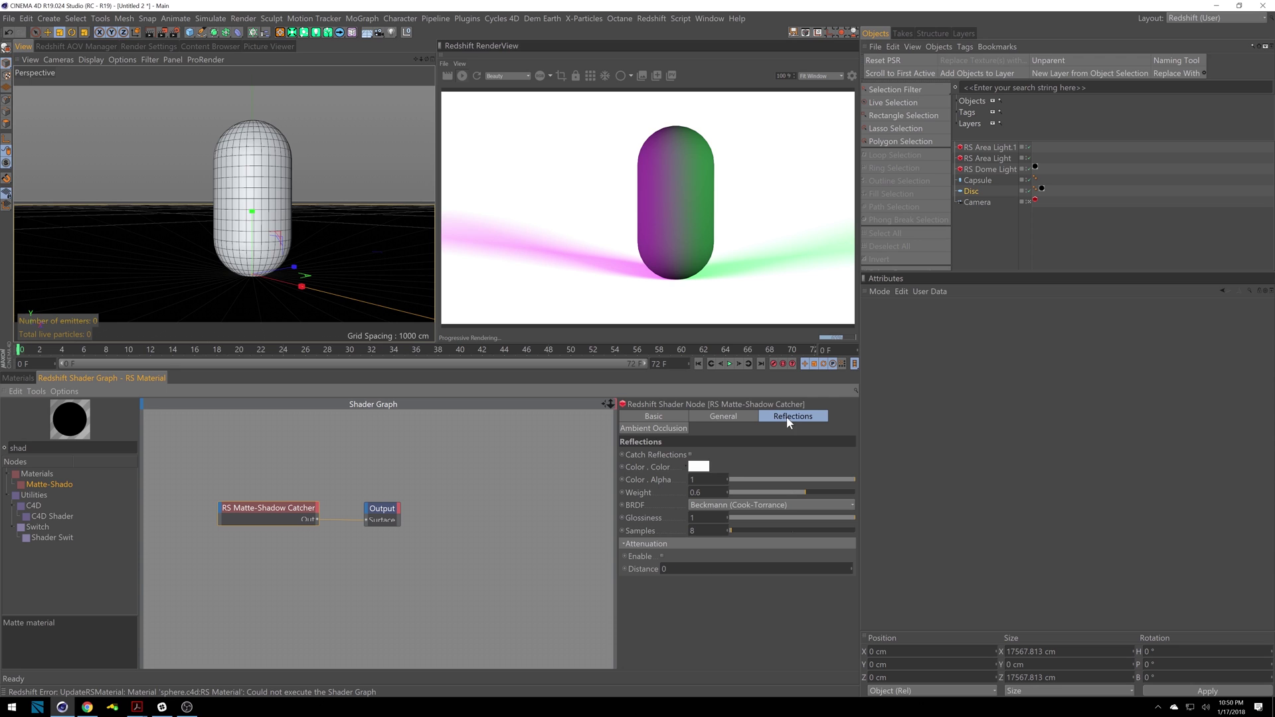
{"action": "left_click", "coordinate": [691, 457]}
- Create a new Redshift material and apply it to the Capsule
{"action": "left_click", "coordinate": [22, 378]}
{"action": "left_click", "coordinate": [279, 404]}
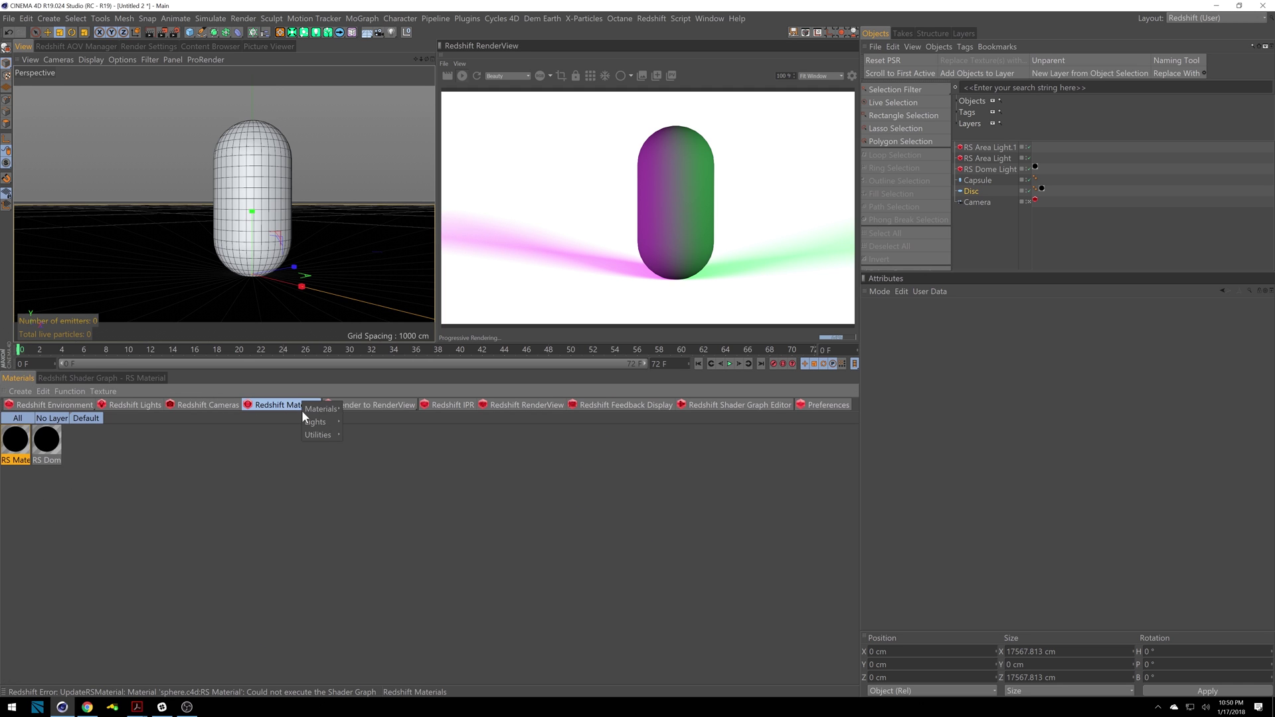
{"action": "left_click", "coordinate": [363, 410]}
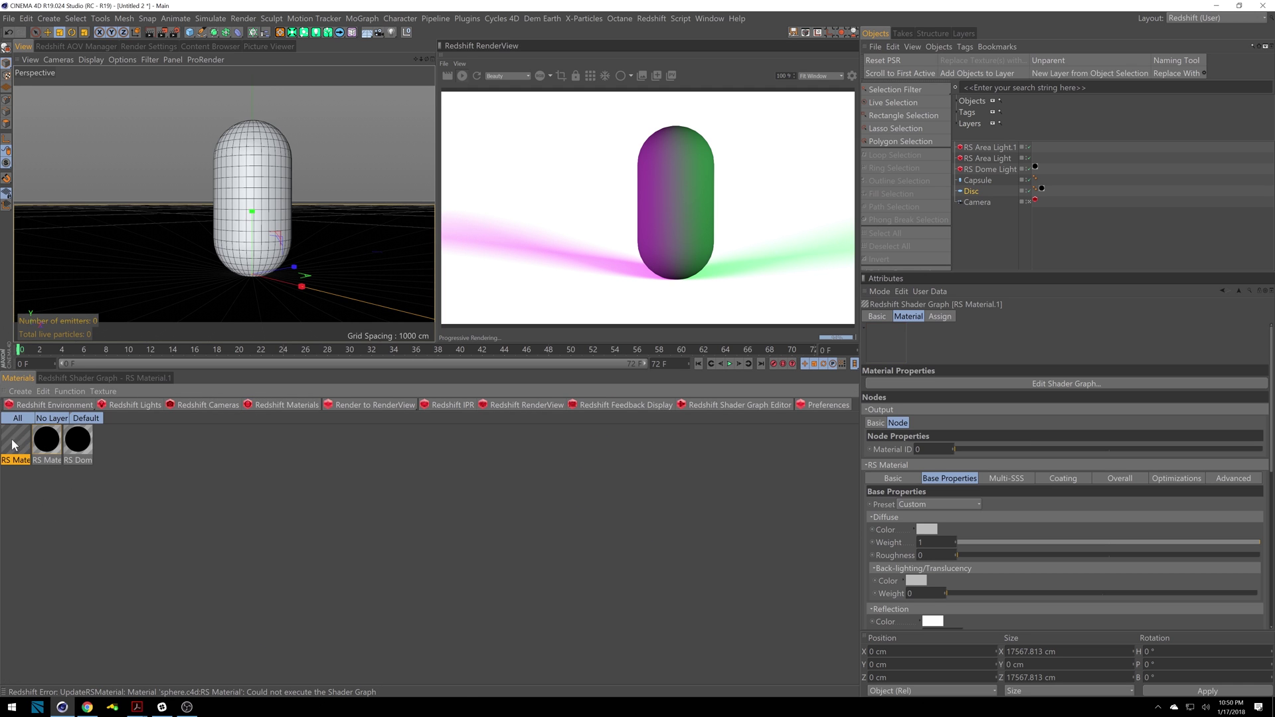
{"action": "left_click_drag", "start_coordinate": [875, 279], "coordinate": [984, 181]}
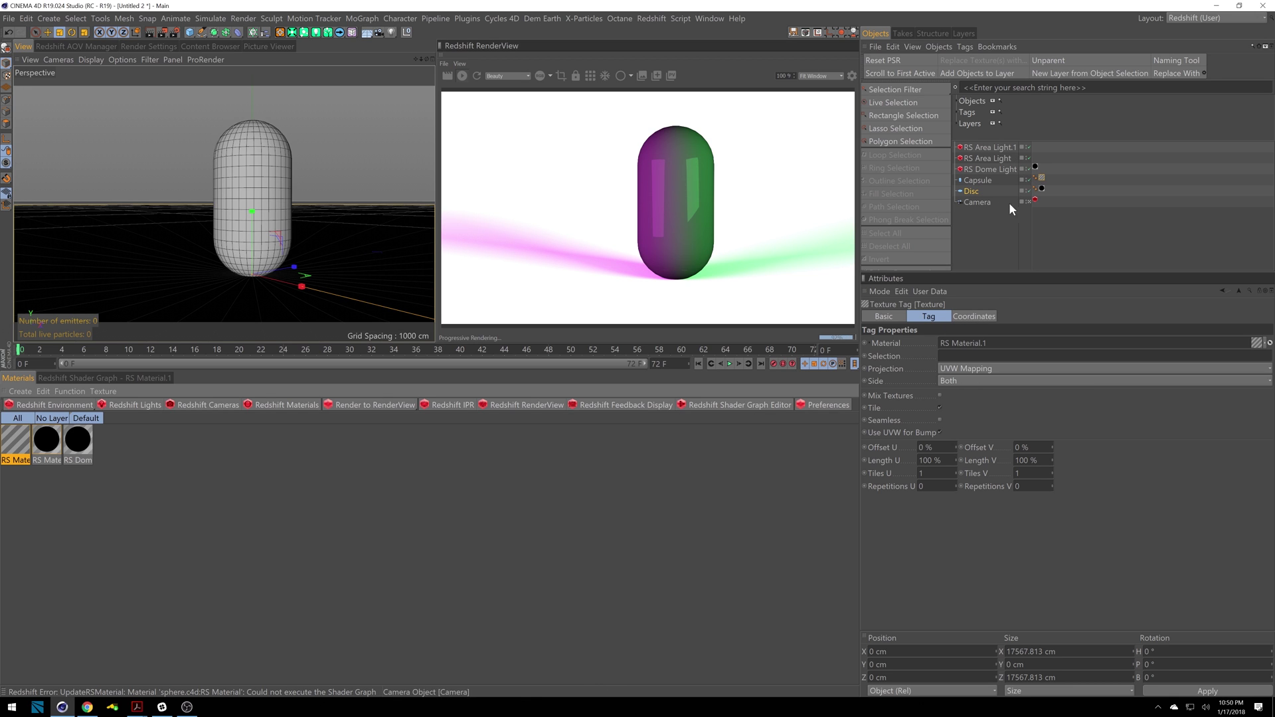
- Give the capsule material the Platinum preset and bring up its shader graph
{"action": "left_click", "coordinate": [14, 442]}
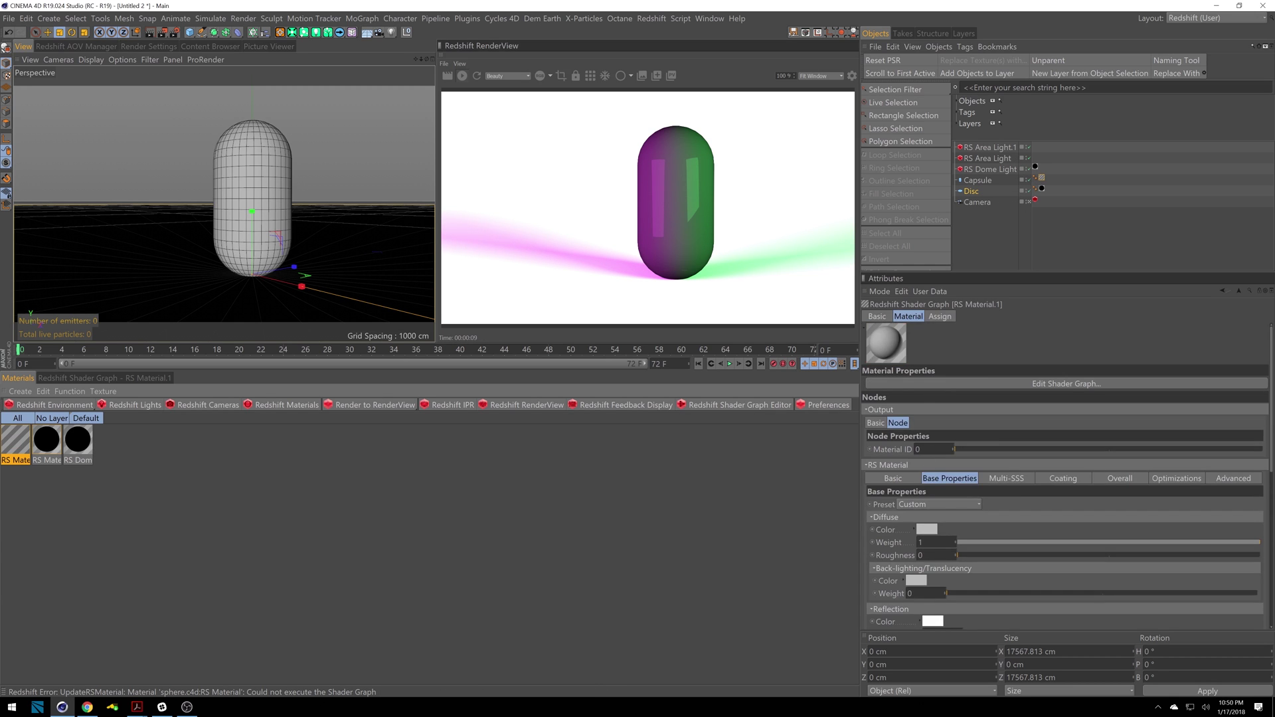
{"action": "left_click", "coordinate": [933, 505]}
{"action": "left_click", "coordinate": [944, 444]}
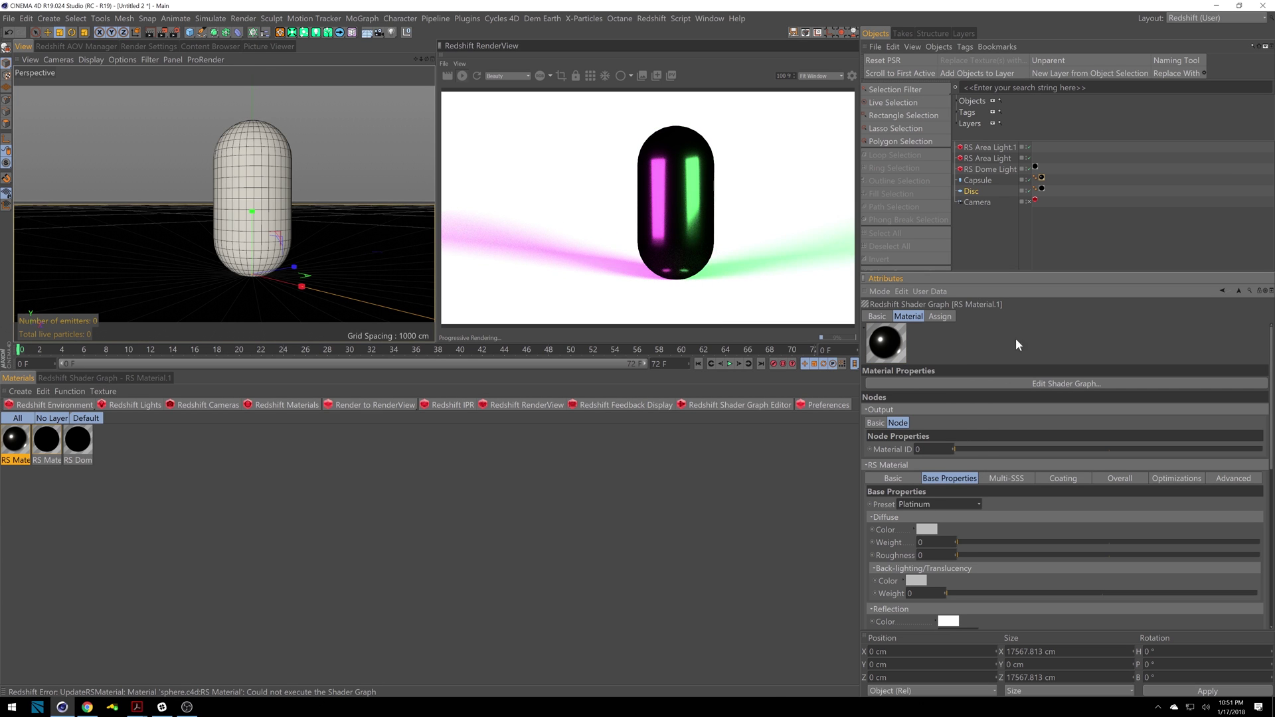
{"action": "scroll", "coordinate": [323, 240], "scroll_direction": "up", "scroll_amount": 3}
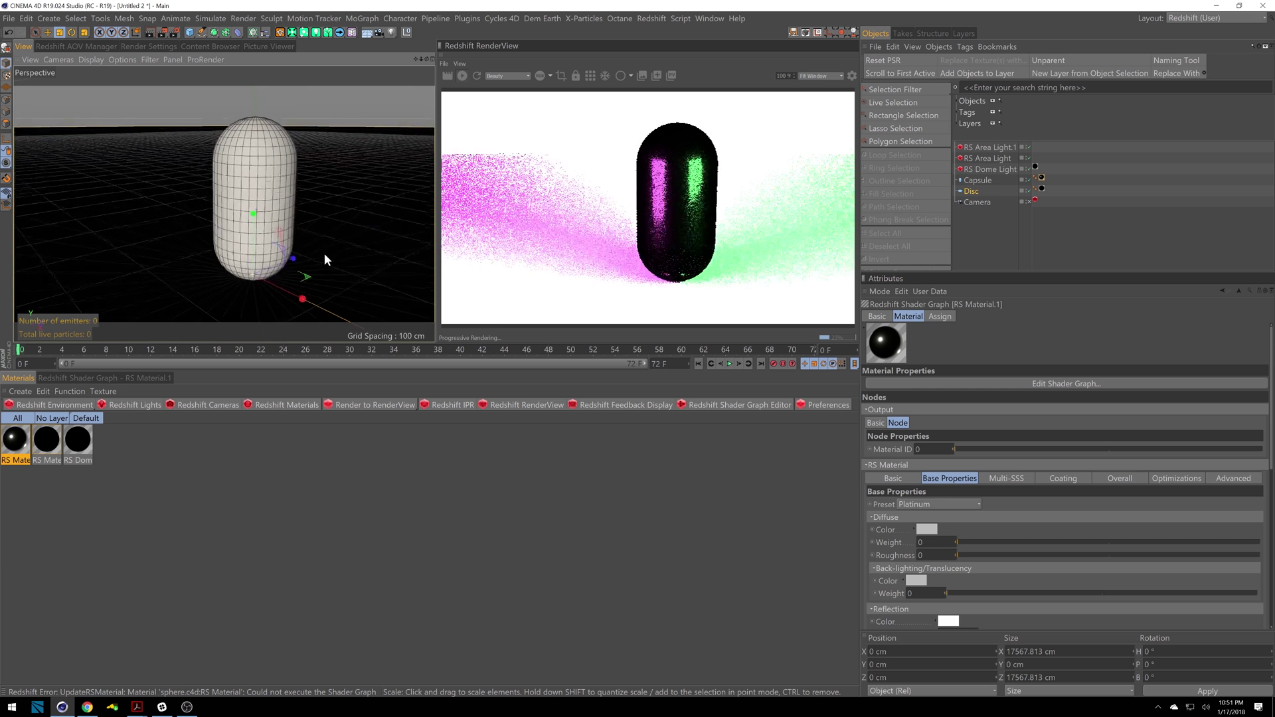
{"action": "left_click_drag", "start_coordinate": [328, 239], "coordinate": [323, 264], "text": "alt"}
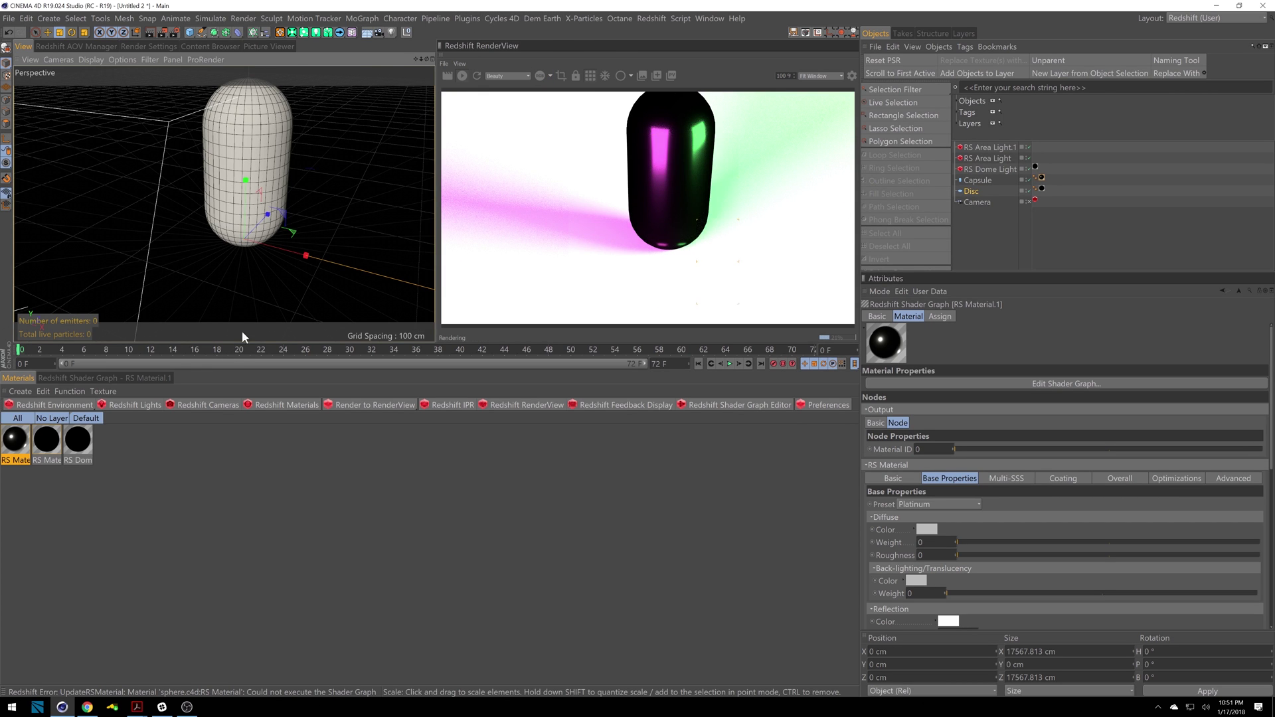
{"action": "left_click", "coordinate": [117, 377]}
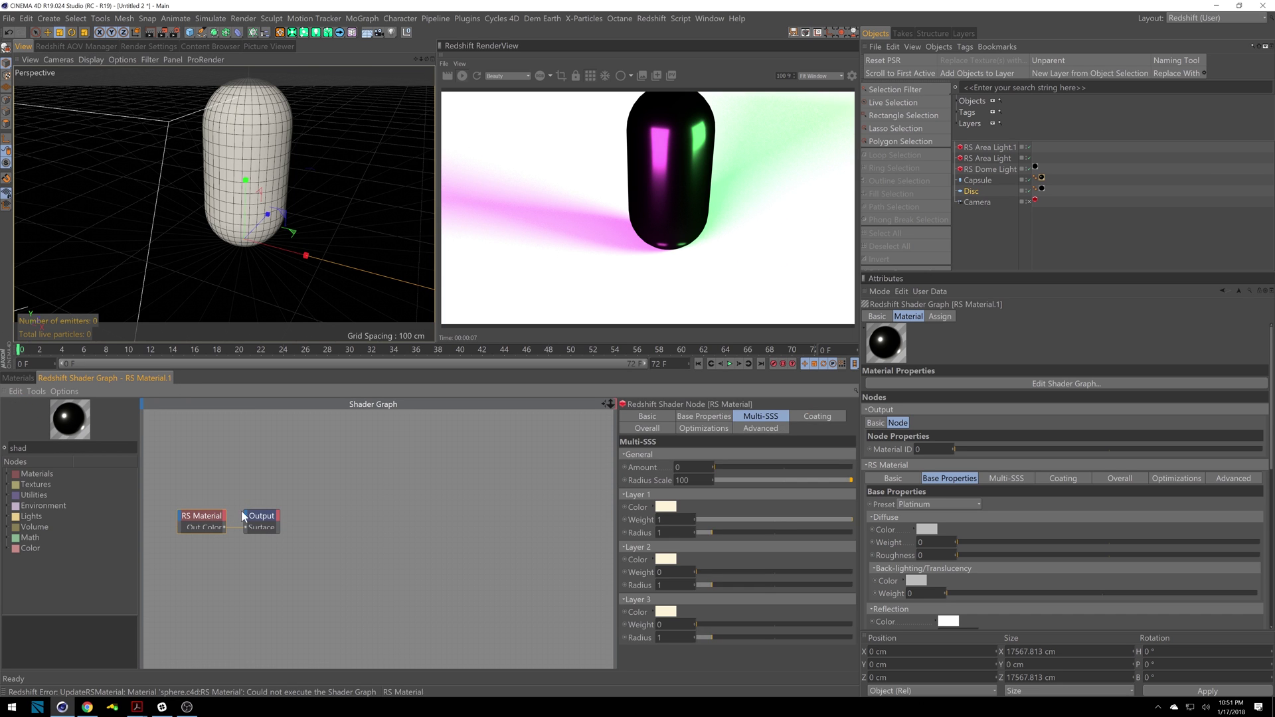
- Shift the Output node right, then switch to the shadow catcher material's shader graph
{"action": "left_click_drag", "start_coordinate": [241, 513], "coordinate": [298, 508]}
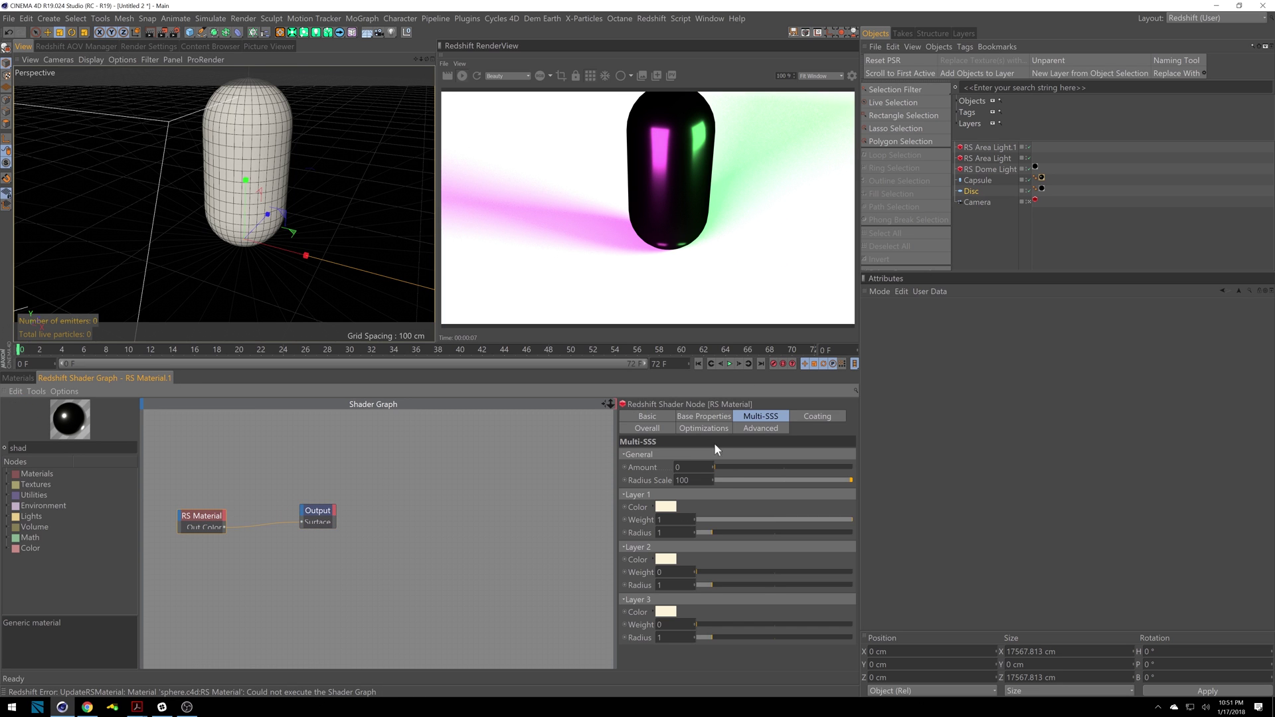
{"action": "left_click", "coordinate": [18, 378]}
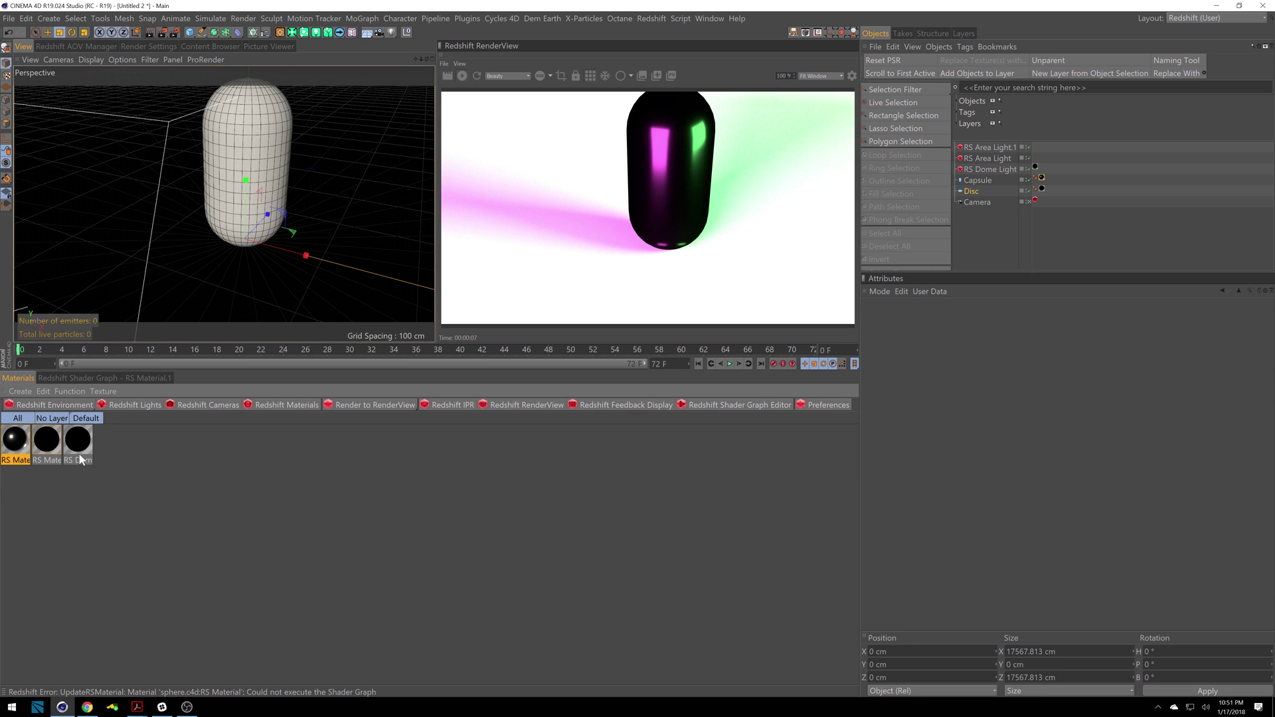
{"action": "left_click", "coordinate": [46, 444]}
{"action": "left_click", "coordinate": [157, 381]}
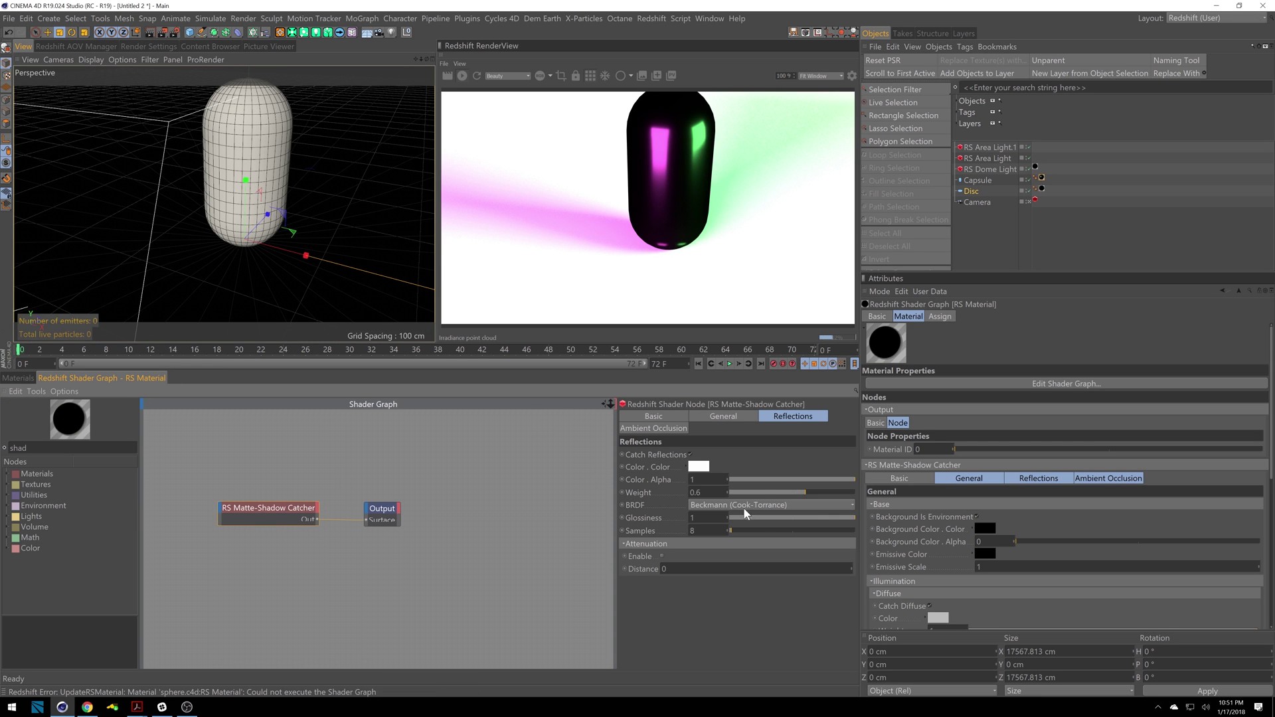
- Set the shadow catcher's ambient occlusion Max Distance to 1 and begin another Redshift material
{"action": "left_click", "coordinate": [673, 429]}
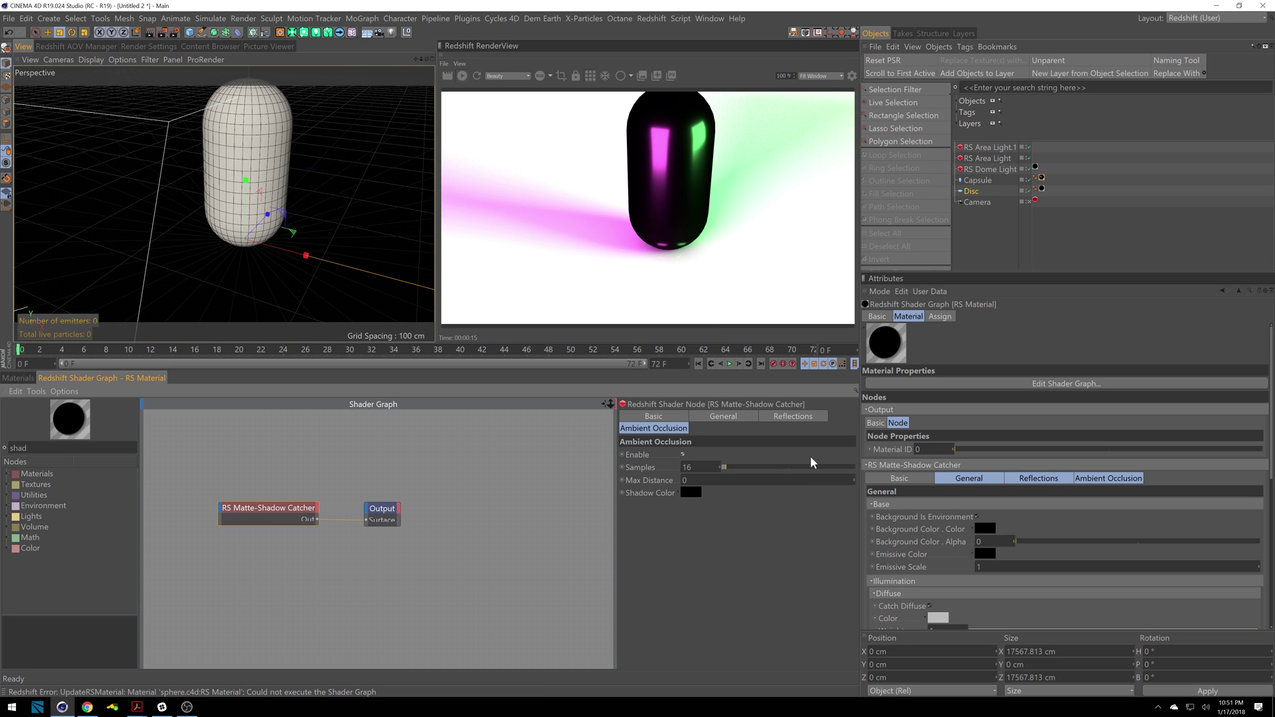
{"action": "left_click", "coordinate": [687, 479]}
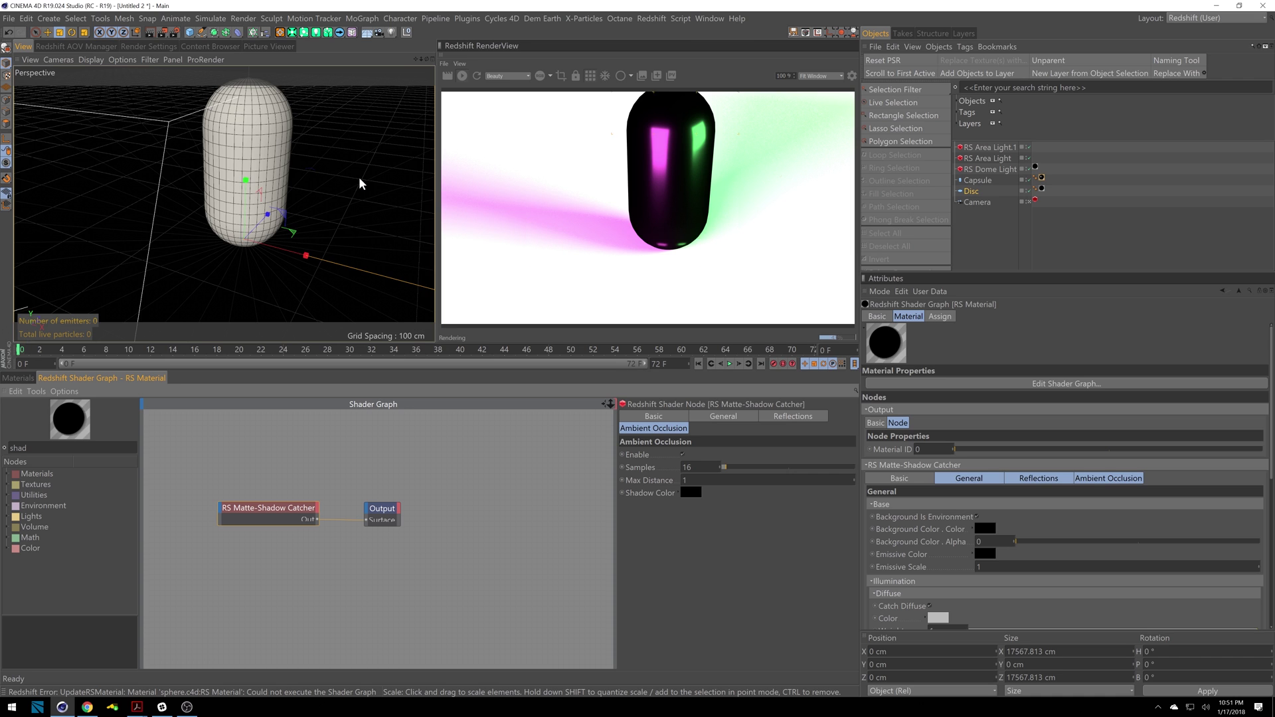
{"action": "left_click", "coordinate": [684, 480]}
{"action": "left_click", "coordinate": [18, 378]}
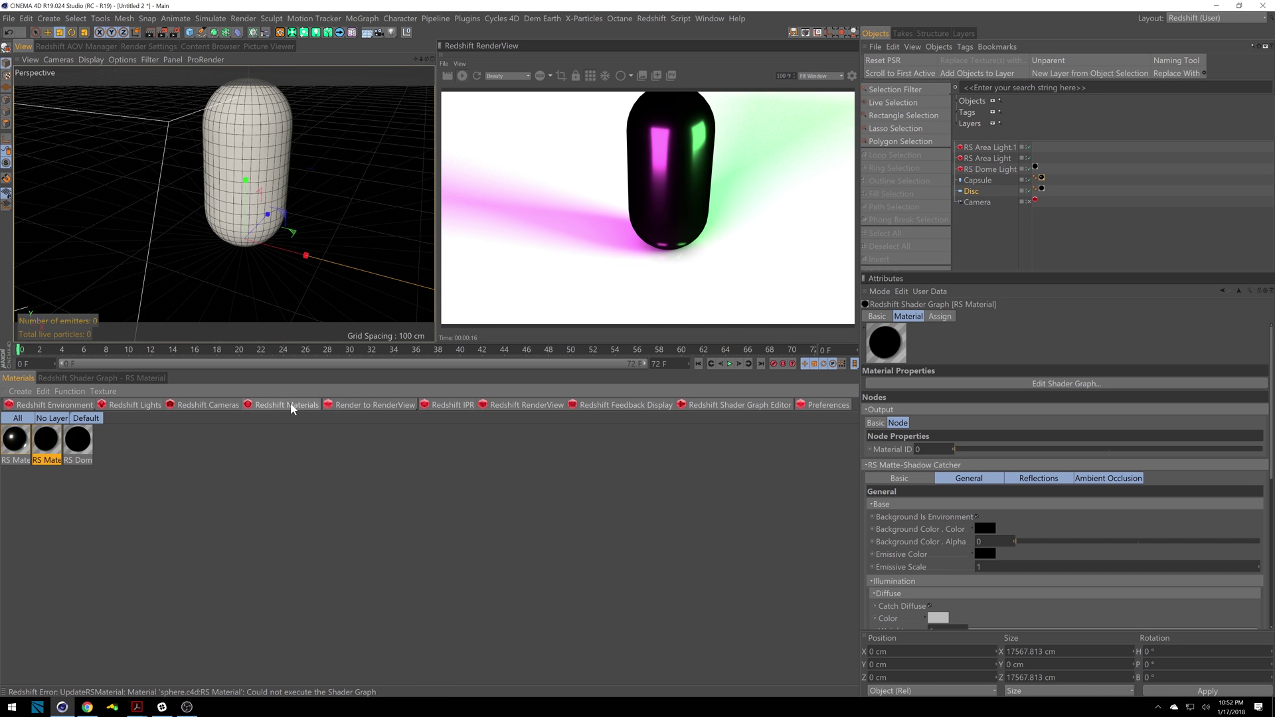
{"action": "left_click", "coordinate": [297, 406]}
- Create another Redshift material and name it Opacity
{"action": "mouse_move", "coordinate": [299, 410]}
{"action": "left_click", "coordinate": [358, 410]}
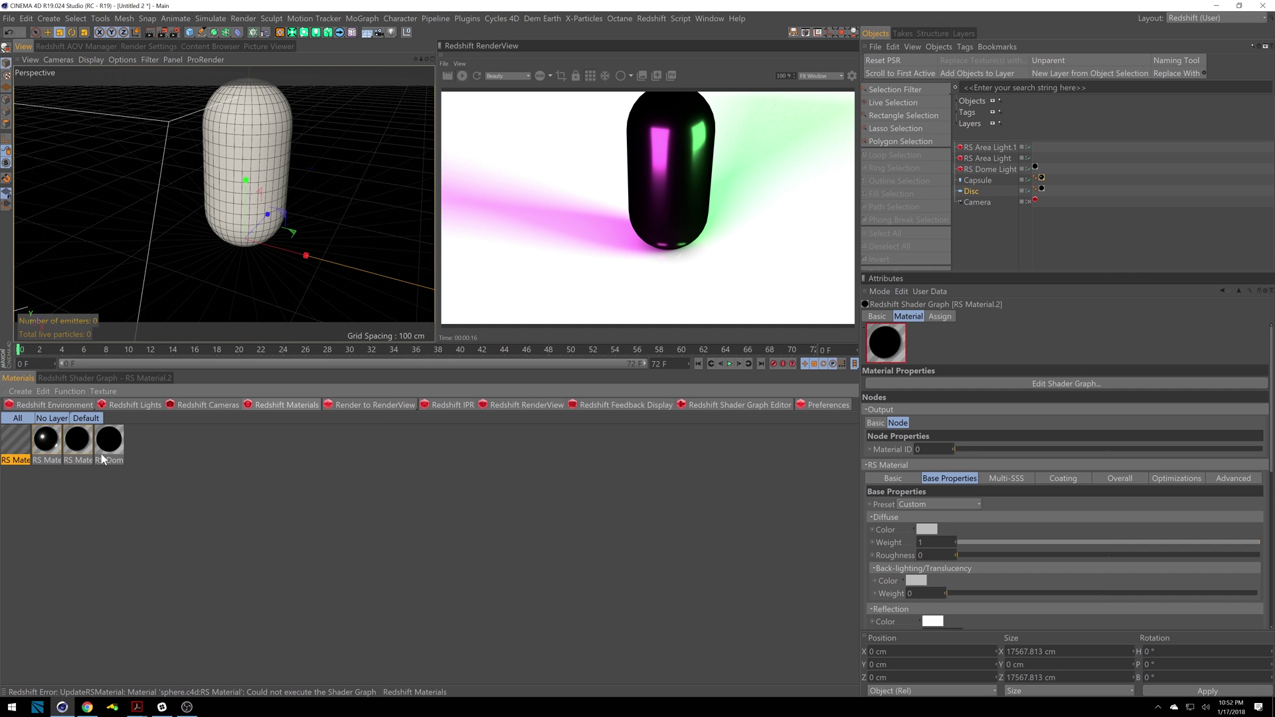
{"action": "double_click", "coordinate": [19, 460]}
{"action": "type", "text": "O"}
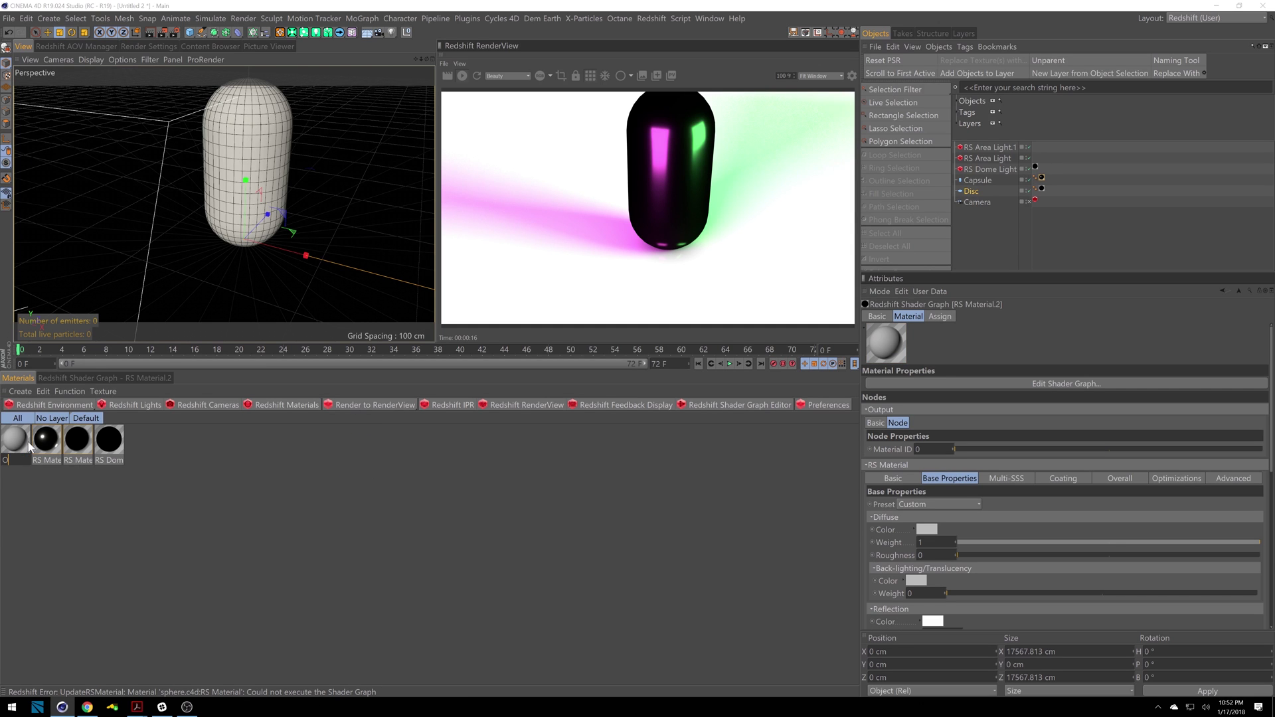
{"action": "type", "text": "pacot"}
{"action": "key", "text": "BackSpace"}
{"action": "key", "text": "BackSpace"}
- Apply the Opacity material to the Disc and search its shader graph for a ramp node
{"action": "left_click_drag", "start_coordinate": [29, 448], "coordinate": [1043, 191]}
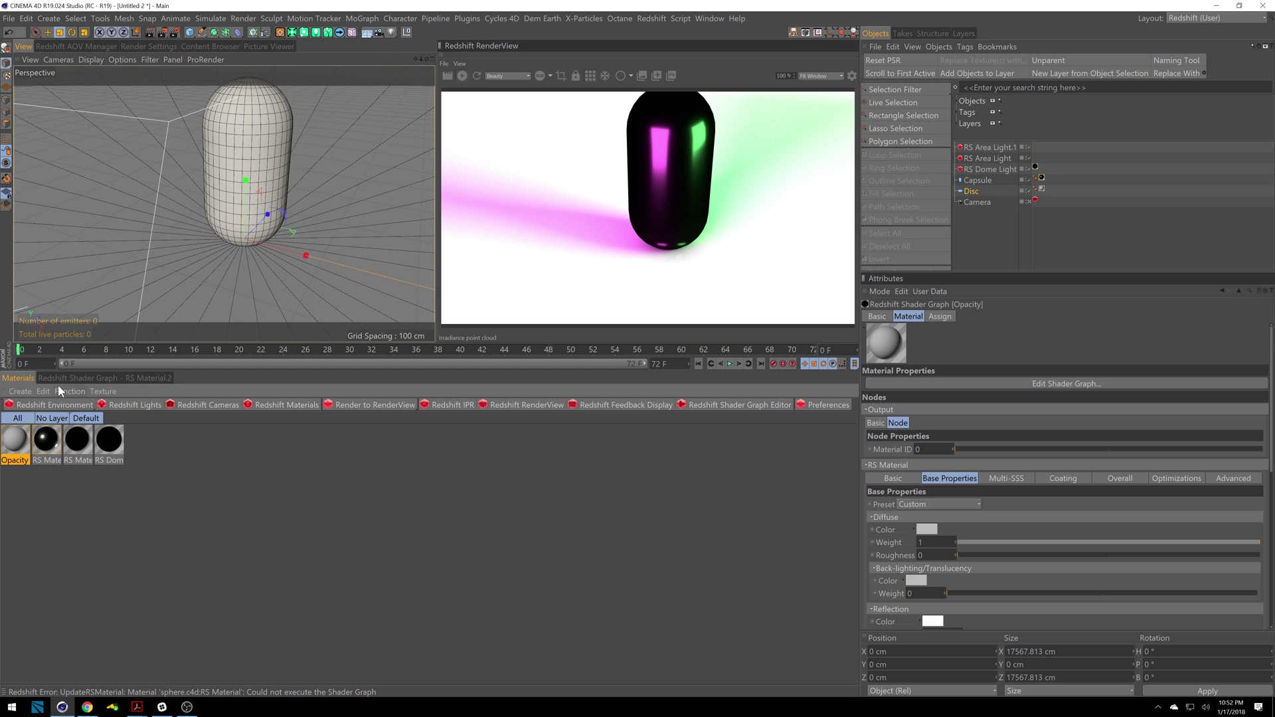
{"action": "left_click", "coordinate": [105, 377]}
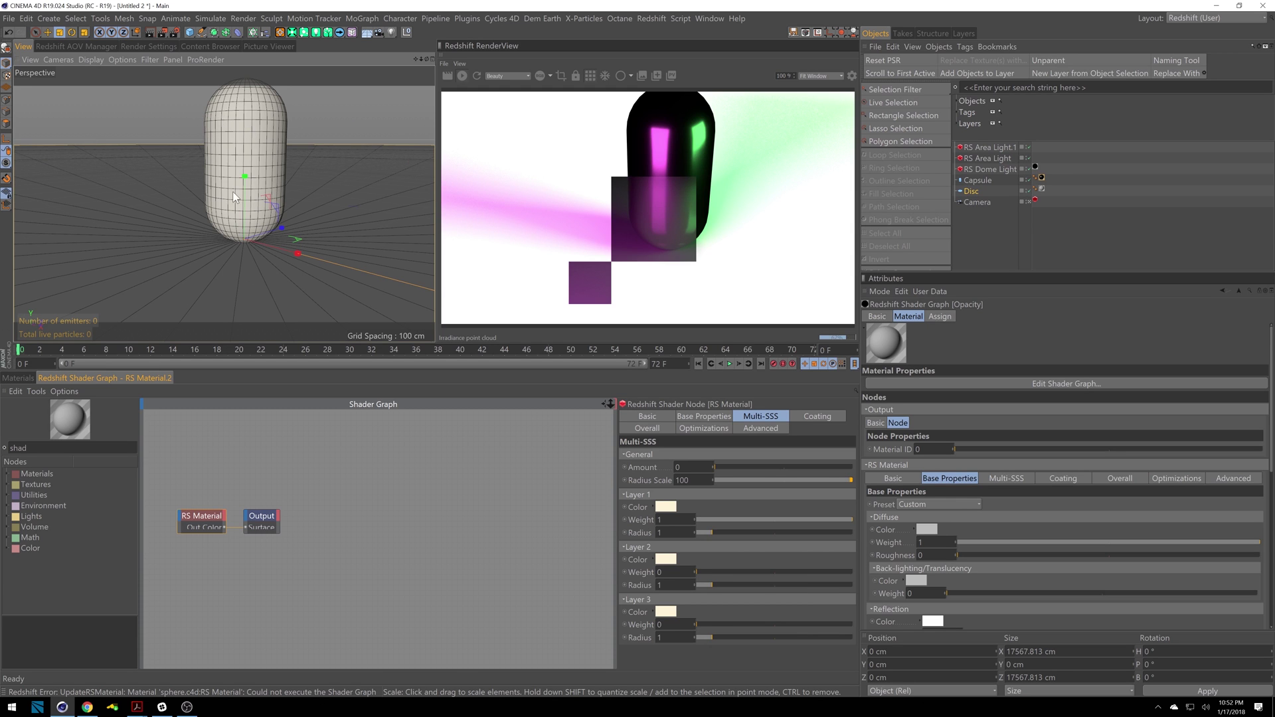
{"action": "left_click", "coordinate": [359, 572]}
{"action": "left_click_drag", "start_coordinate": [224, 516], "coordinate": [376, 504]}
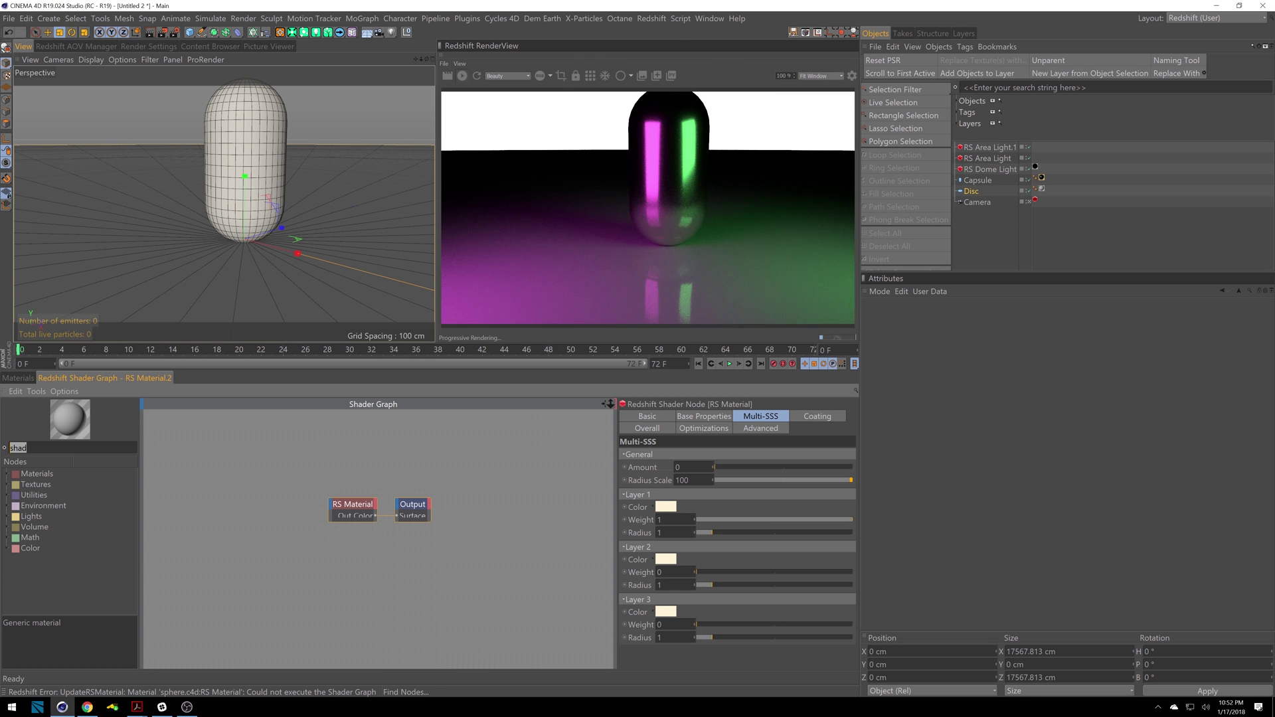
{"action": "type", "text": "ramp"}
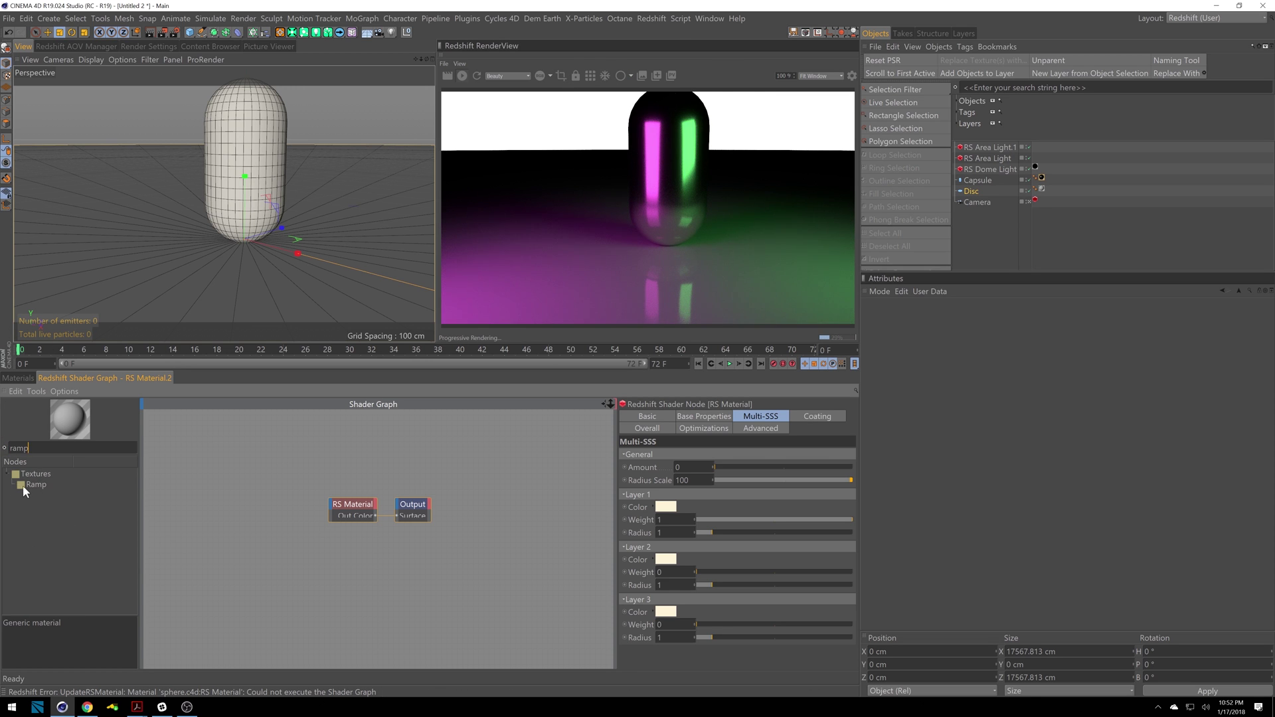
- Add an RS Ramp node to the graph with Circular mapping
{"action": "left_click_drag", "start_coordinate": [26, 485], "coordinate": [259, 516]}
{"action": "left_click", "coordinate": [711, 495]}
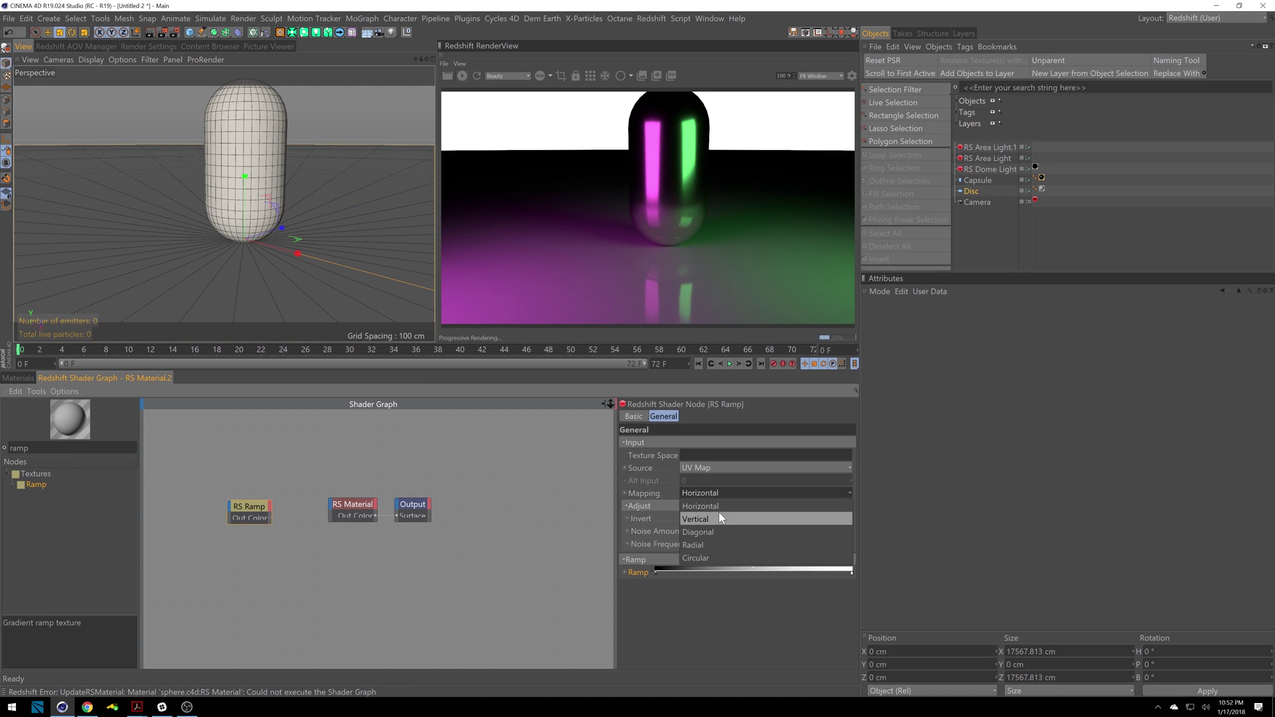
{"action": "left_click", "coordinate": [708, 556]}
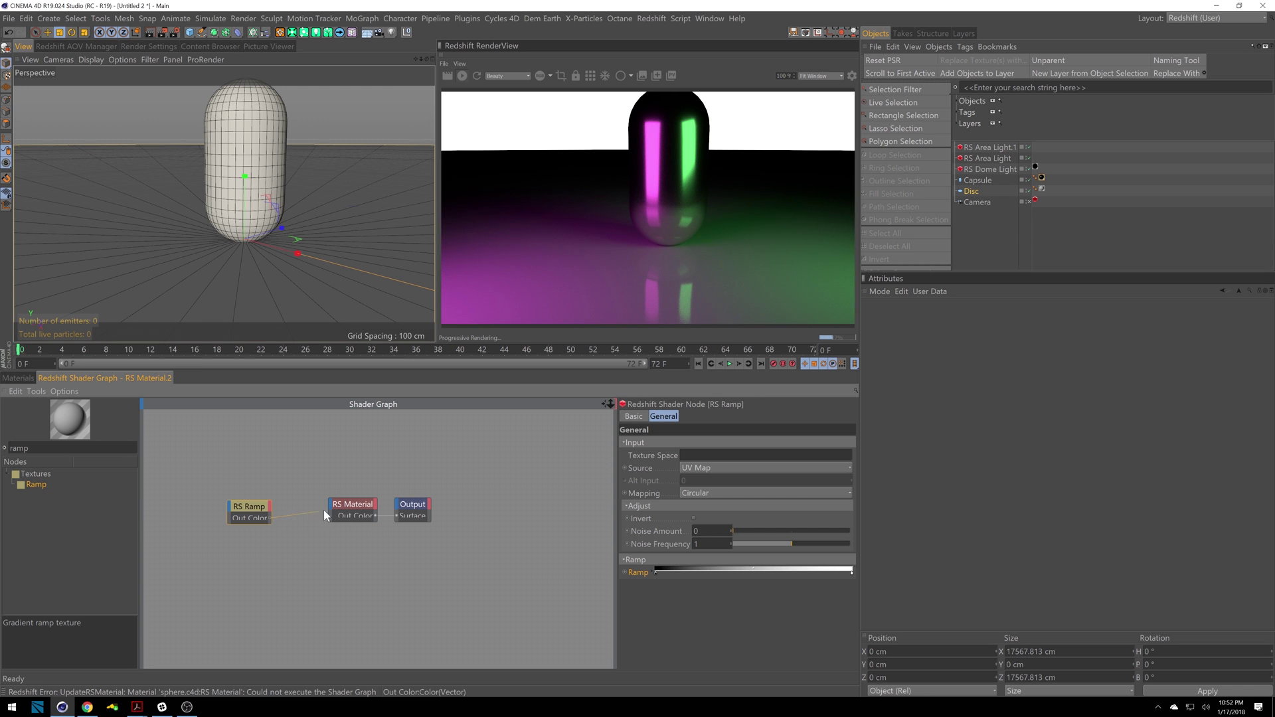
- Wire the ramp into the material's Opacity Color and invert the gradient to white-to-black
{"action": "left_click_drag", "start_coordinate": [332, 509], "coordinate": [332, 508]}
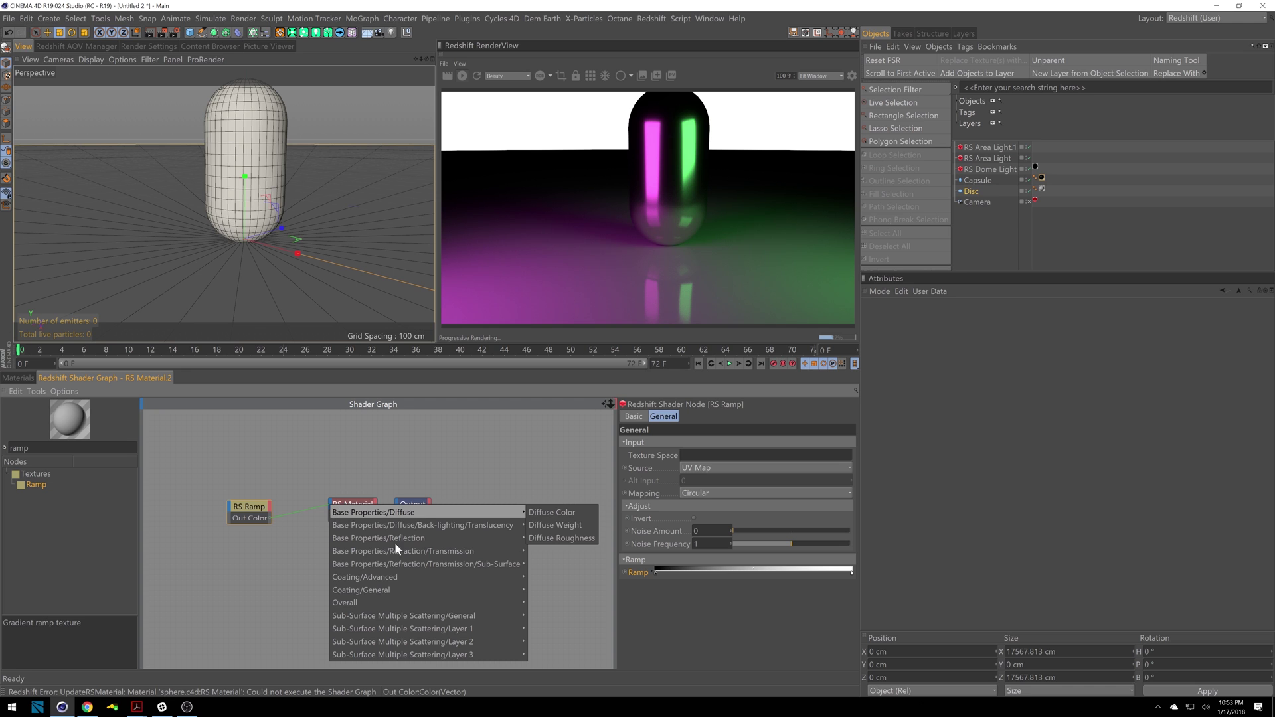
{"action": "mouse_move", "coordinate": [415, 605]}
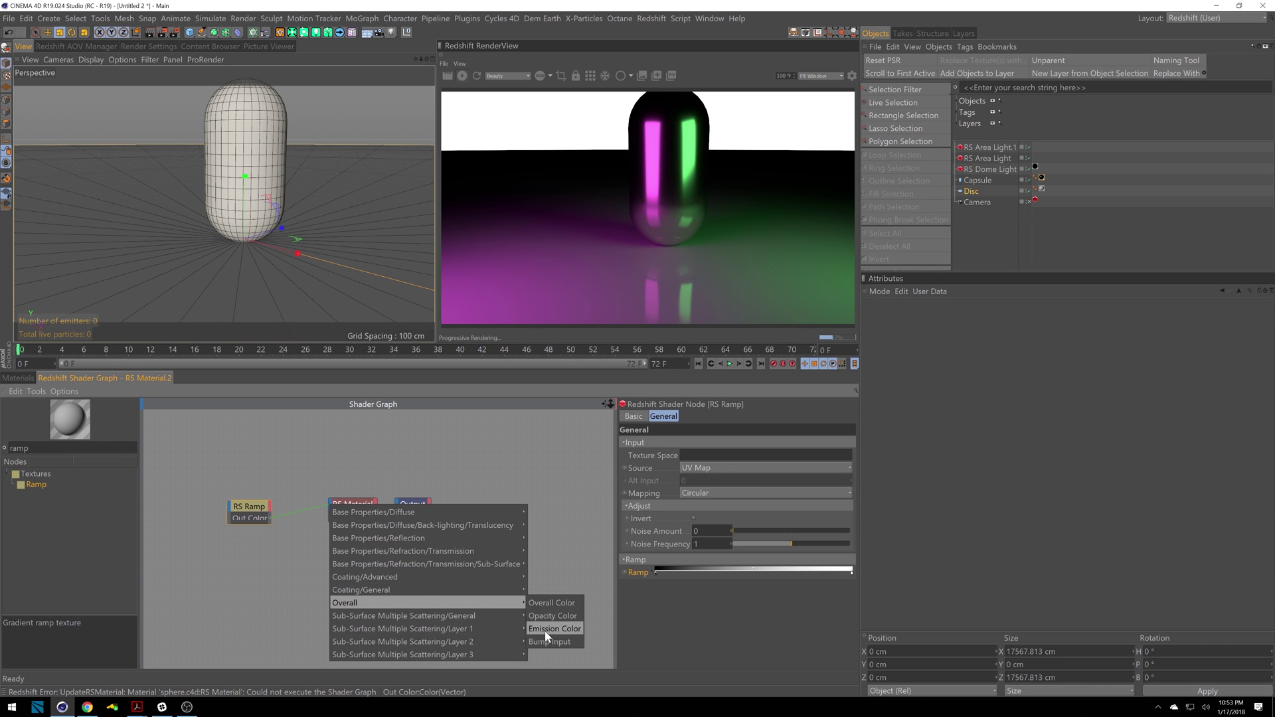
{"action": "left_click", "coordinate": [566, 617]}
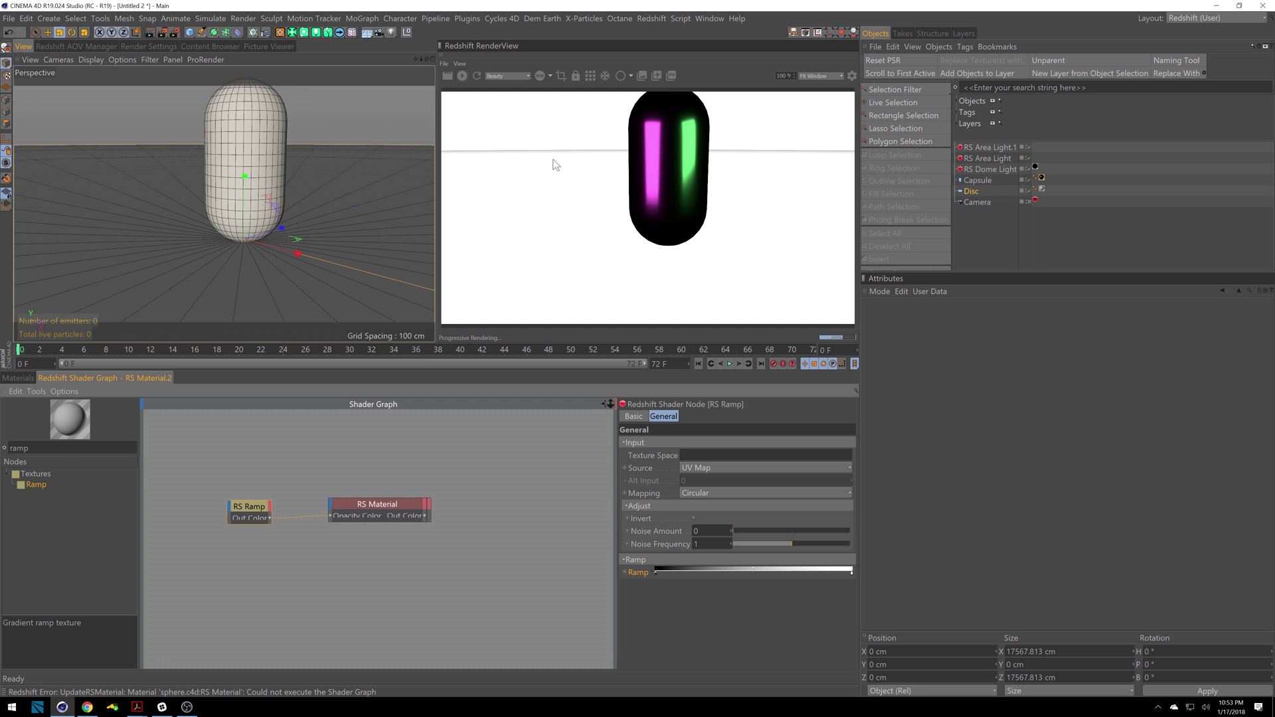
{"action": "right_click", "coordinate": [655, 573]}
{"action": "left_click", "coordinate": [668, 584]}
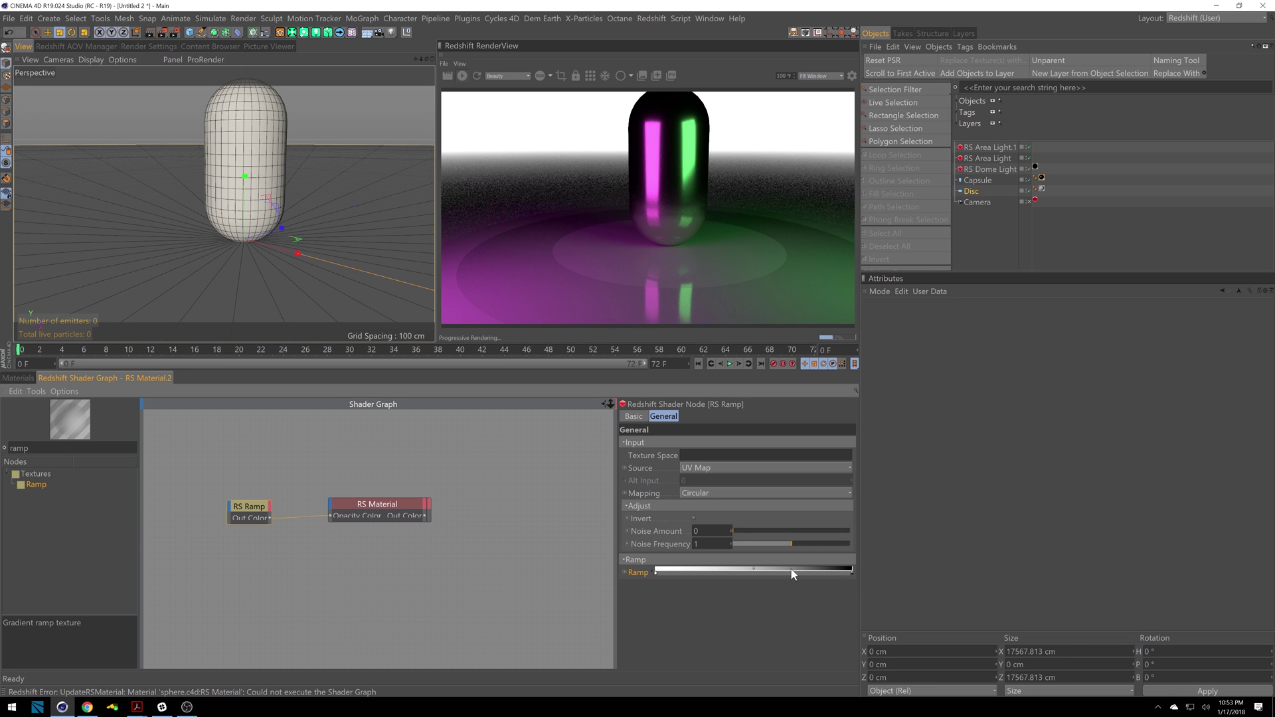
- Tighten the ramp gradient by moving its middle, black and white knots
{"action": "left_click_drag", "start_coordinate": [754, 569], "coordinate": [721, 570]}
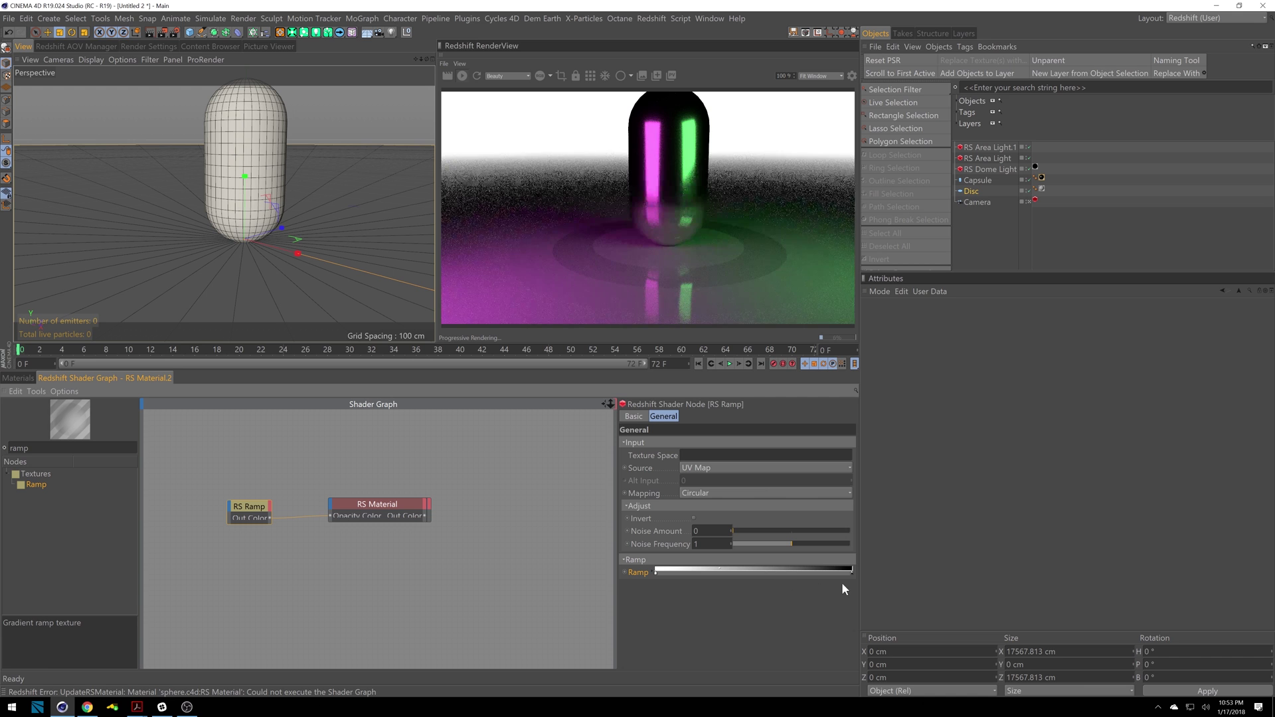
{"action": "left_click_drag", "start_coordinate": [852, 572], "coordinate": [738, 574]}
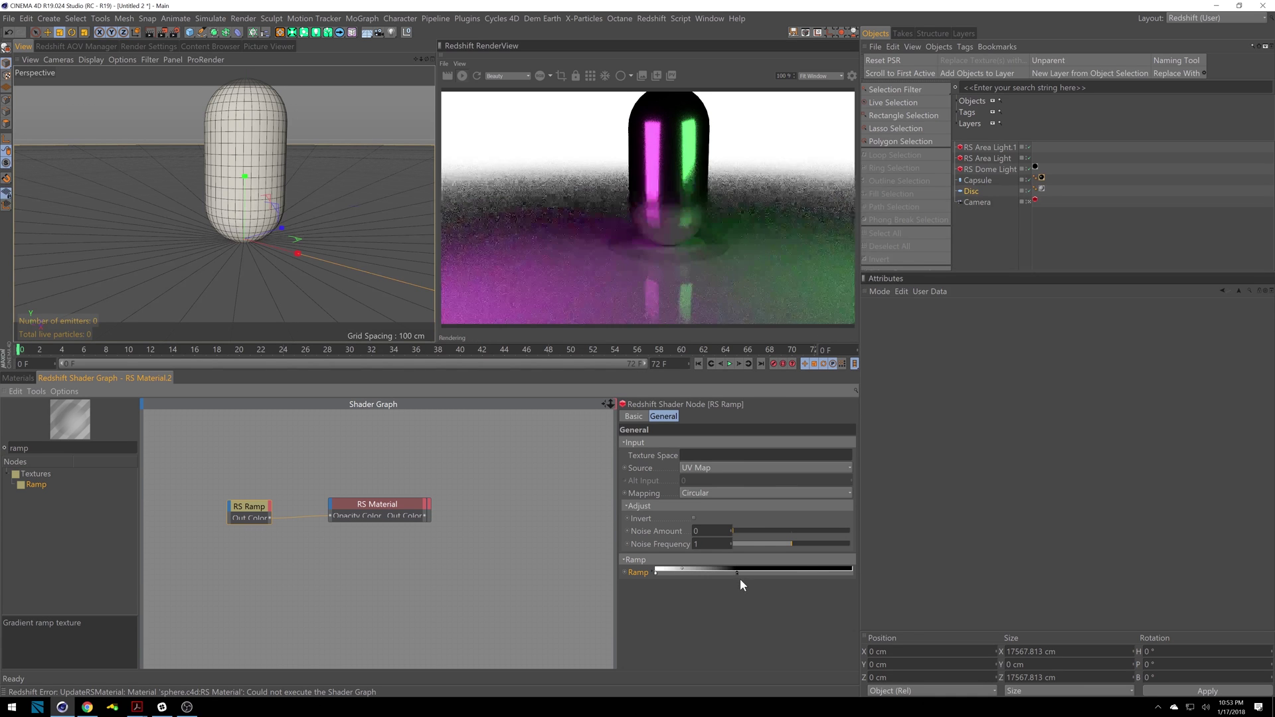
{"action": "left_click_drag", "start_coordinate": [661, 572], "coordinate": [667, 573]}
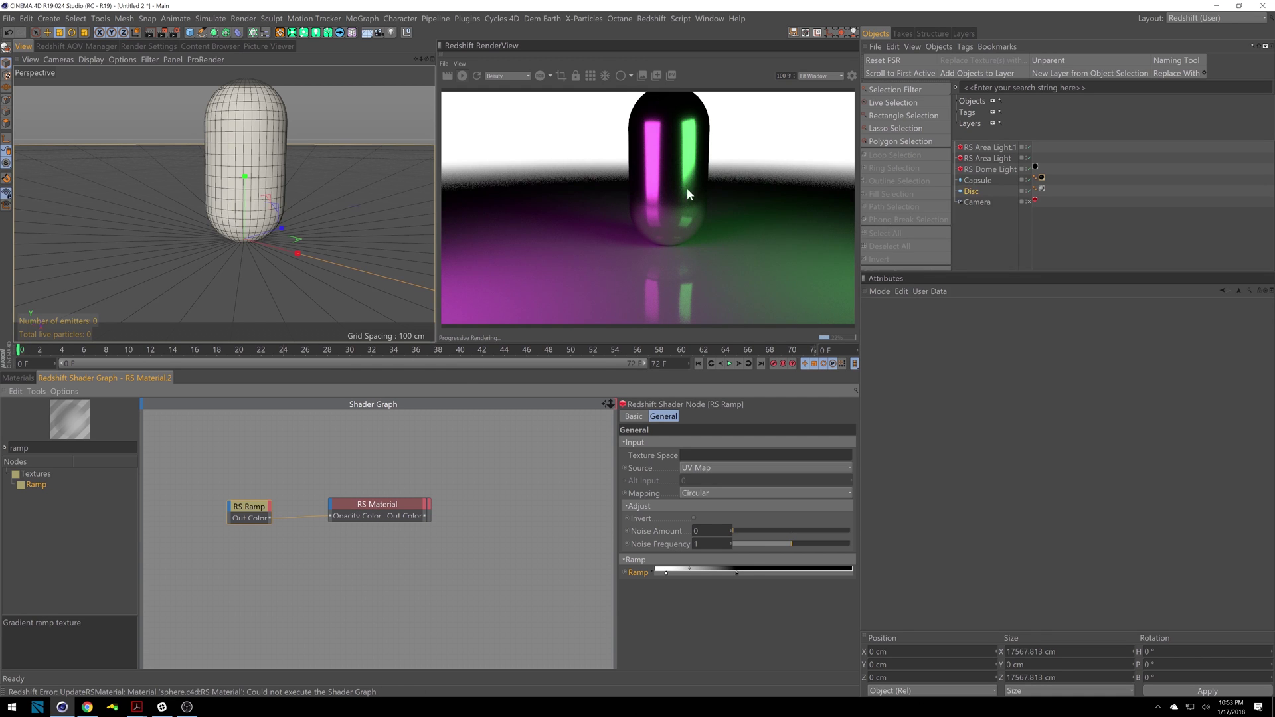
- Spread out the shader nodes so Output is visible and show the material's base properties
{"action": "left_click", "coordinate": [590, 76]}
{"action": "left_click_drag", "start_coordinate": [386, 507], "coordinate": [498, 509]}
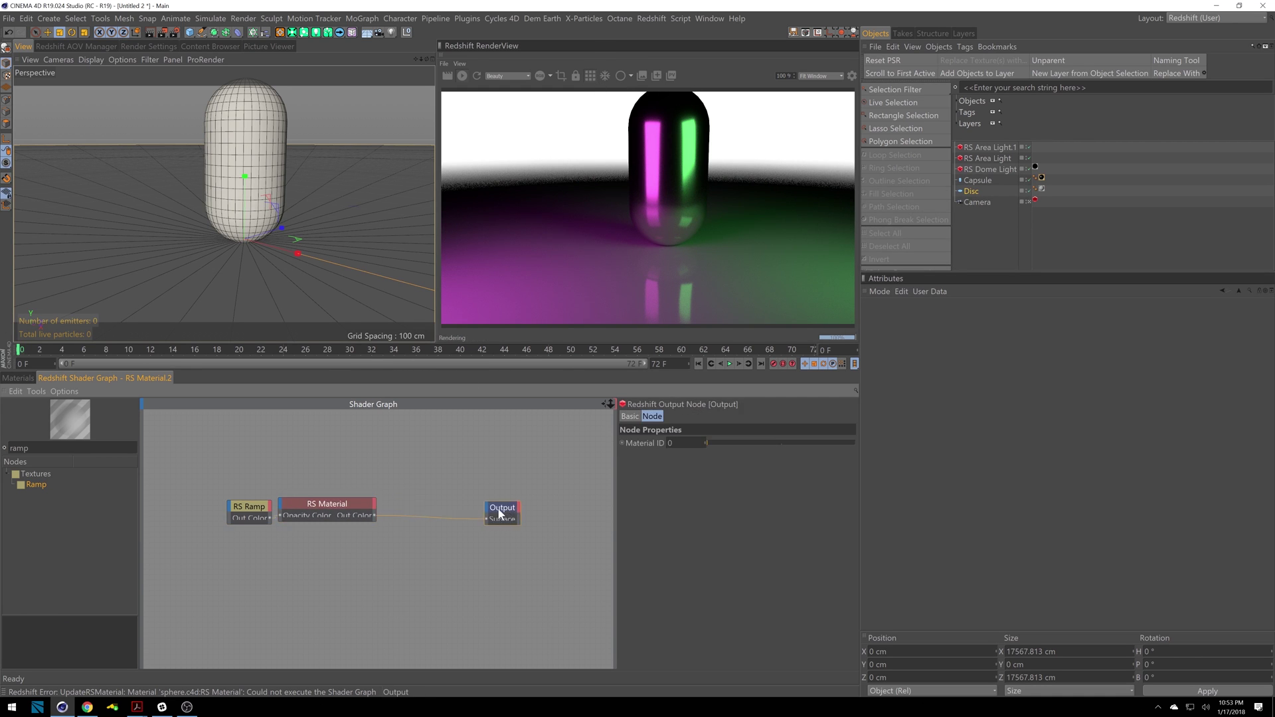
{"action": "left_click", "coordinate": [374, 509]}
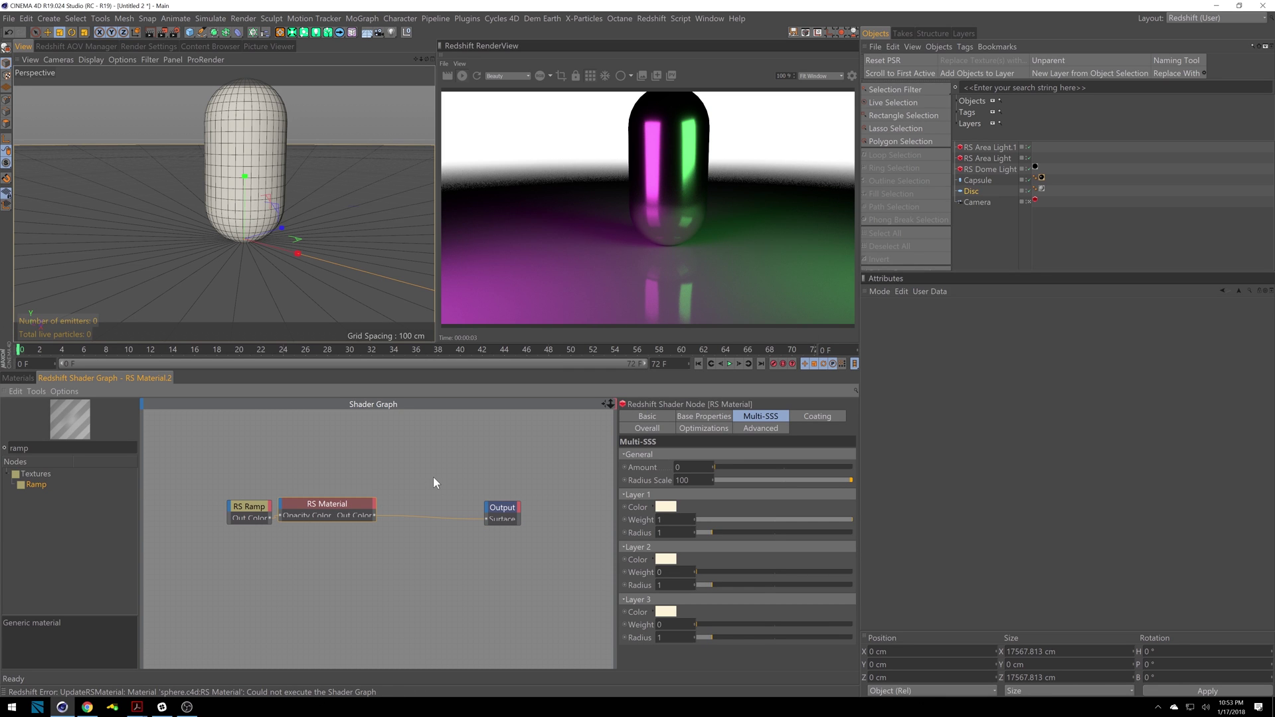
{"action": "left_click_drag", "start_coordinate": [356, 503], "coordinate": [388, 503]}
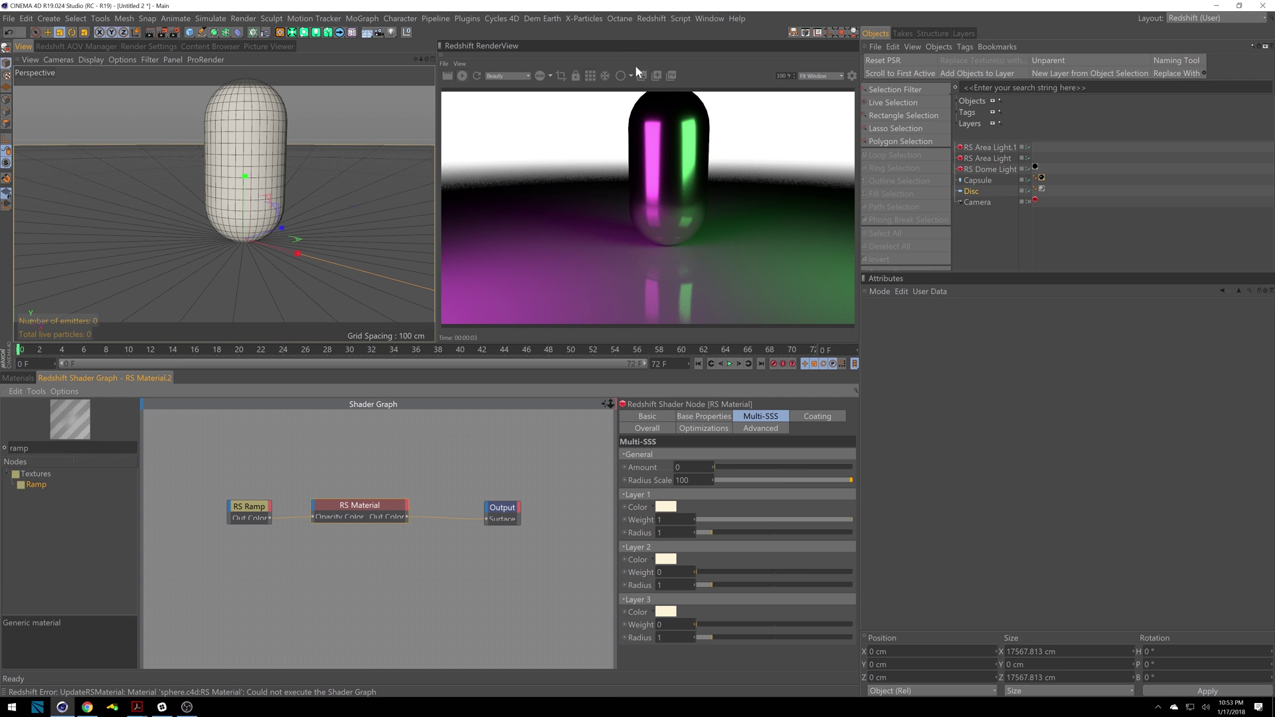
{"action": "left_click", "coordinate": [710, 417]}
- Apply the Aluminium preset to the floor material
{"action": "left_click", "coordinate": [708, 454]}
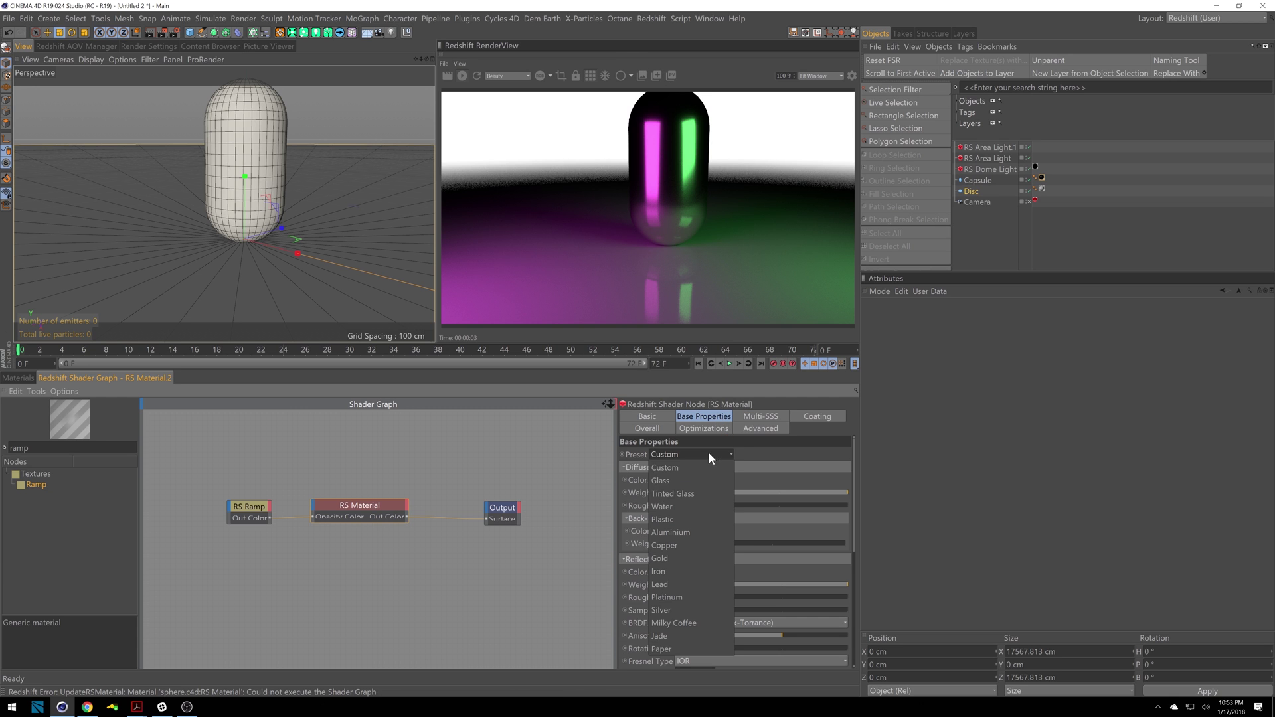
{"action": "left_click", "coordinate": [688, 532]}
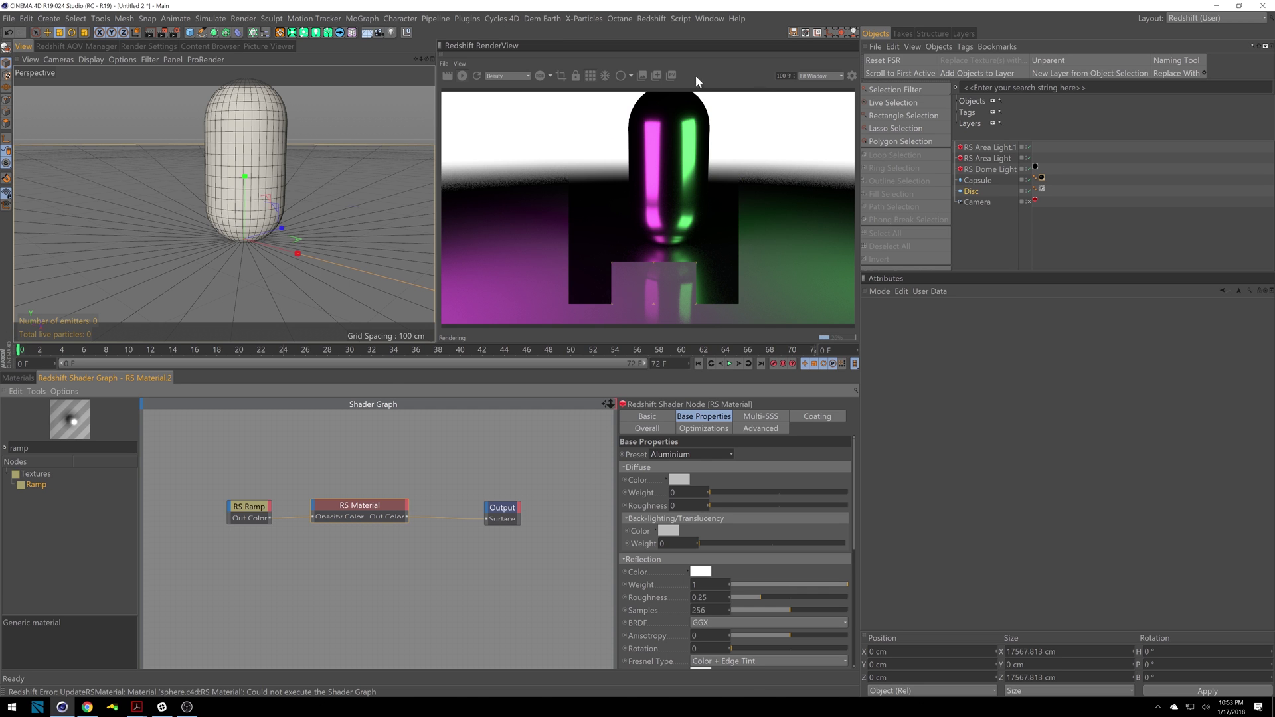
{"action": "left_click", "coordinate": [508, 517]}
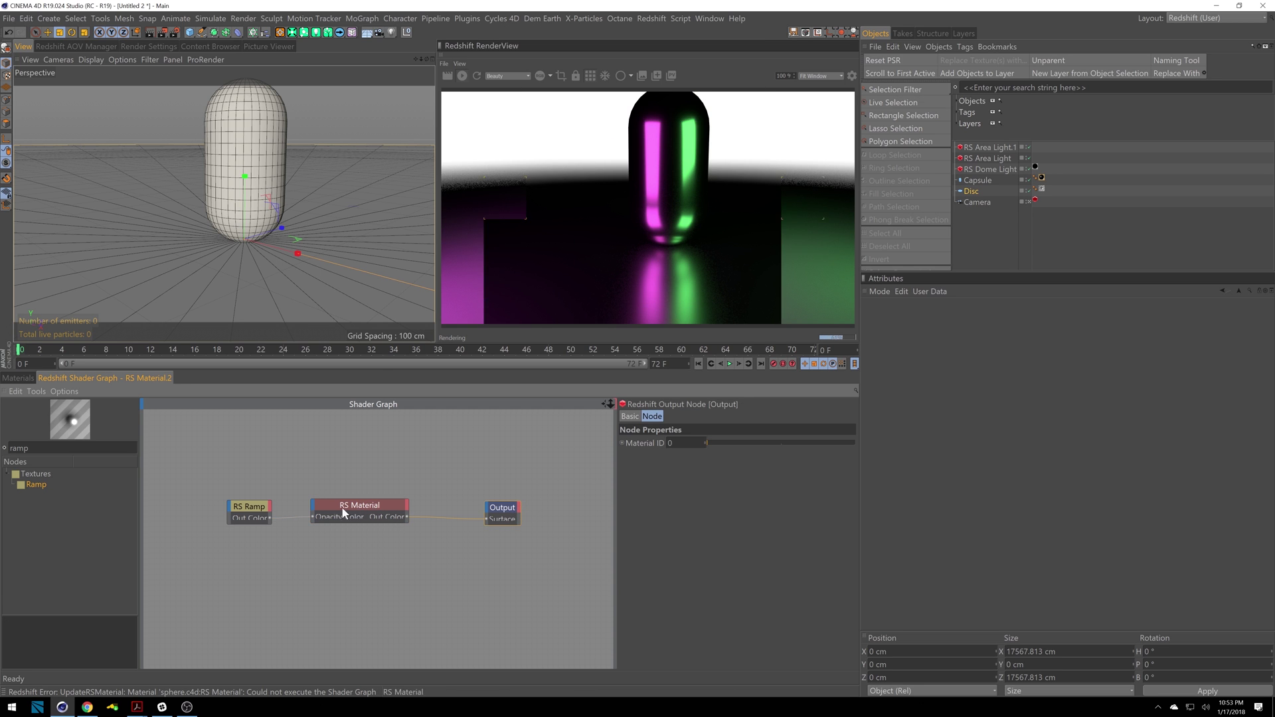
- Set one of the ramp's knots to mid grey at 54% brightness
{"action": "left_click", "coordinate": [249, 509]}
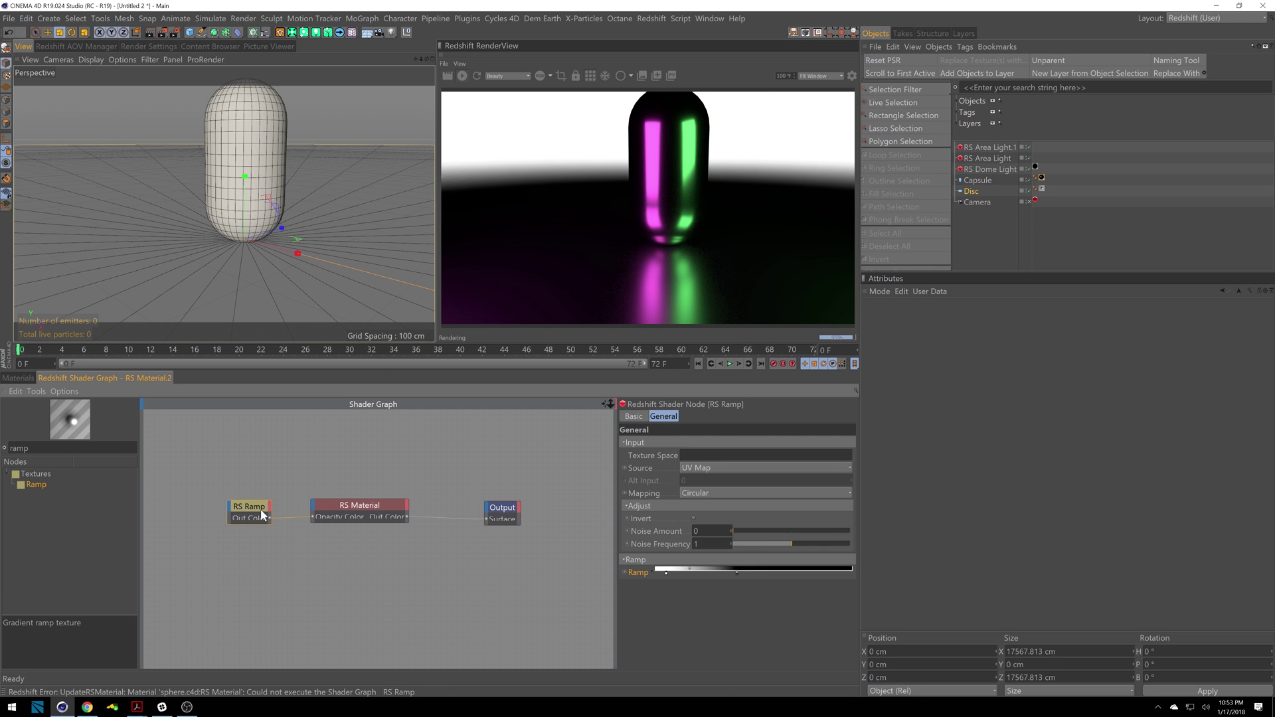
{"action": "double_click", "coordinate": [739, 571]}
{"action": "mouse_move", "coordinate": [772, 615]}
{"action": "left_mouse_down"}
{"action": "mouse_move", "coordinate": [740, 614]}
{"action": "mouse_move", "coordinate": [764, 615]}
{"action": "left_mouse_up"}
{"action": "left_click", "coordinate": [720, 631]}
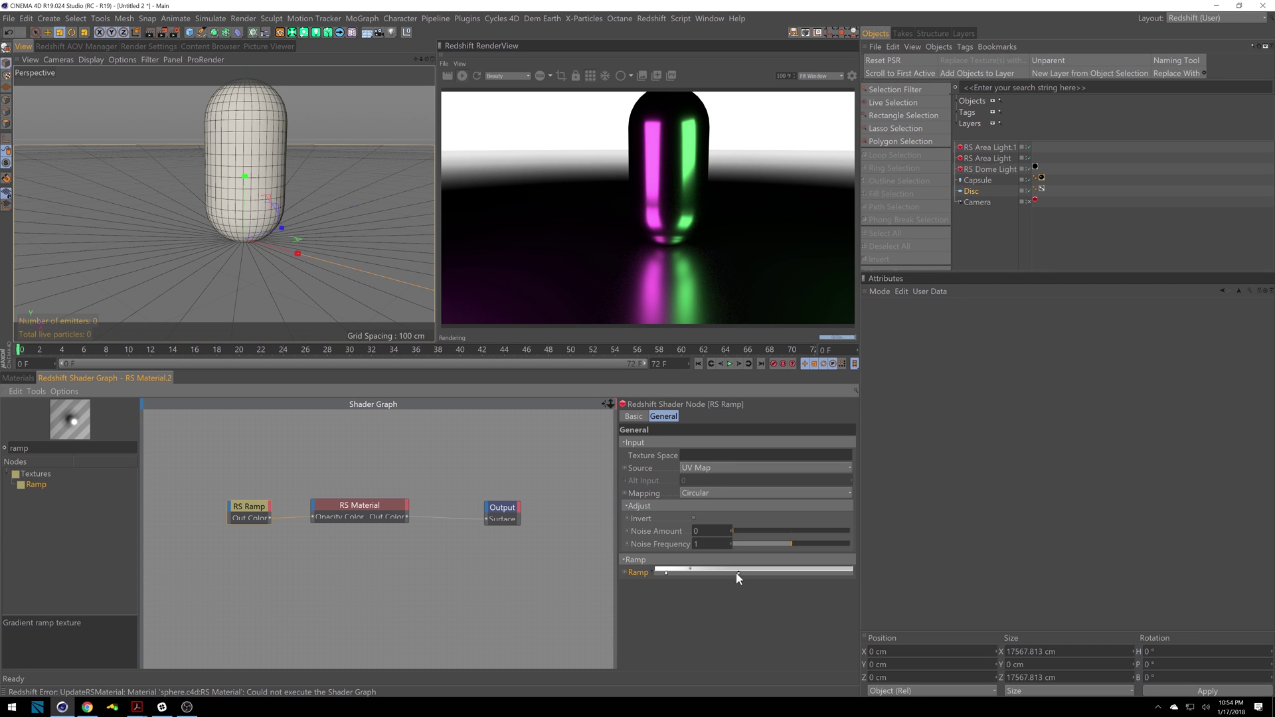
- Make the right ramp knot black and move it to the ramp's right end
{"action": "double_click", "coordinate": [813, 572]}
{"action": "left_click_drag", "start_coordinate": [812, 613], "coordinate": [777, 612]}
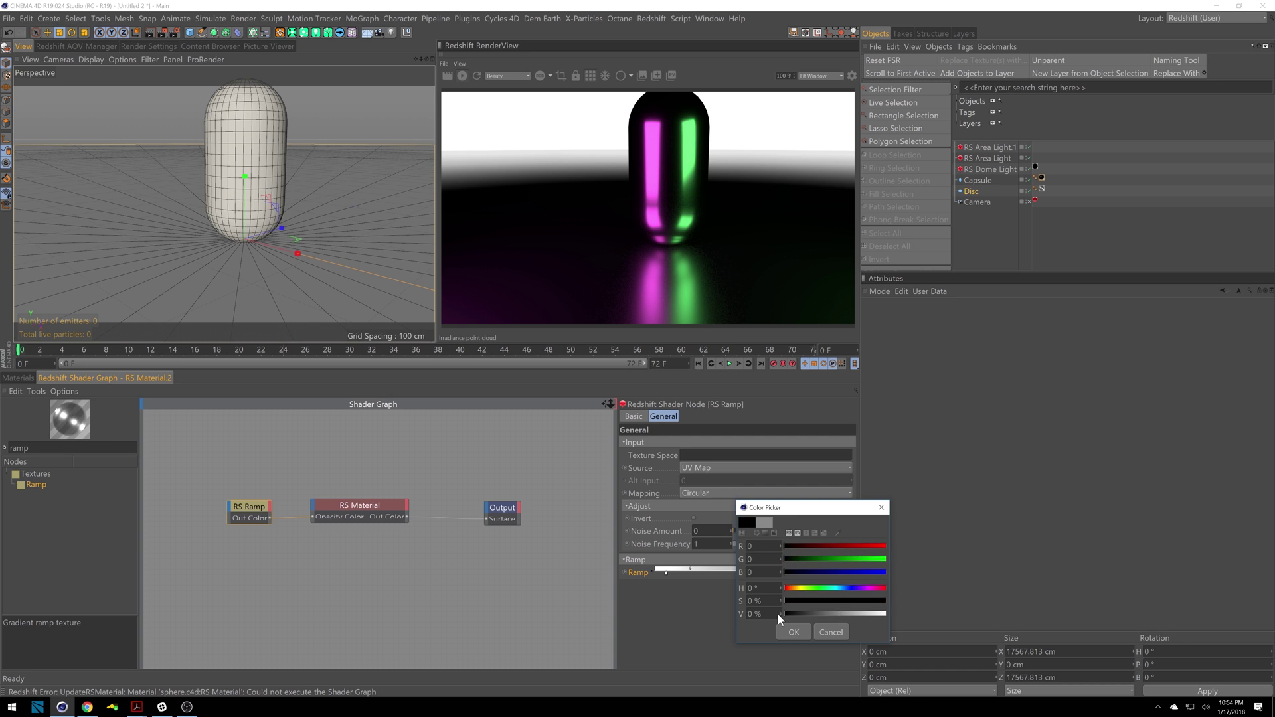
{"action": "left_click", "coordinate": [793, 632]}
{"action": "left_click_drag", "start_coordinate": [813, 572], "coordinate": [850, 573]}
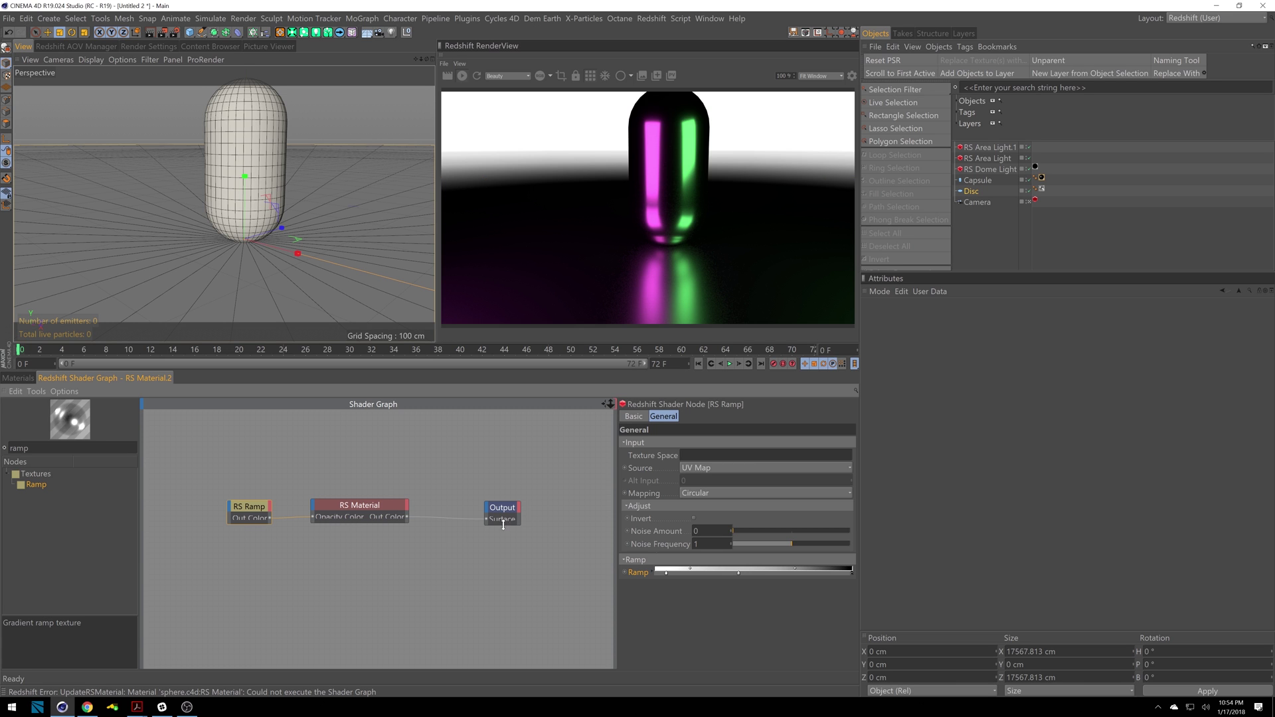
- Remove the extra ramp knots and reposition the remaining ones to shorten the fade
{"action": "left_click_drag", "start_coordinate": [720, 573], "coordinate": [619, 582]}
{"action": "left_click_drag", "start_coordinate": [736, 572], "coordinate": [681, 574]}
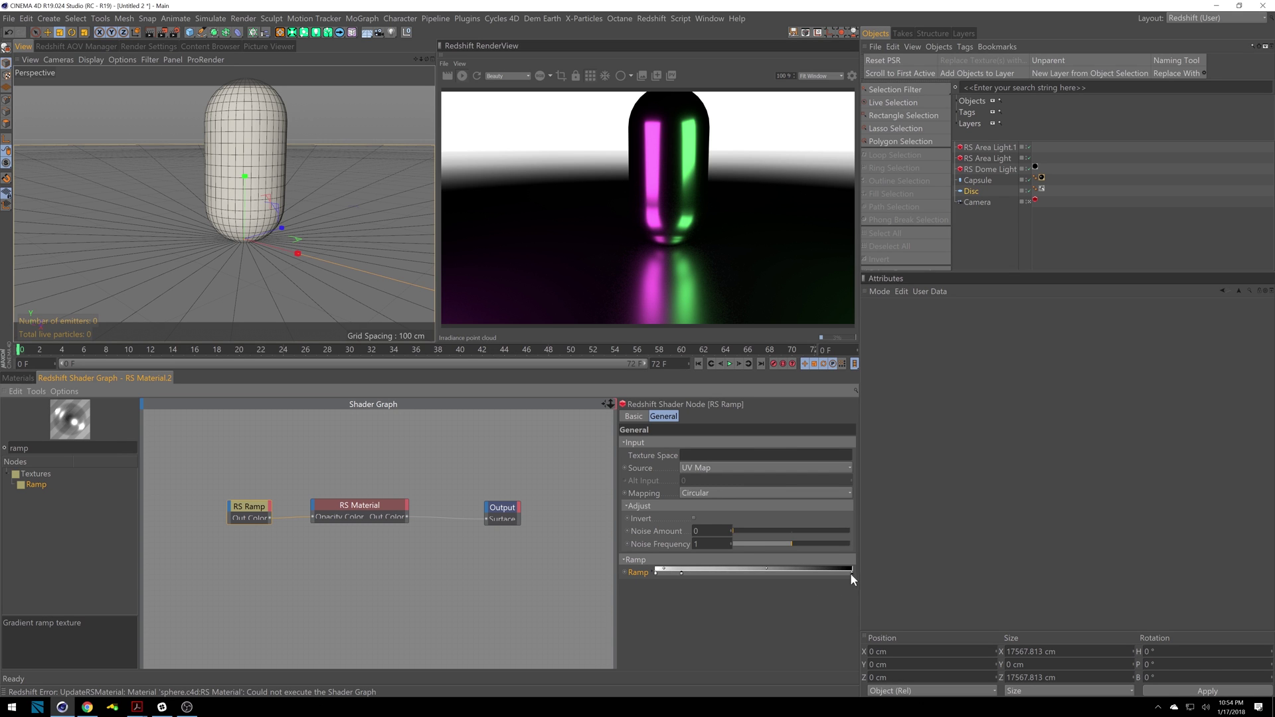
{"action": "left_click_drag", "start_coordinate": [851, 575], "coordinate": [779, 576]}
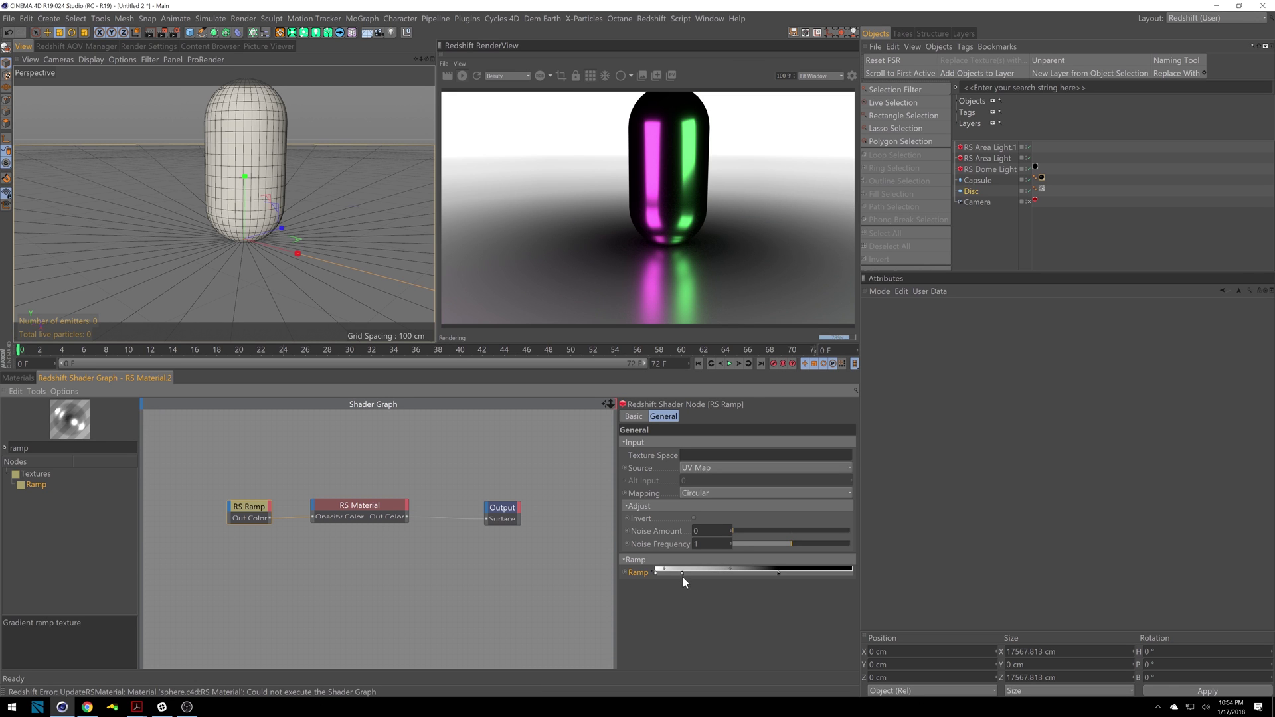
{"action": "left_click_drag", "start_coordinate": [682, 574], "coordinate": [682, 595]}
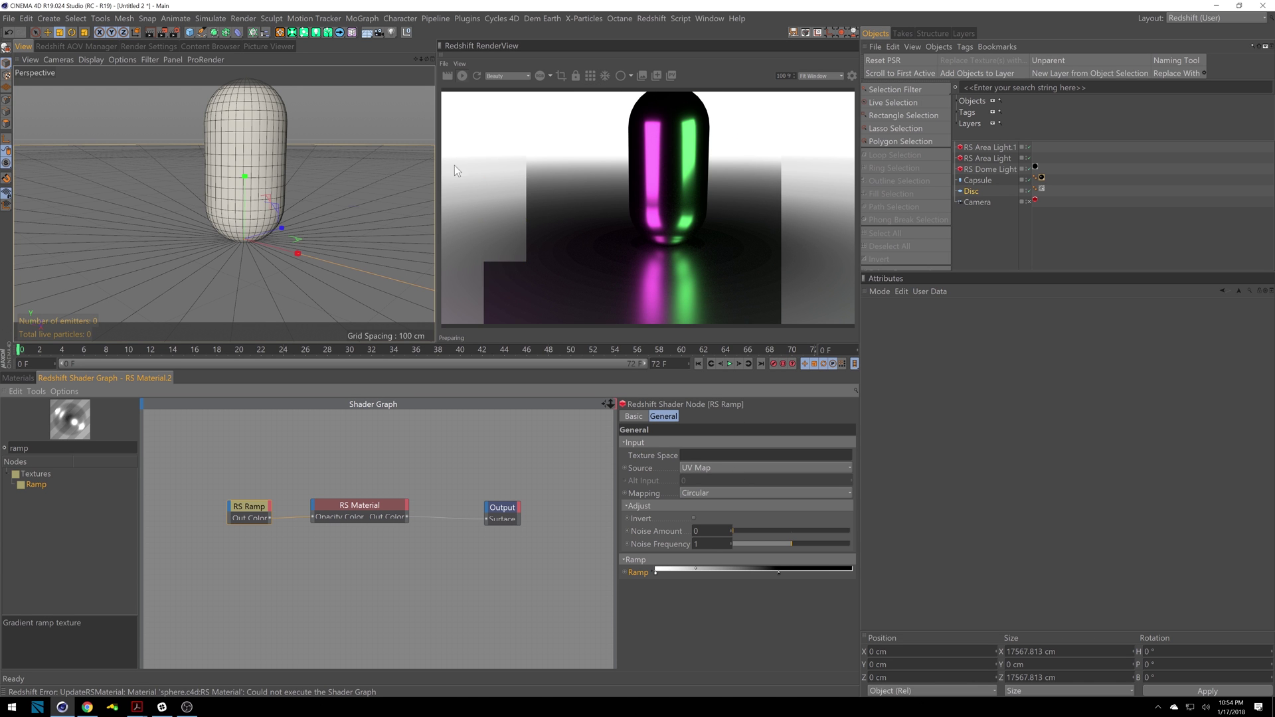
- Set the Disc's Outer Radius to 500 cm and zoom in on the capsule
{"action": "left_click_drag", "start_coordinate": [245, 205], "coordinate": [235, 224]}
{"action": "scroll", "coordinate": [236, 225], "scroll_direction": "down", "scroll_amount": 5}
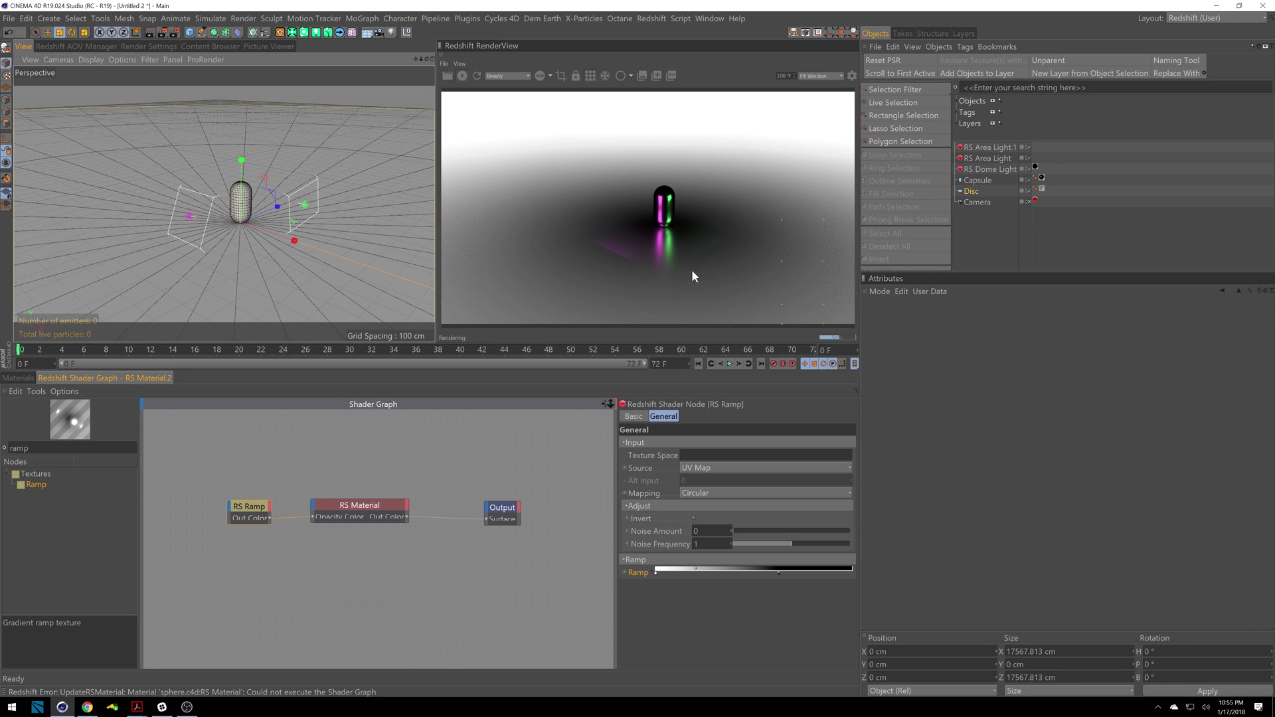
{"action": "left_click", "coordinate": [985, 191]}
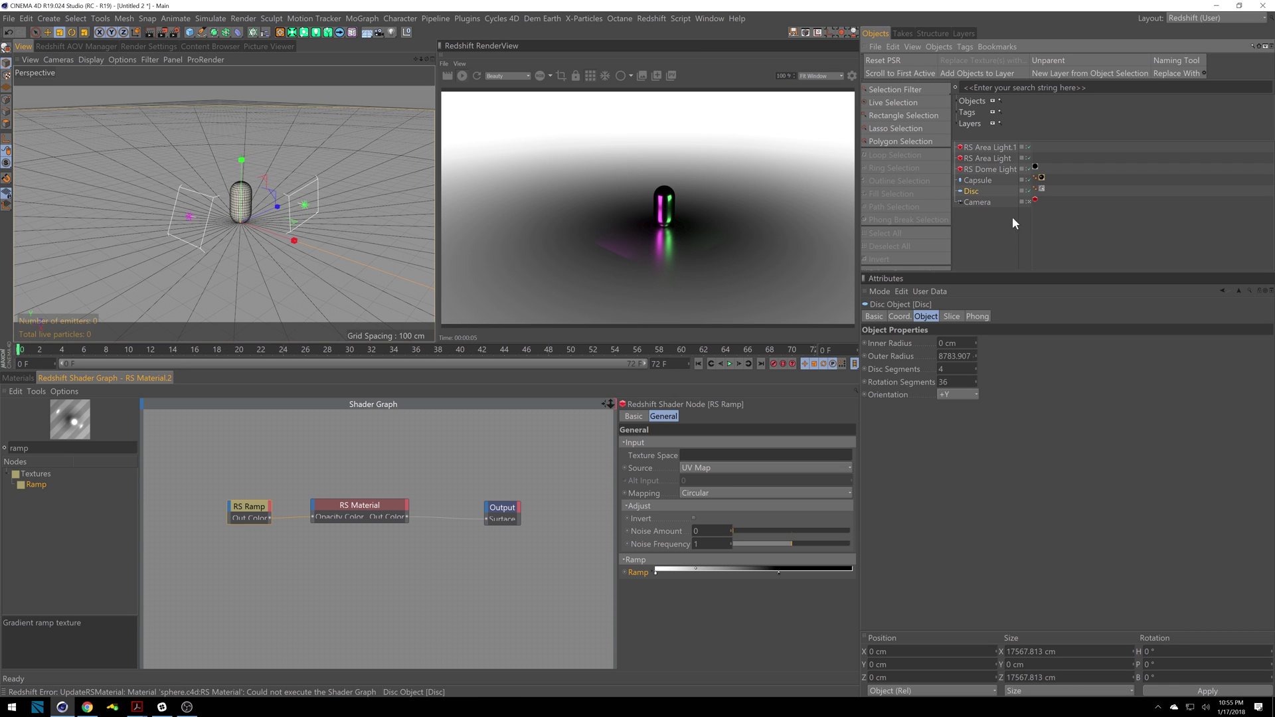
{"action": "double_click", "coordinate": [955, 356]}
{"action": "type", "text": "500cm"}
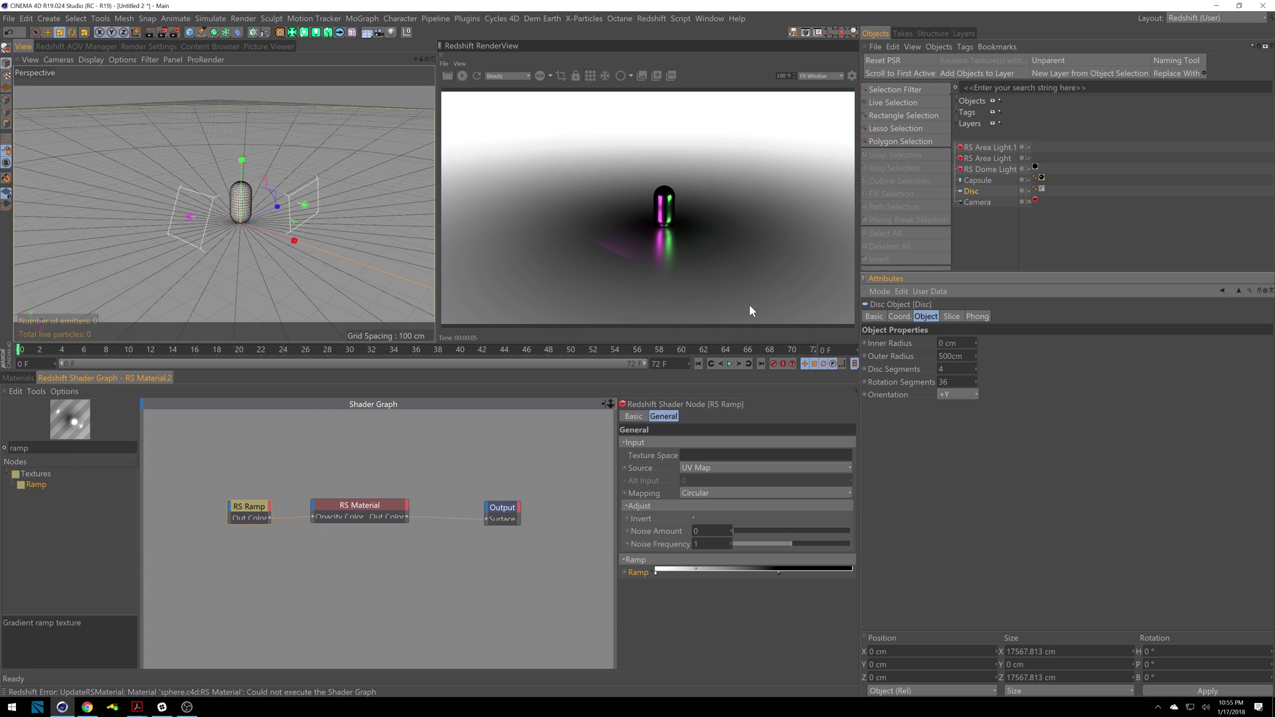
{"action": "key", "text": "Return"}
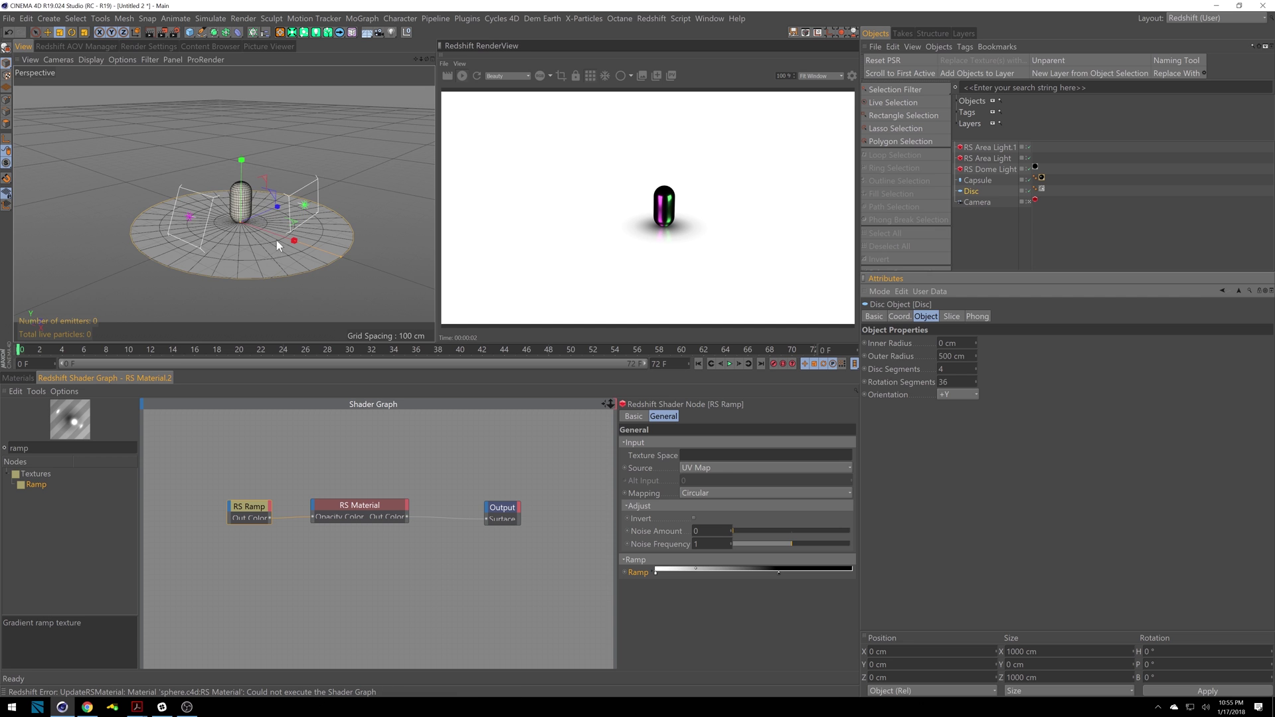
{"action": "mouse_move", "coordinate": [277, 240]}
{"action": "right_mouse_down", "text": "alt"}
{"action": "mouse_move", "coordinate": [297, 195]}
{"action": "mouse_move", "coordinate": [406, 190]}
{"action": "mouse_move", "coordinate": [265, 241]}
{"action": "right_mouse_up", "text": "alt"}
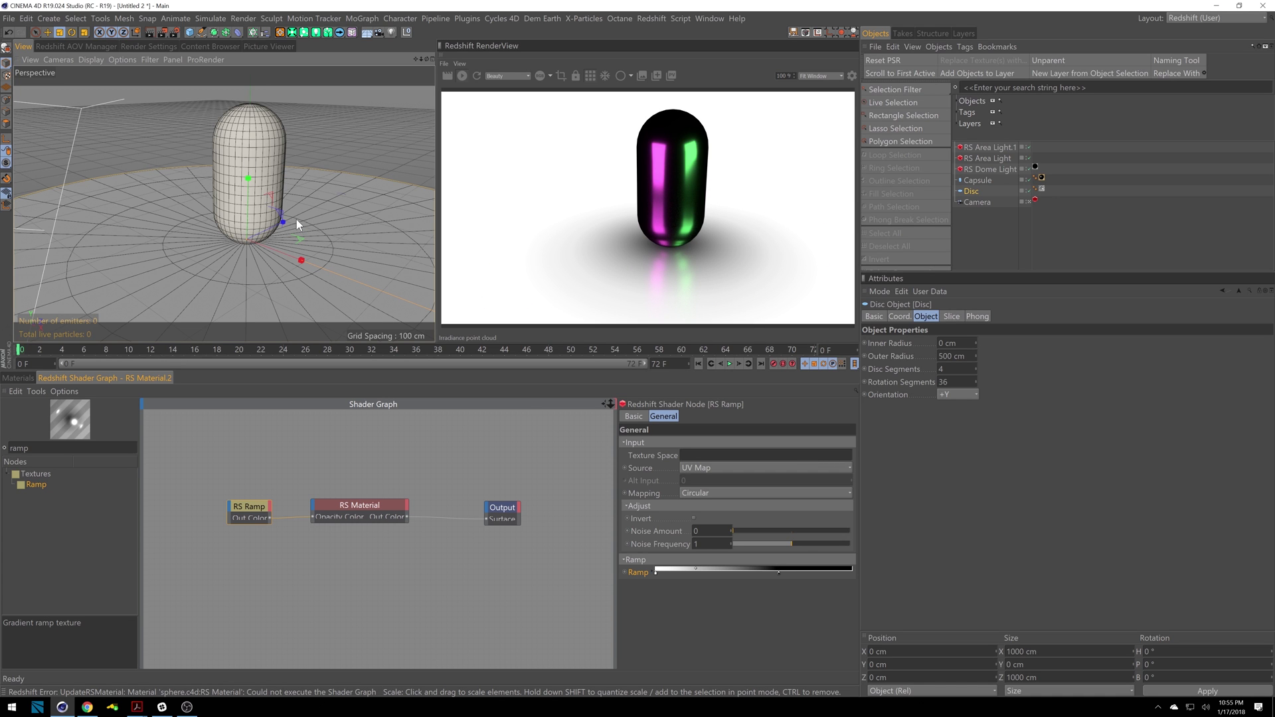
{"action": "left_click_drag", "start_coordinate": [257, 217], "coordinate": [231, 237], "text": "alt"}
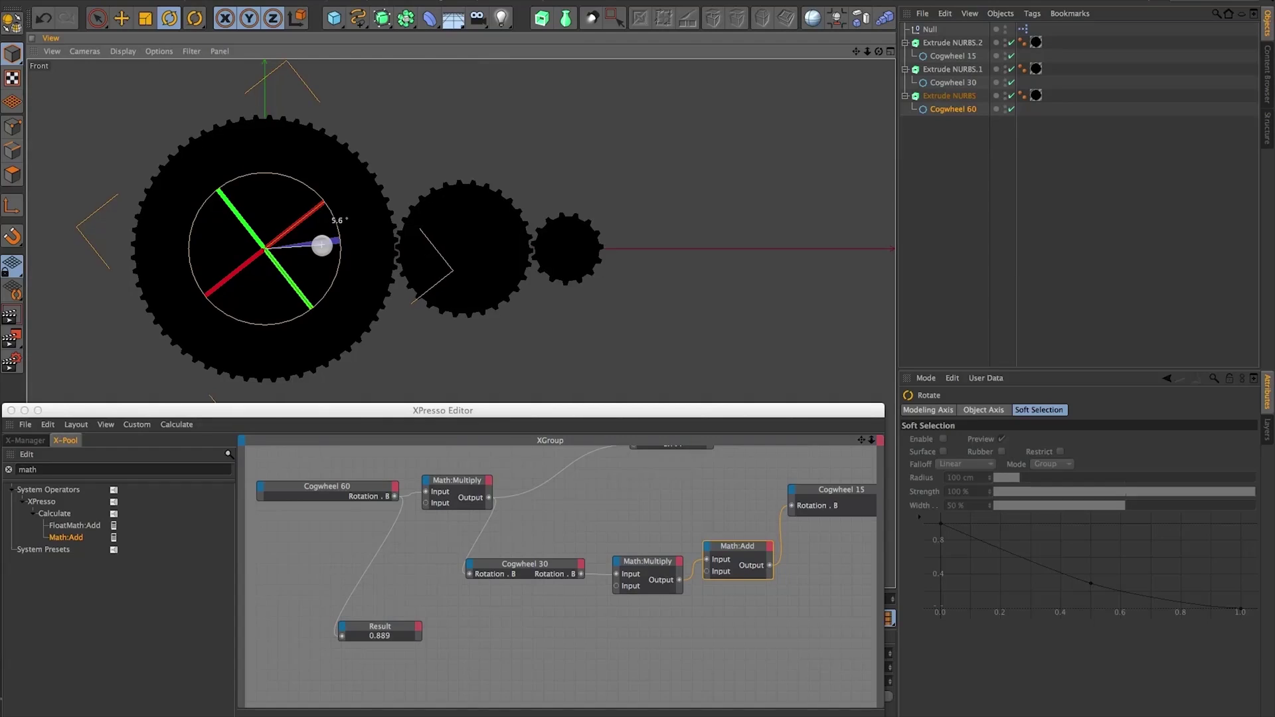
{"action": "left_click_drag", "start_coordinate": [319, 245], "coordinate": [328, 265]}
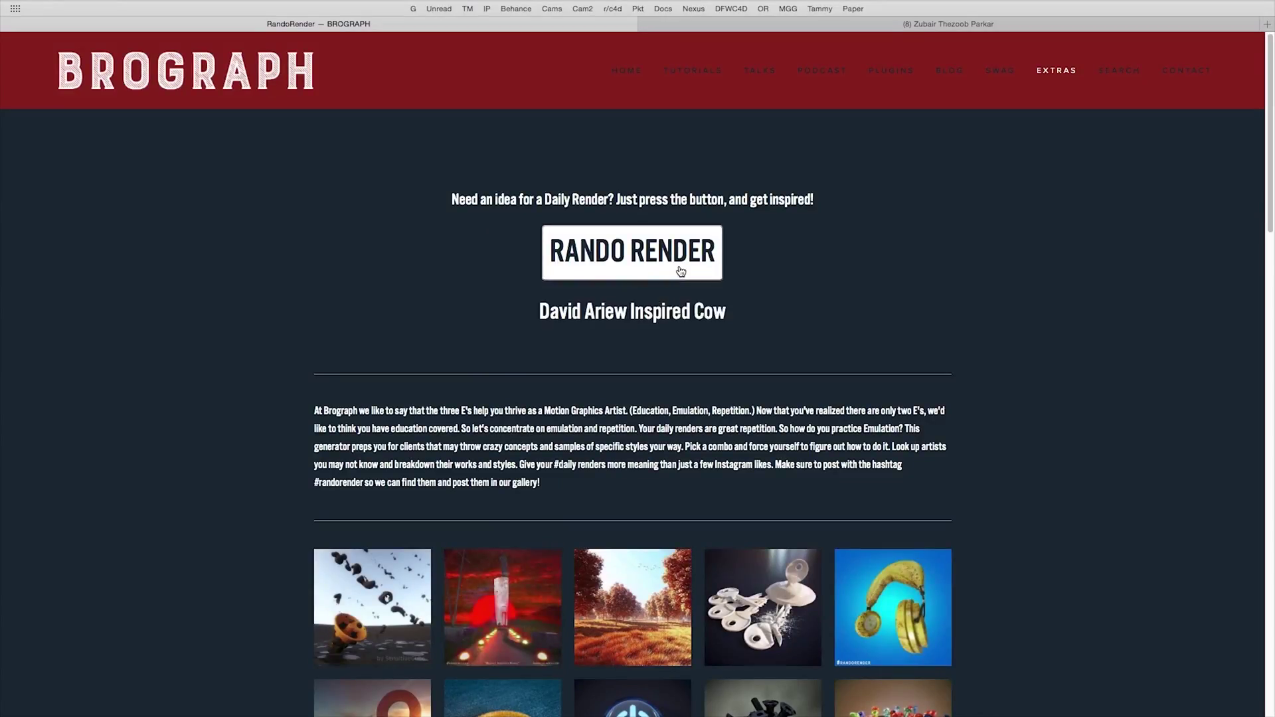
- Scroll down to the grid of #randorender community daily renders
{"action": "scroll", "coordinate": [681, 270], "scroll_direction": "down", "scroll_amount": 18}
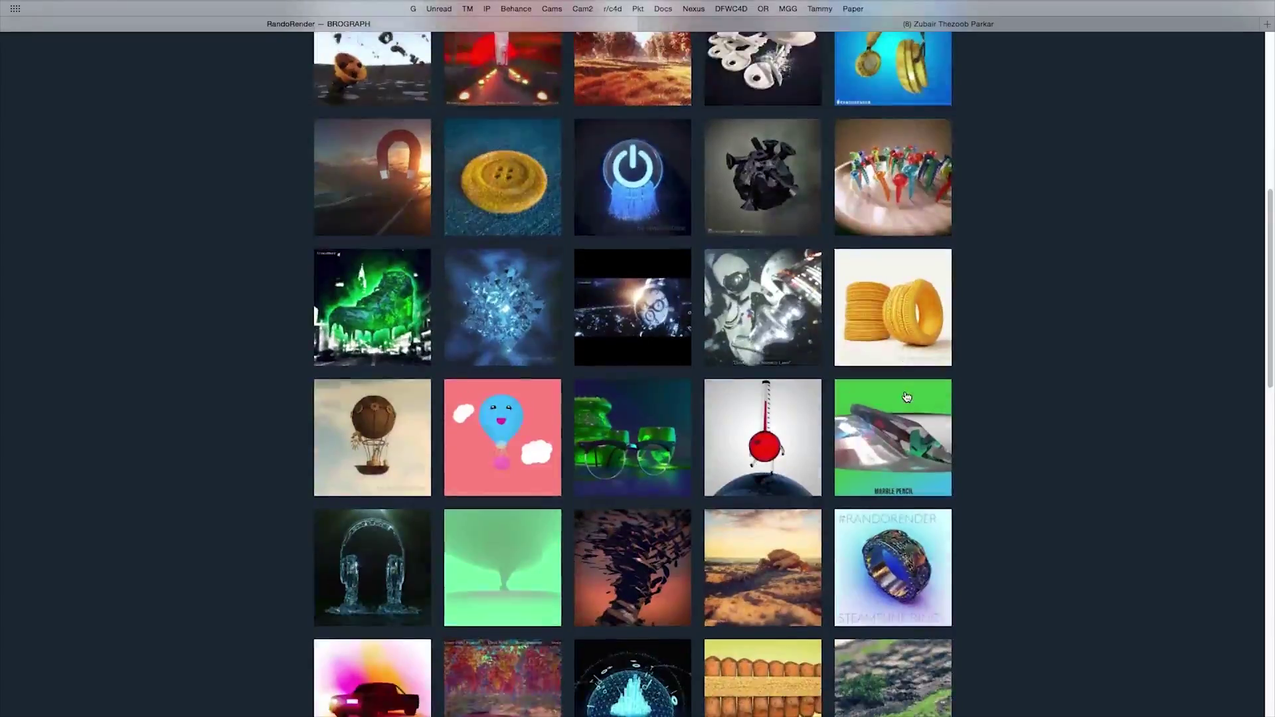